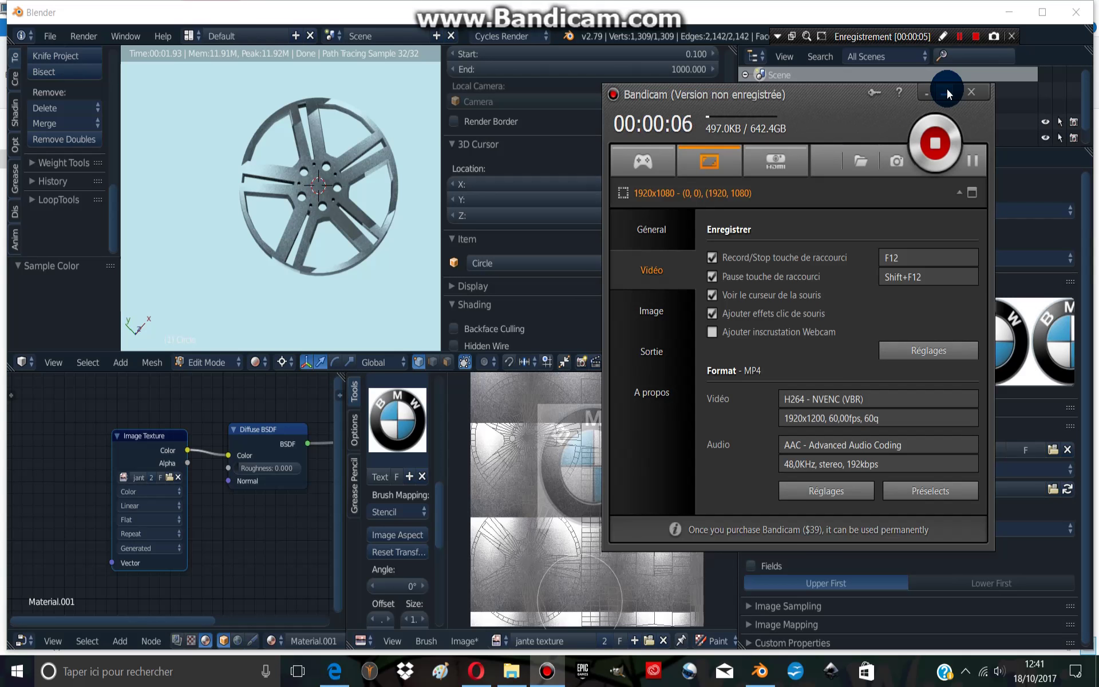
- Hide the screen recorder, then shrink the BMW logo stencil and centre it over the hub
{"action": "left_click", "coordinate": [947, 90]}
{"action": "left_click", "coordinate": [586, 484]}
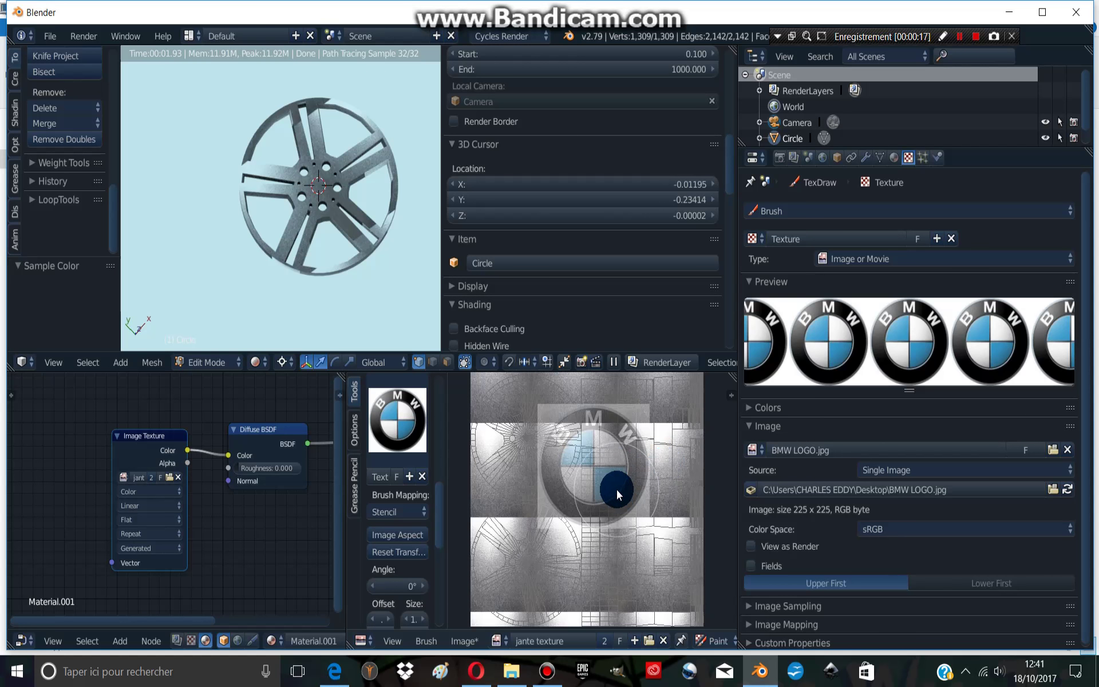
{"action": "left_click_drag", "start_coordinate": [619, 493], "coordinate": [632, 494]}
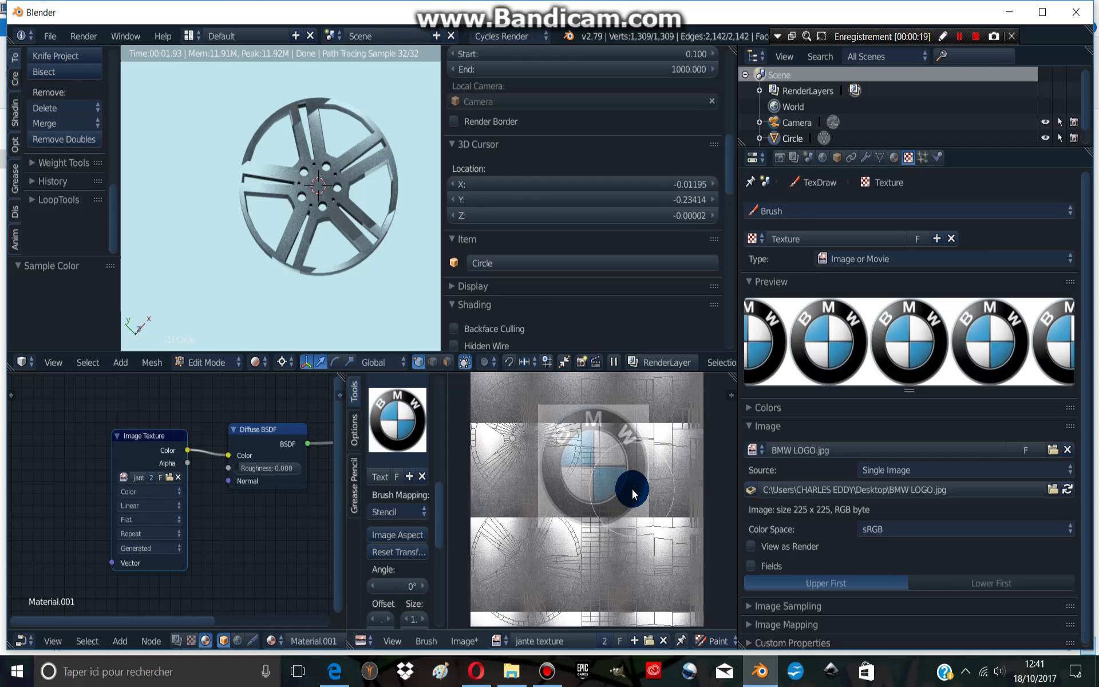
{"action": "mouse_move", "coordinate": [633, 489]}
{"action": "right_mouse_down", "text": "shift"}
{"action": "mouse_move", "coordinate": [620, 476]}
{"action": "mouse_move", "coordinate": [635, 505]}
{"action": "mouse_move", "coordinate": [607, 472]}
{"action": "mouse_move", "coordinate": [586, 477]}
{"action": "right_mouse_up", "text": "shift"}
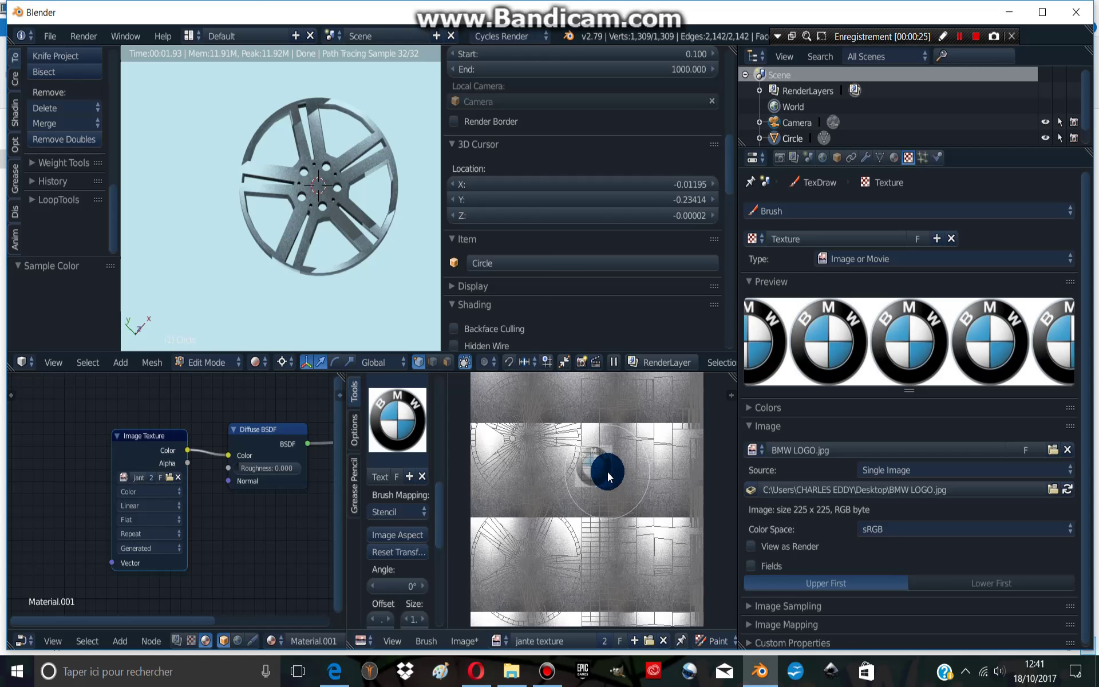
{"action": "right_click_drag", "start_coordinate": [566, 516], "coordinate": [532, 564]}
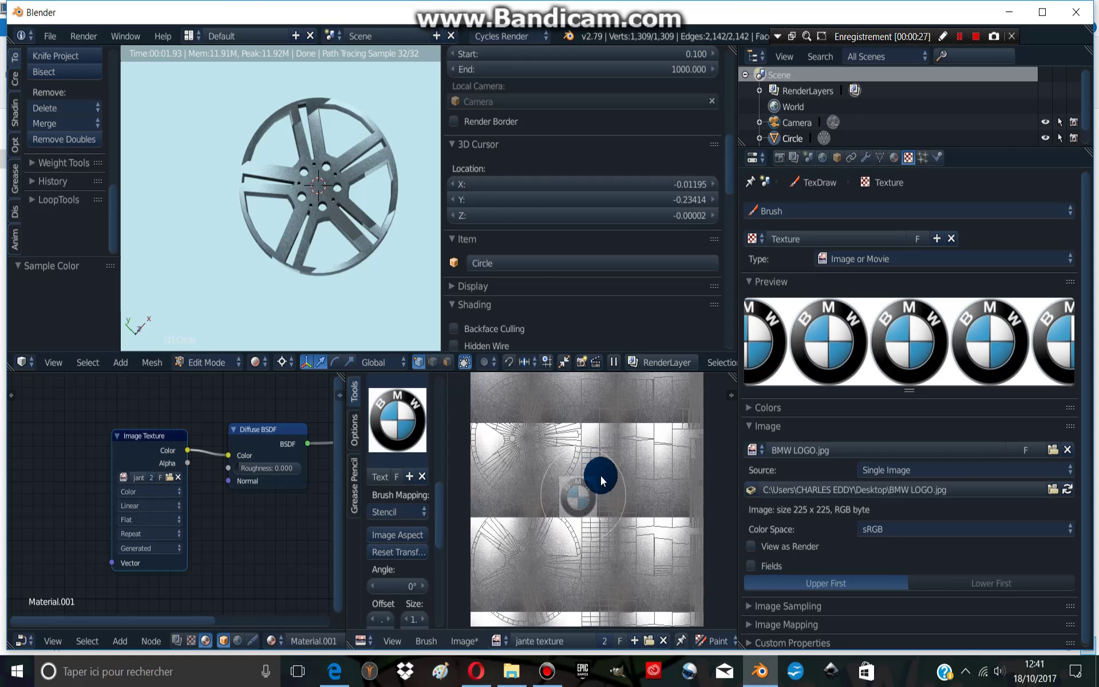
{"action": "scroll", "coordinate": [531, 565], "scroll_direction": "up", "scroll_amount": 3}
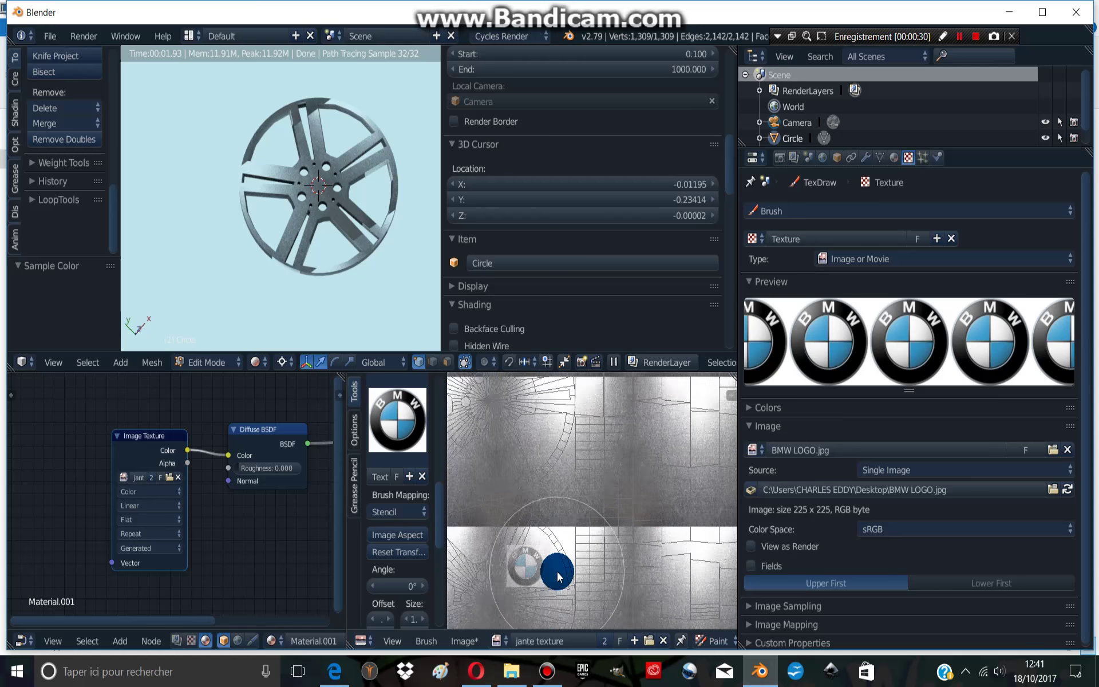
{"action": "right_click_drag", "start_coordinate": [545, 568], "coordinate": [572, 546]}
{"action": "scroll", "coordinate": [565, 554], "scroll_direction": "down", "scroll_amount": 2}
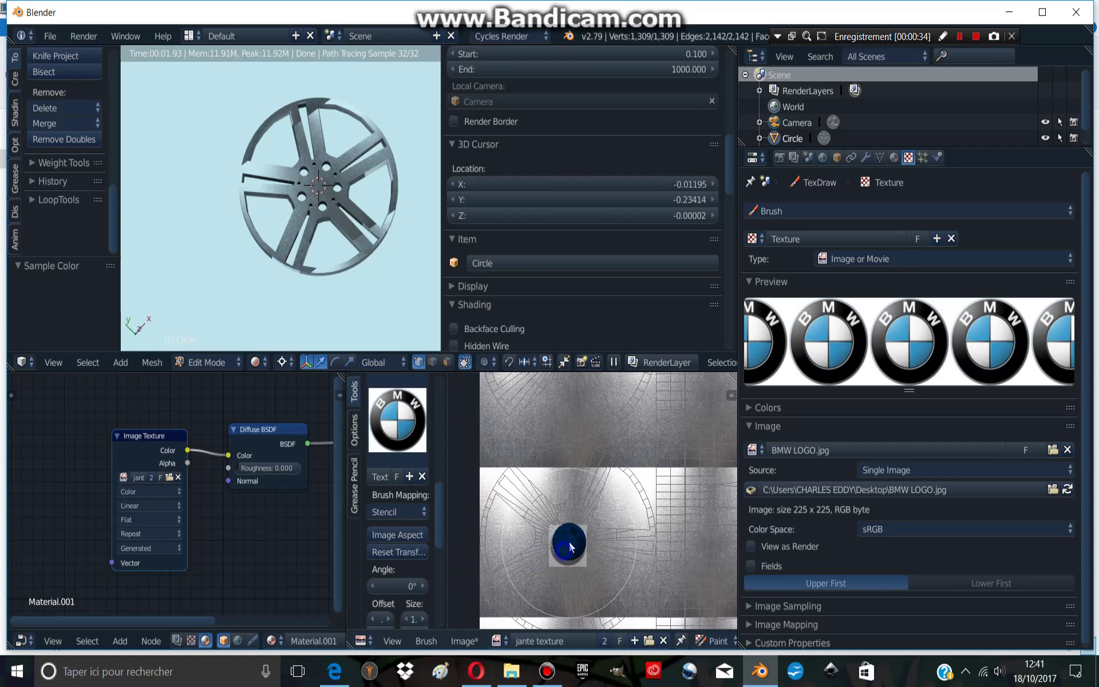
- Reduce the brush radius and stamp the BMW logo onto the hub centre
{"action": "key", "text": "f"}
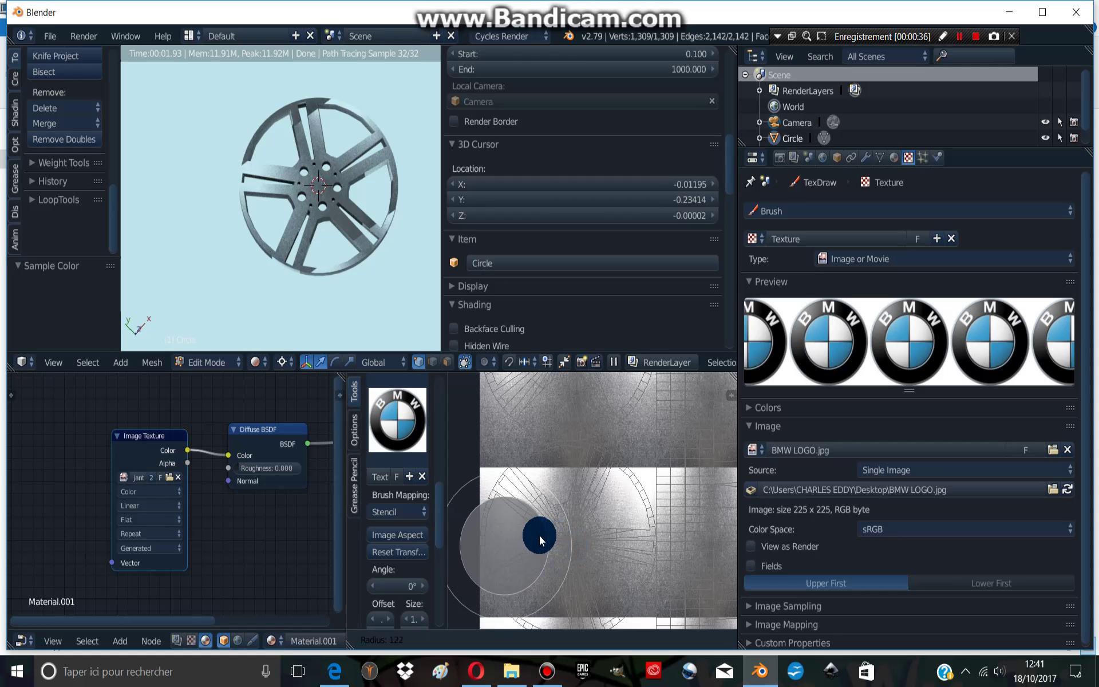
{"action": "left_click", "coordinate": [534, 539]}
{"action": "key", "text": "f"}
{"action": "left_click", "coordinate": [568, 550]}
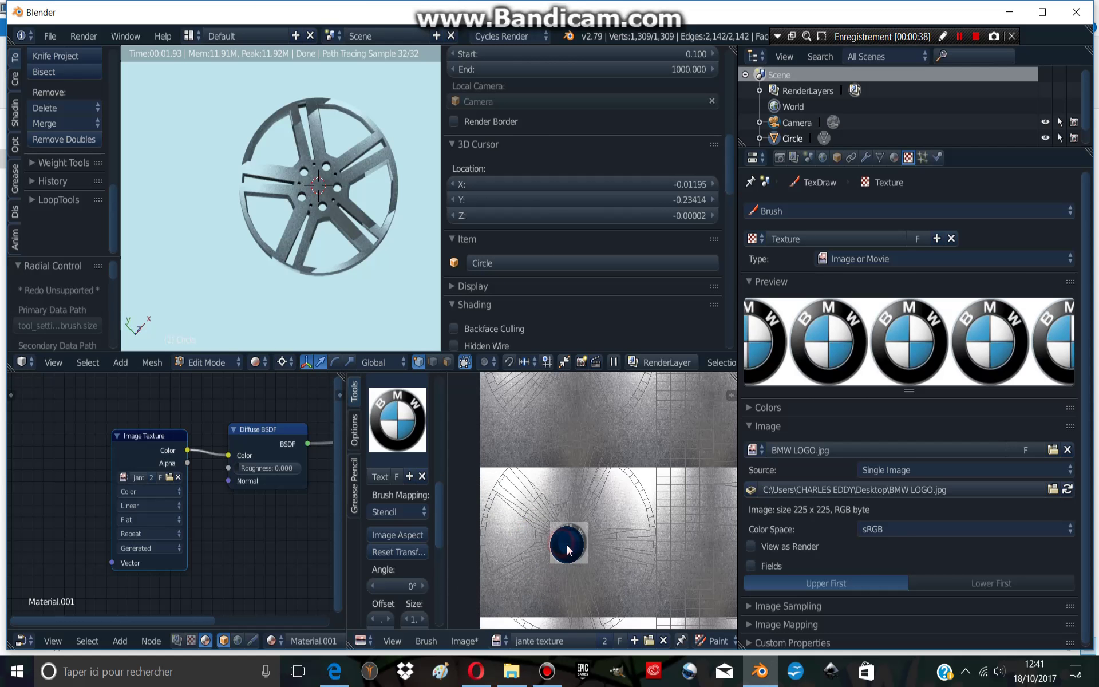
{"action": "left_click", "coordinate": [568, 542]}
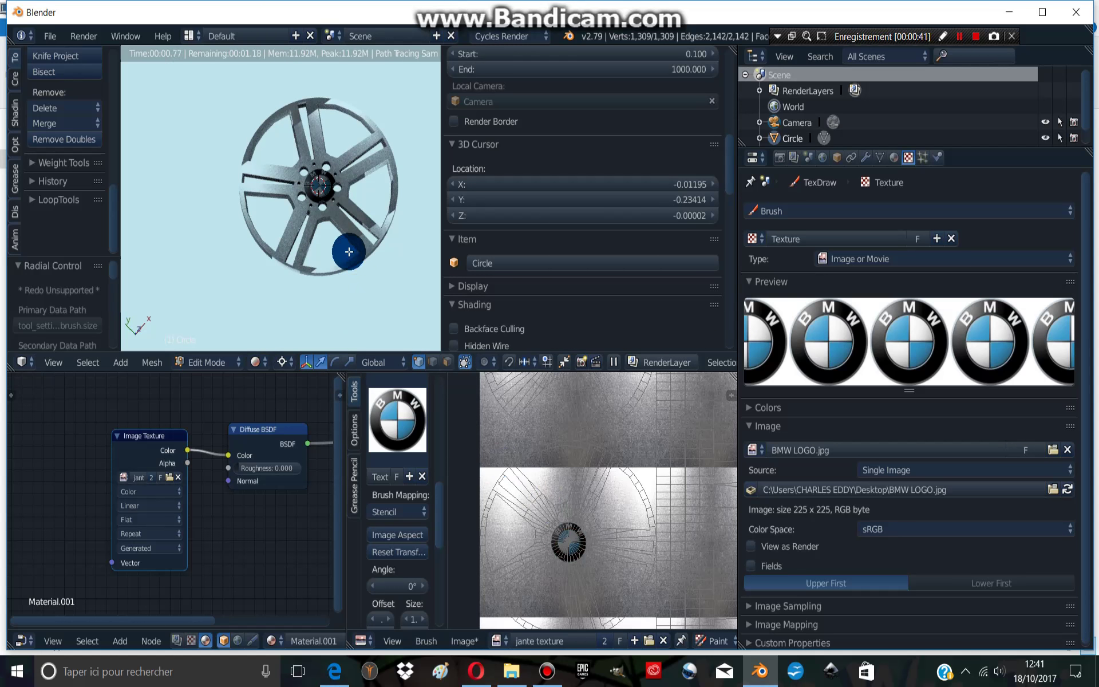
{"action": "left_click", "coordinate": [238, 263]}
{"action": "mouse_move", "coordinate": [383, 228]}
{"action": "middle_mouse_down"}
{"action": "mouse_move", "coordinate": [331, 269]}
{"action": "mouse_move", "coordinate": [307, 216]}
{"action": "mouse_move", "coordinate": [289, 268]}
{"action": "mouse_move", "coordinate": [339, 265]}
{"action": "middle_mouse_up"}
- Zoom the rendered viewport to frame the hub with its BMW emblem
{"action": "scroll", "coordinate": [335, 269], "scroll_direction": "up", "scroll_amount": 2}
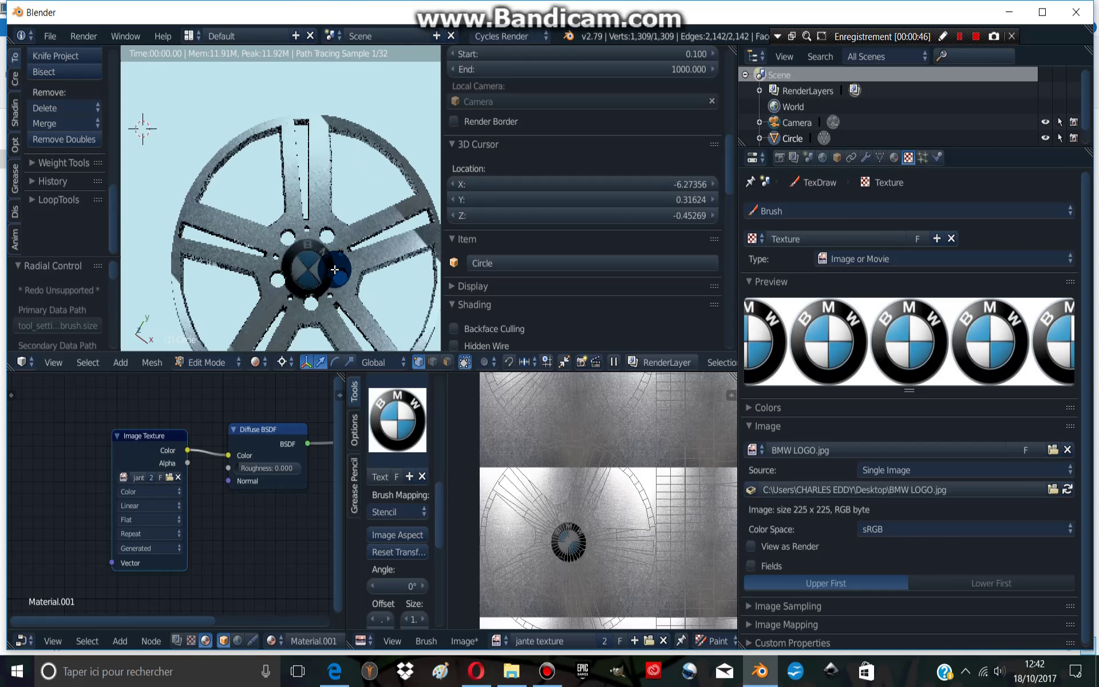
{"action": "scroll", "coordinate": [335, 269], "scroll_direction": "down", "scroll_amount": 1}
{"action": "scroll", "coordinate": [334, 262], "scroll_direction": "down", "scroll_amount": 1}
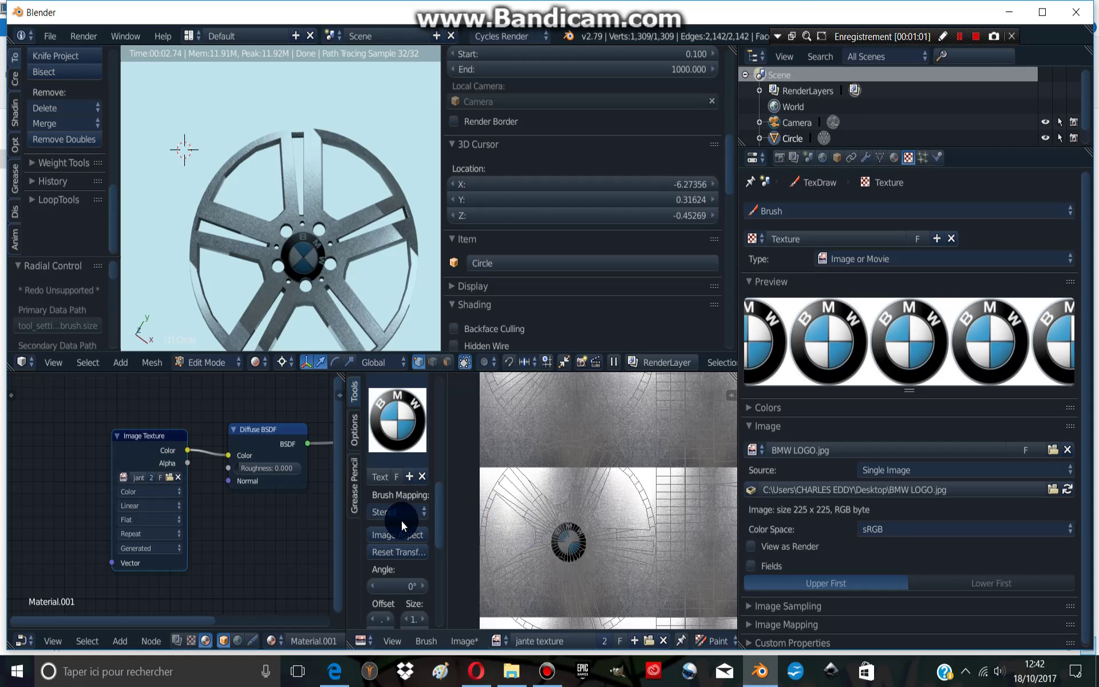
- Widen the Tools region so the stencil offset and size values are fully readable
{"action": "scroll", "coordinate": [401, 527], "scroll_direction": "down", "scroll_amount": 3}
{"action": "scroll", "coordinate": [394, 547], "scroll_direction": "down", "scroll_amount": 2}
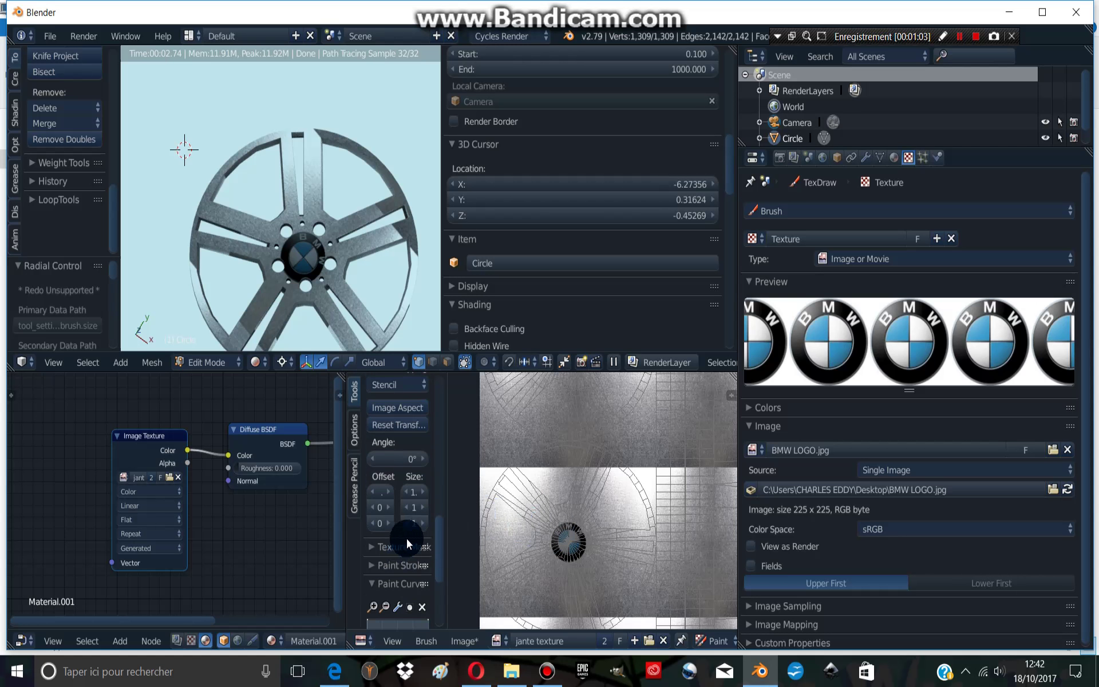
{"action": "scroll", "coordinate": [406, 538], "scroll_direction": "down", "scroll_amount": 1}
{"action": "scroll", "coordinate": [889, 517], "scroll_direction": "down", "scroll_amount": 1}
{"action": "scroll", "coordinate": [404, 506], "scroll_direction": "up", "scroll_amount": 2}
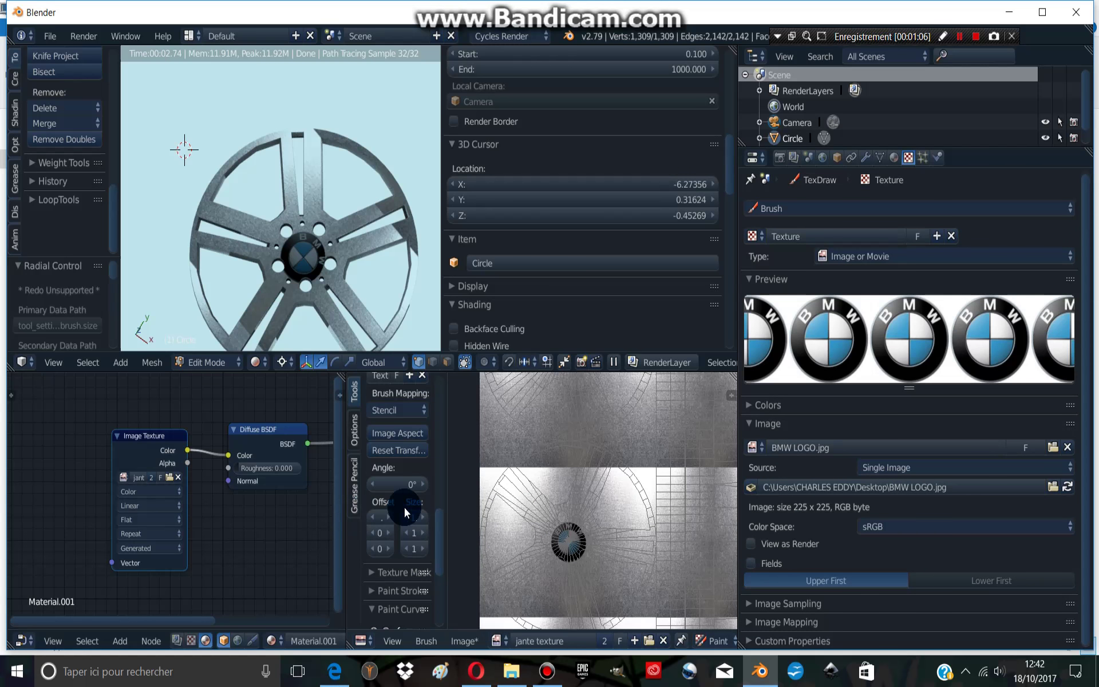
{"action": "scroll", "coordinate": [394, 452], "scroll_direction": "up", "scroll_amount": 2}
{"action": "scroll", "coordinate": [400, 452], "scroll_direction": "up", "scroll_amount": 1}
{"action": "scroll", "coordinate": [404, 464], "scroll_direction": "up", "scroll_amount": 4}
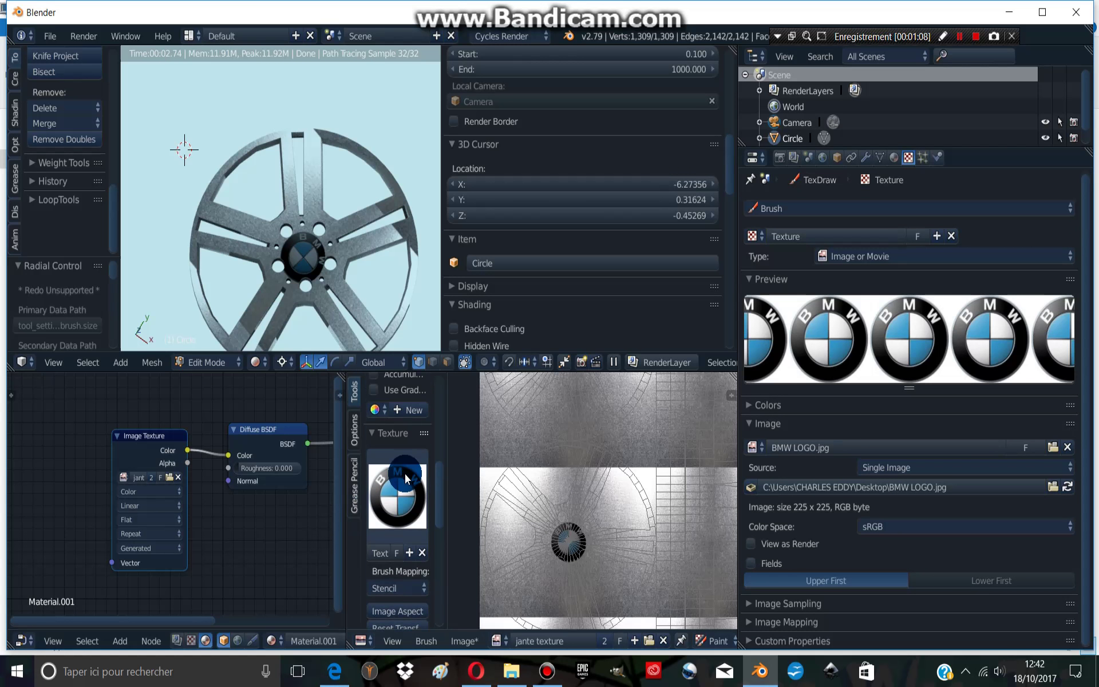
{"action": "scroll", "coordinate": [404, 487], "scroll_direction": "down", "scroll_amount": 4}
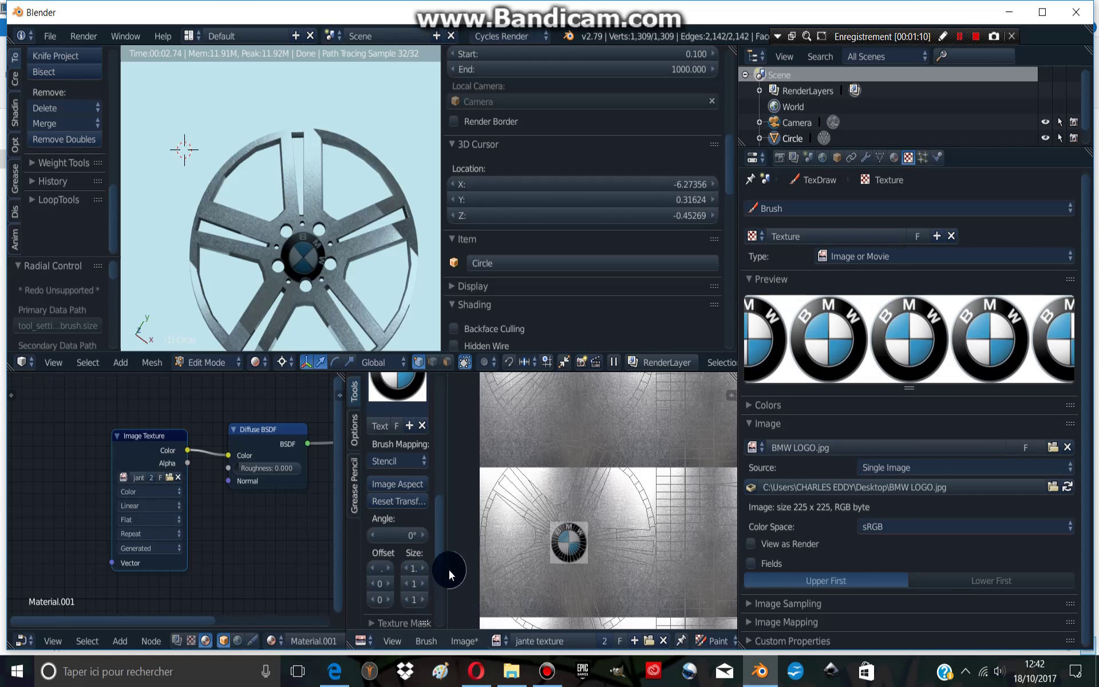
{"action": "left_click_drag", "start_coordinate": [449, 569], "coordinate": [510, 557]}
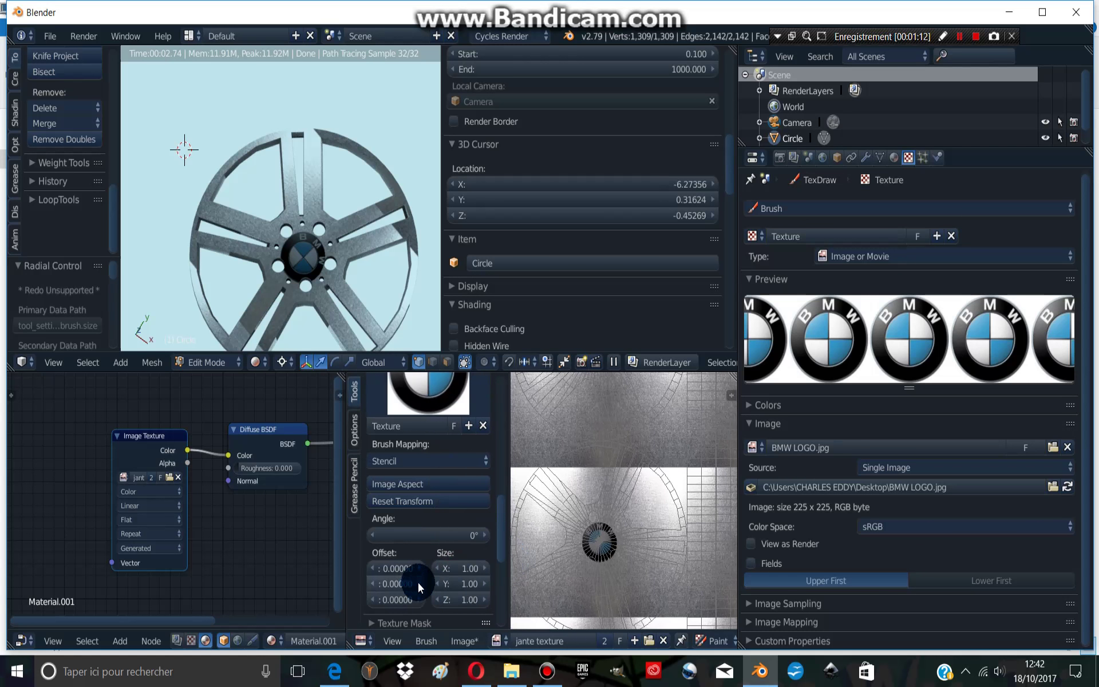
- Try stencil offsets (Y 0.3, X -2.0), reset them to 0, and toggle Edit Mode
{"action": "left_click", "coordinate": [418, 583]}
{"action": "left_click", "coordinate": [418, 583]}
{"action": "left_click", "coordinate": [372, 583]}
{"action": "left_click", "coordinate": [374, 568]}
{"action": "left_click_drag", "start_coordinate": [395, 568], "coordinate": [372, 568]}
{"action": "type", "text": "0"}
{"action": "key", "text": "Return"}
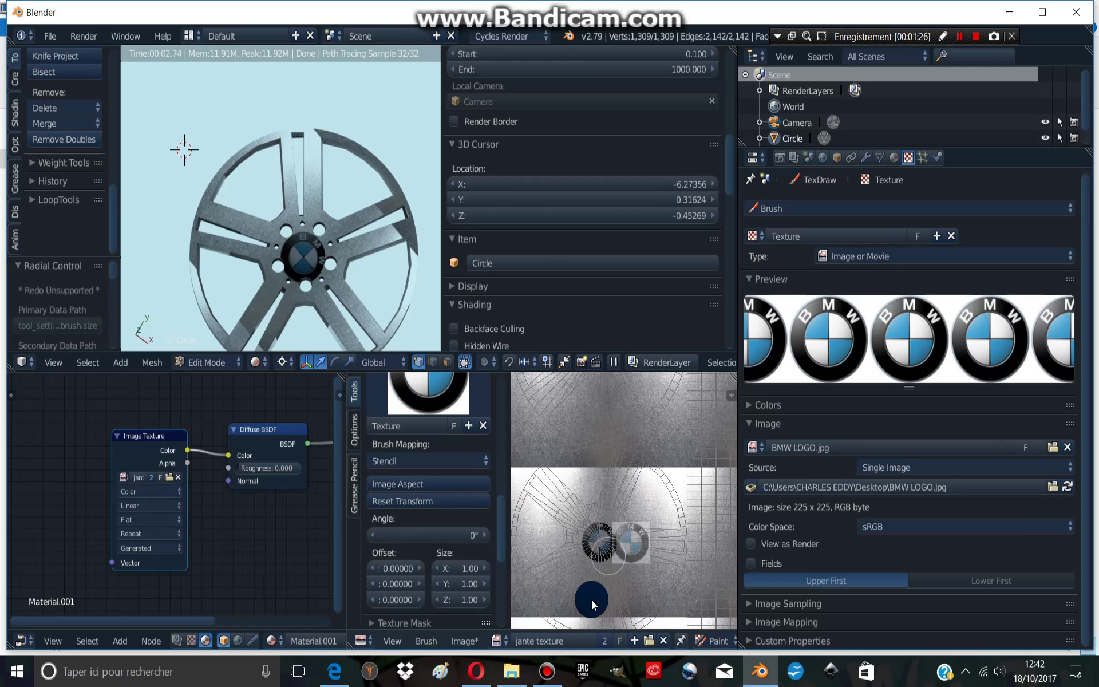
{"action": "key", "text": "Tab"}
{"action": "key", "text": "Tab"}
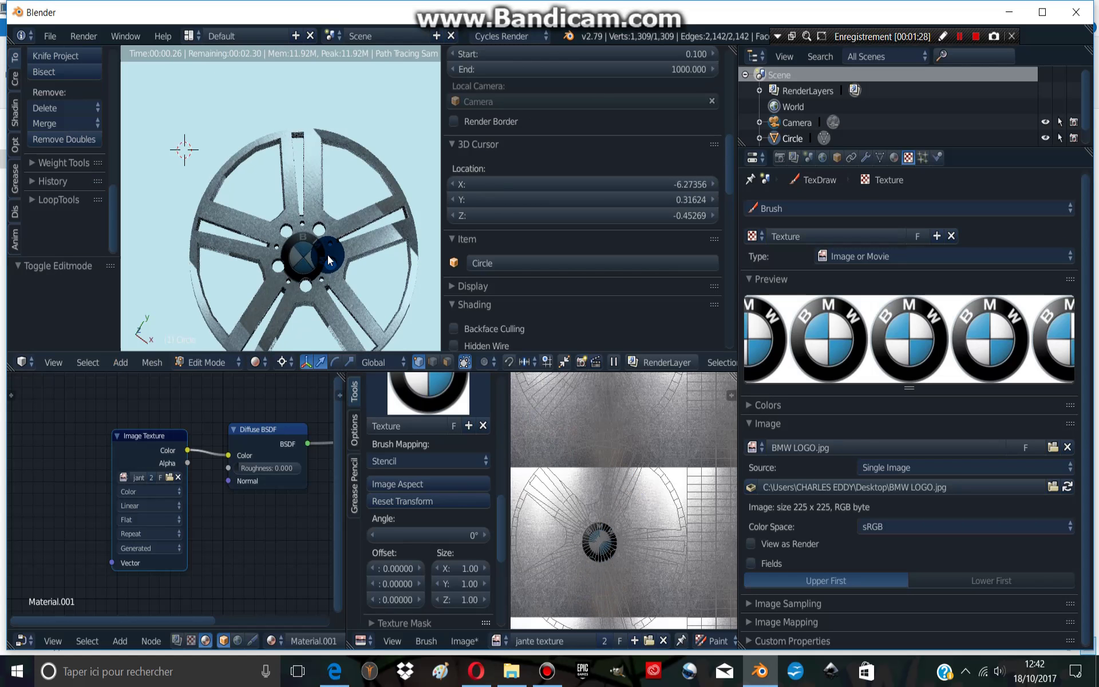
{"action": "key", "text": "Tab"}
- Enter Edit Mode with Solid shading and show the UV layout in the image editor
{"action": "left_click", "coordinate": [150, 362]}
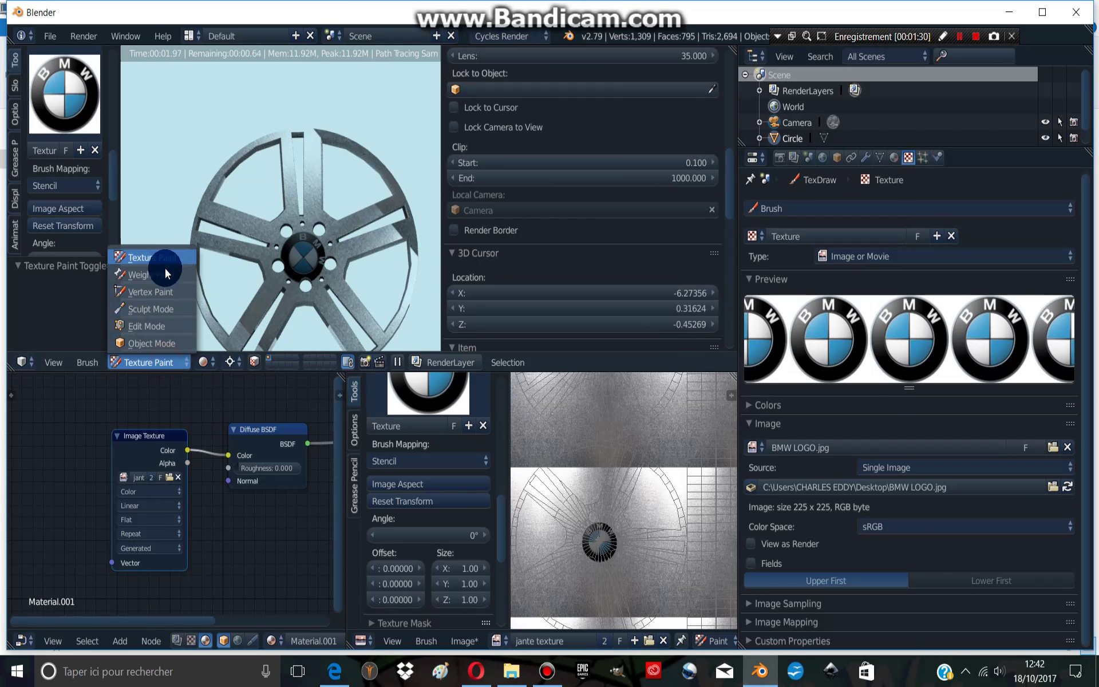
{"action": "left_click", "coordinate": [153, 325]}
{"action": "key", "text": "Tab"}
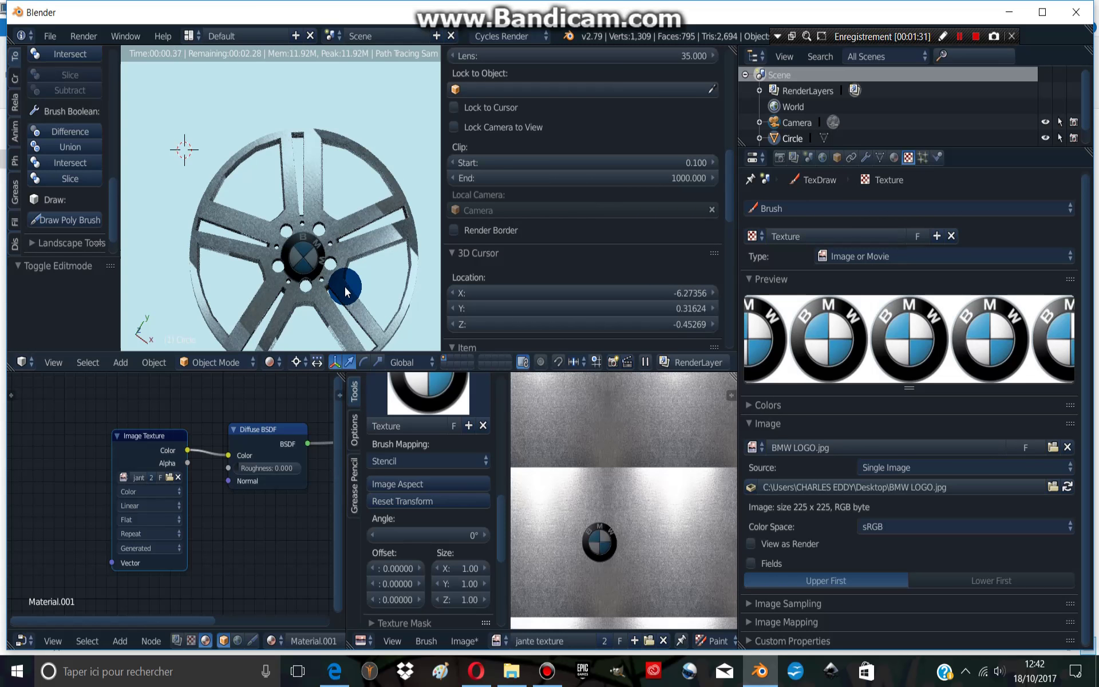
{"action": "key", "text": "Tab"}
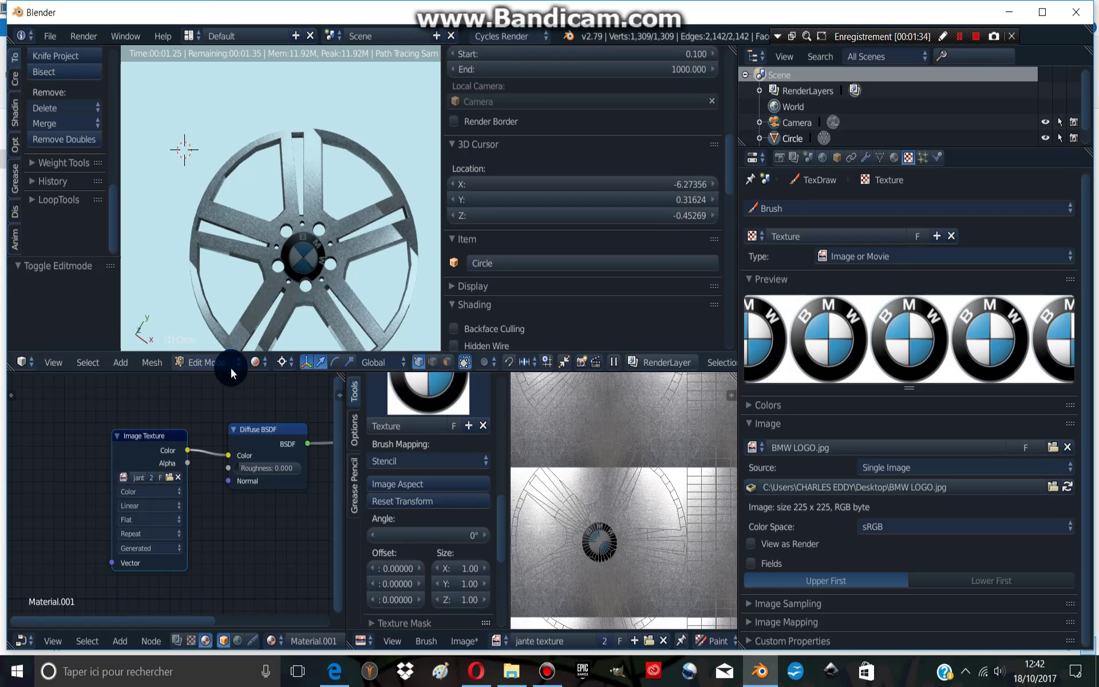
{"action": "left_click", "coordinate": [255, 361]}
{"action": "left_click", "coordinate": [266, 315]}
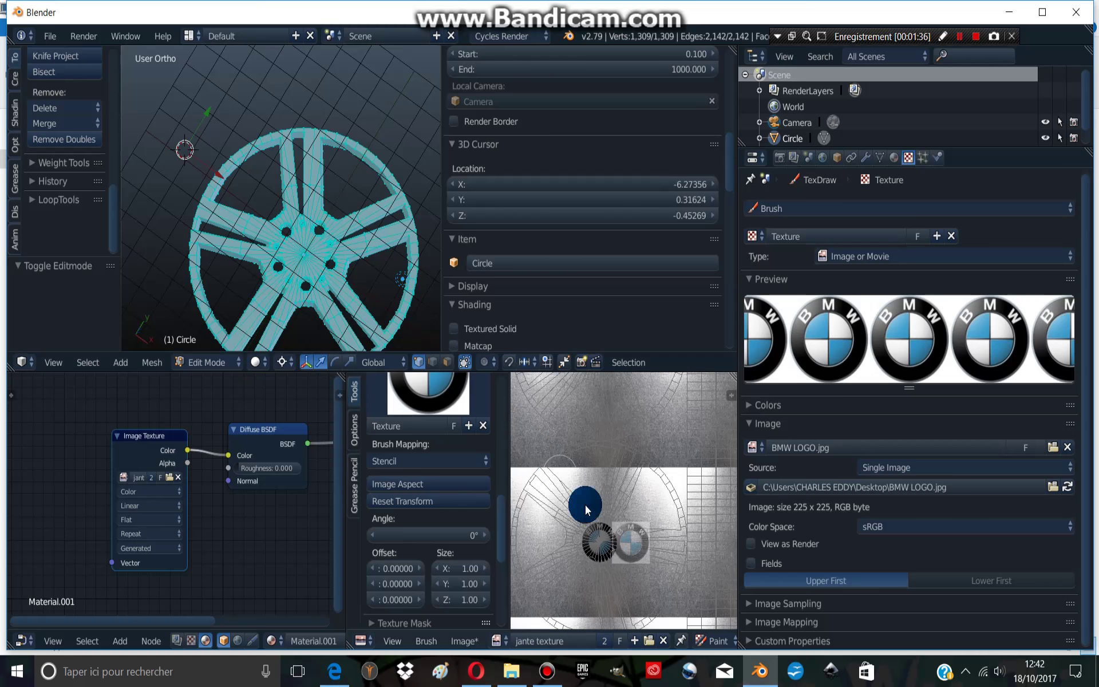
{"action": "left_click", "coordinate": [705, 630]}
{"action": "left_click", "coordinate": [722, 615]}
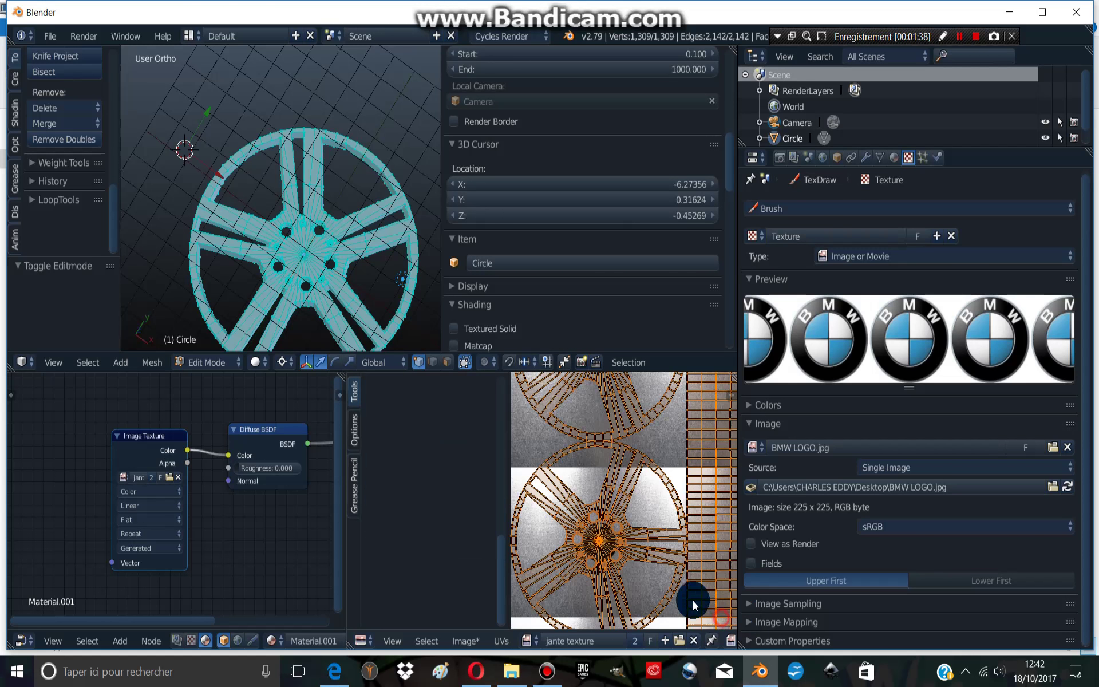
- Rotate the lower wheel's UV island by -23°, then return to Object Mode
{"action": "right_click", "coordinate": [653, 469]}
{"action": "key", "text": "l"}
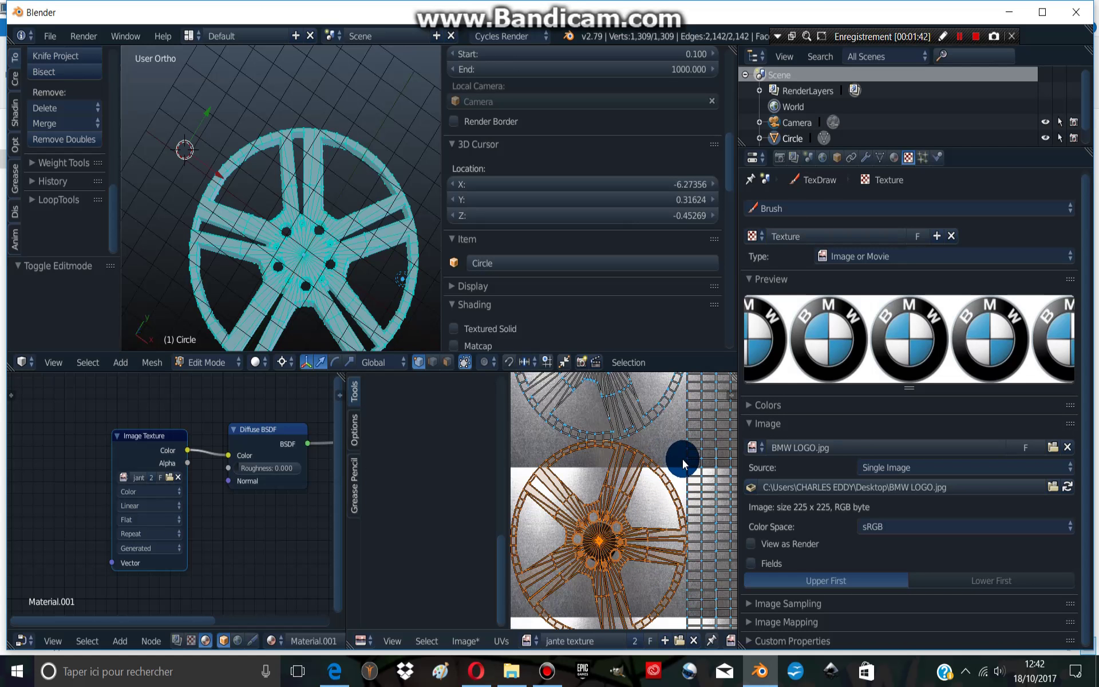
{"action": "key", "text": "r"}
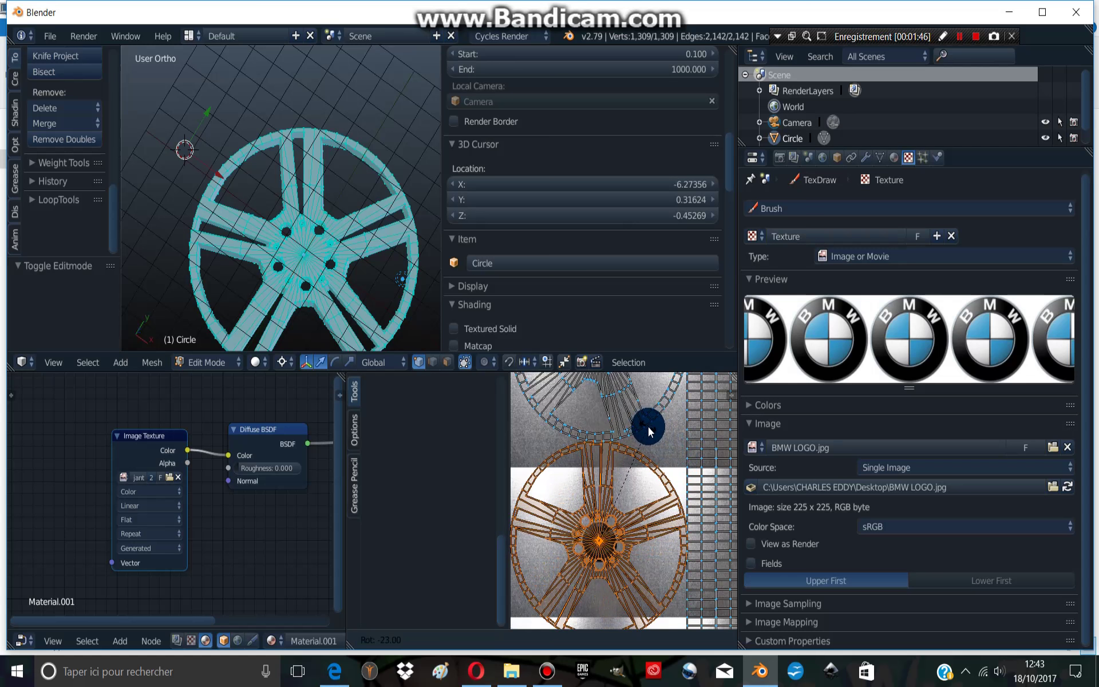
{"action": "left_click", "coordinate": [650, 432]}
{"action": "key", "text": "Tab"}
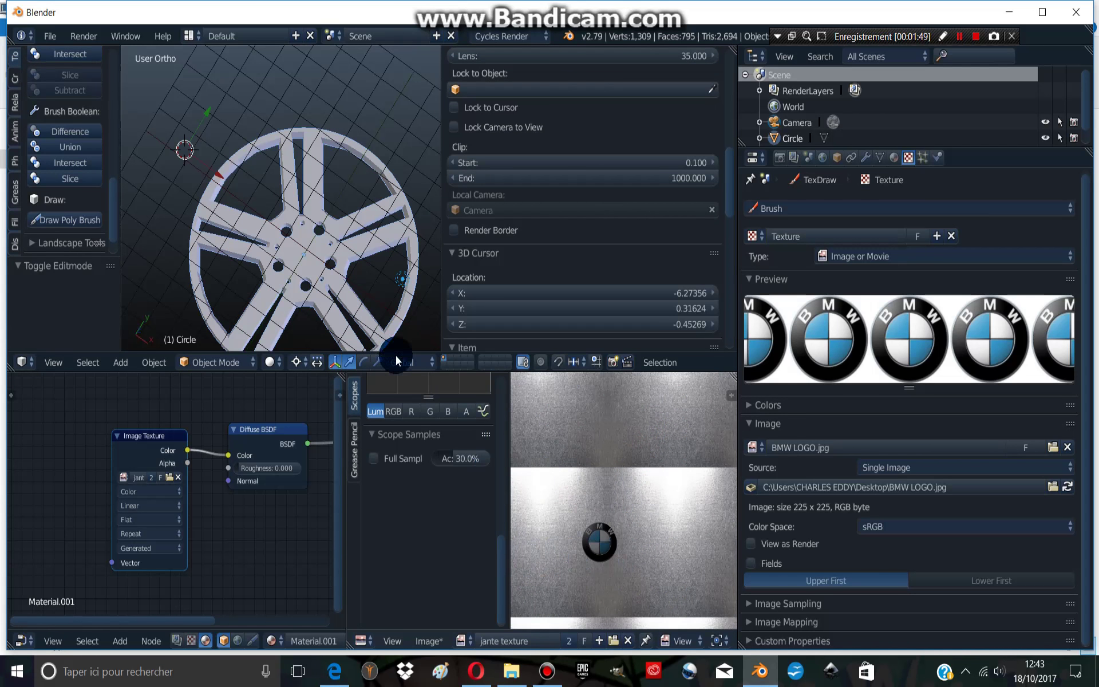
- Return to texture painting and restamp the BMW logo onto the rotated hub centre
{"action": "left_click", "coordinate": [217, 362]}
{"action": "left_click", "coordinate": [205, 257]}
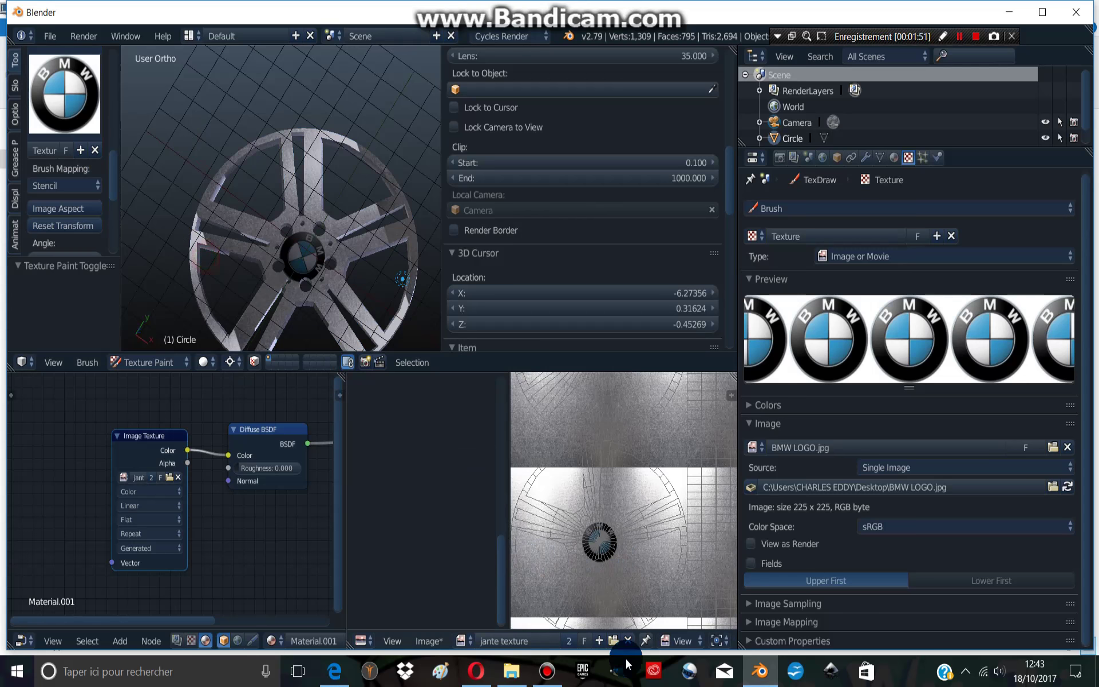
{"action": "left_click", "coordinate": [664, 642]}
{"action": "left_click", "coordinate": [682, 599]}
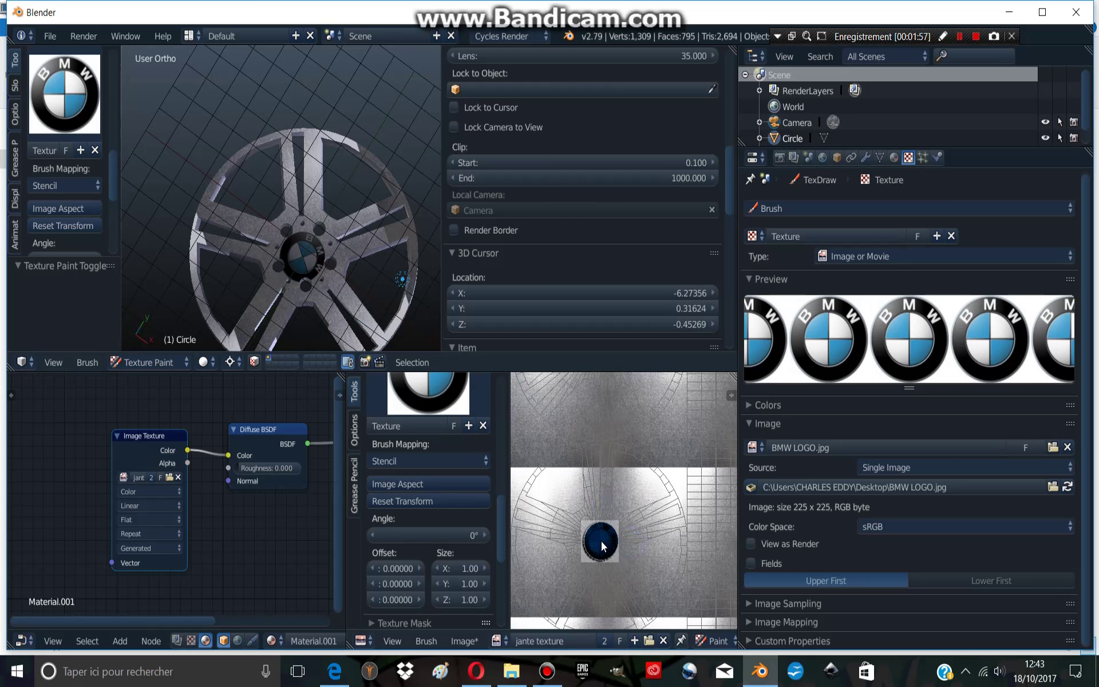
{"action": "left_click", "coordinate": [603, 541]}
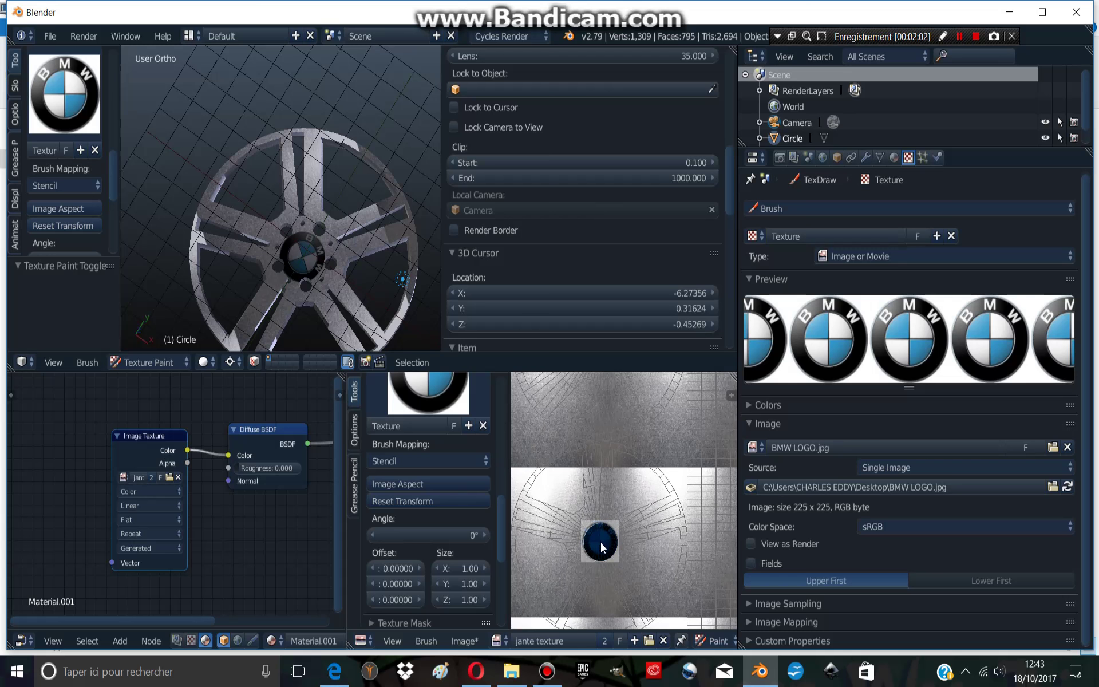
{"action": "key", "text": "f"}
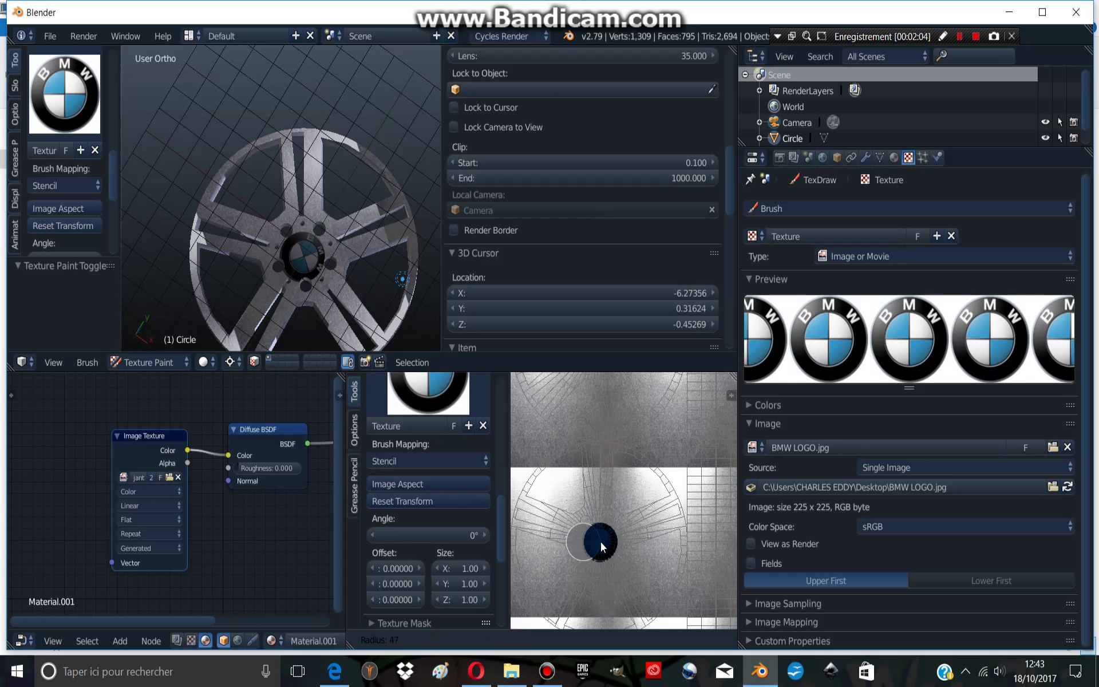
{"action": "left_click", "coordinate": [601, 544]}
{"action": "left_click", "coordinate": [603, 547]}
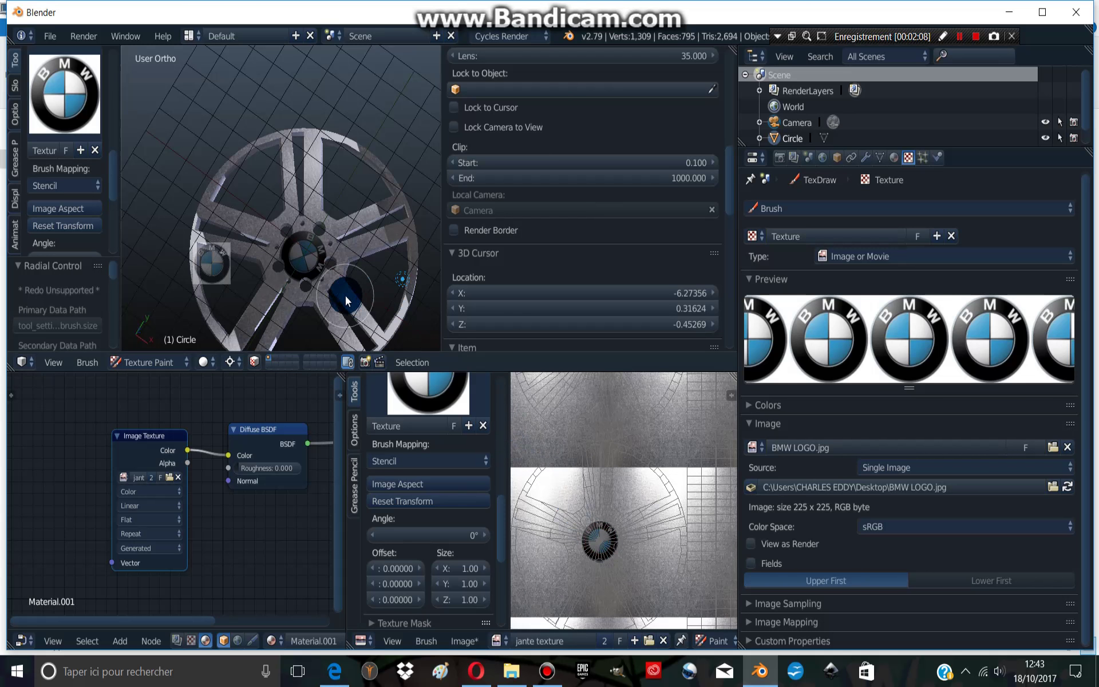
- Inspect the whole wheel, then move the Image Texture and Diffuse BSDF nodes up-right
{"action": "mouse_move", "coordinate": [346, 294]}
{"action": "middle_mouse_down"}
{"action": "mouse_move", "coordinate": [321, 277]}
{"action": "mouse_move", "coordinate": [322, 289]}
{"action": "mouse_move", "coordinate": [352, 221]}
{"action": "mouse_move", "coordinate": [349, 239]}
{"action": "middle_mouse_up"}
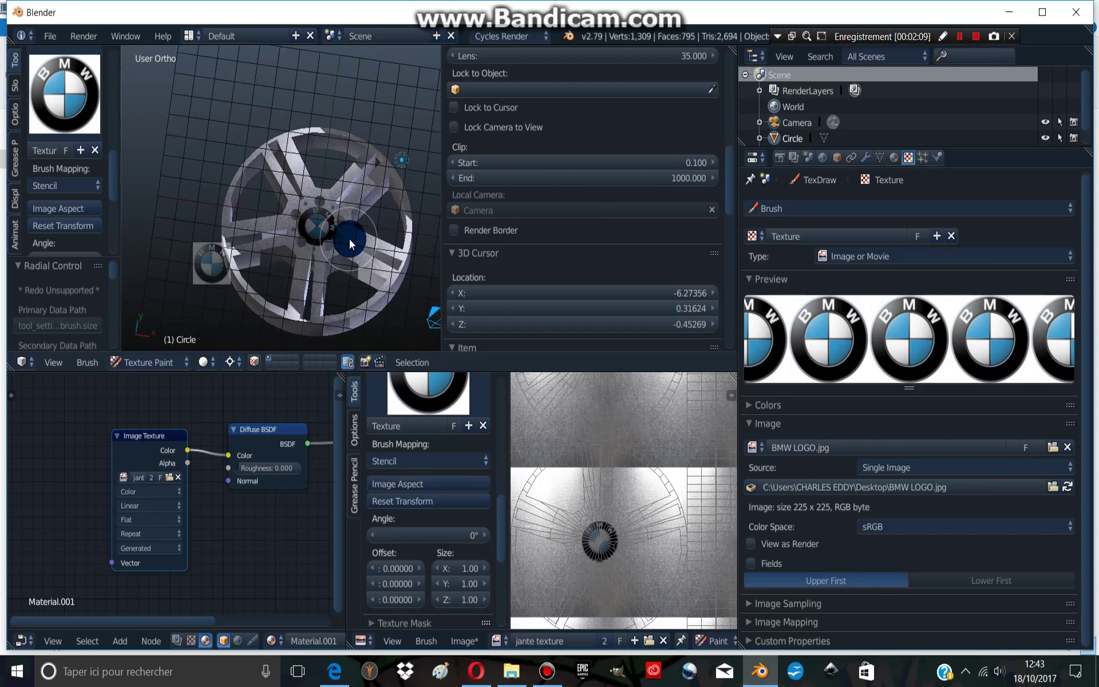
{"action": "scroll", "coordinate": [352, 239], "scroll_direction": "up", "scroll_amount": 2}
{"action": "scroll", "coordinate": [352, 240], "scroll_direction": "up", "scroll_amount": 2}
{"action": "mouse_move", "coordinate": [376, 291]}
{"action": "middle_mouse_down"}
{"action": "mouse_move", "coordinate": [342, 238]}
{"action": "mouse_move", "coordinate": [349, 225]}
{"action": "mouse_move", "coordinate": [302, 199]}
{"action": "mouse_move", "coordinate": [297, 223]}
{"action": "mouse_move", "coordinate": [269, 173]}
{"action": "mouse_move", "coordinate": [362, 243]}
{"action": "mouse_move", "coordinate": [326, 265]}
{"action": "mouse_move", "coordinate": [314, 234]}
{"action": "mouse_move", "coordinate": [304, 297]}
{"action": "middle_mouse_up"}
{"action": "scroll", "coordinate": [373, 191], "scroll_direction": "down", "scroll_amount": 3}
{"action": "scroll", "coordinate": [336, 231], "scroll_direction": "down", "scroll_amount": 2}
{"action": "left_click_drag", "start_coordinate": [143, 440], "coordinate": [153, 410]}
- Finish moving the texture nodes and add a Glossy BSDF node to the material
{"action": "left_click_drag", "start_coordinate": [229, 467], "coordinate": [258, 425]}
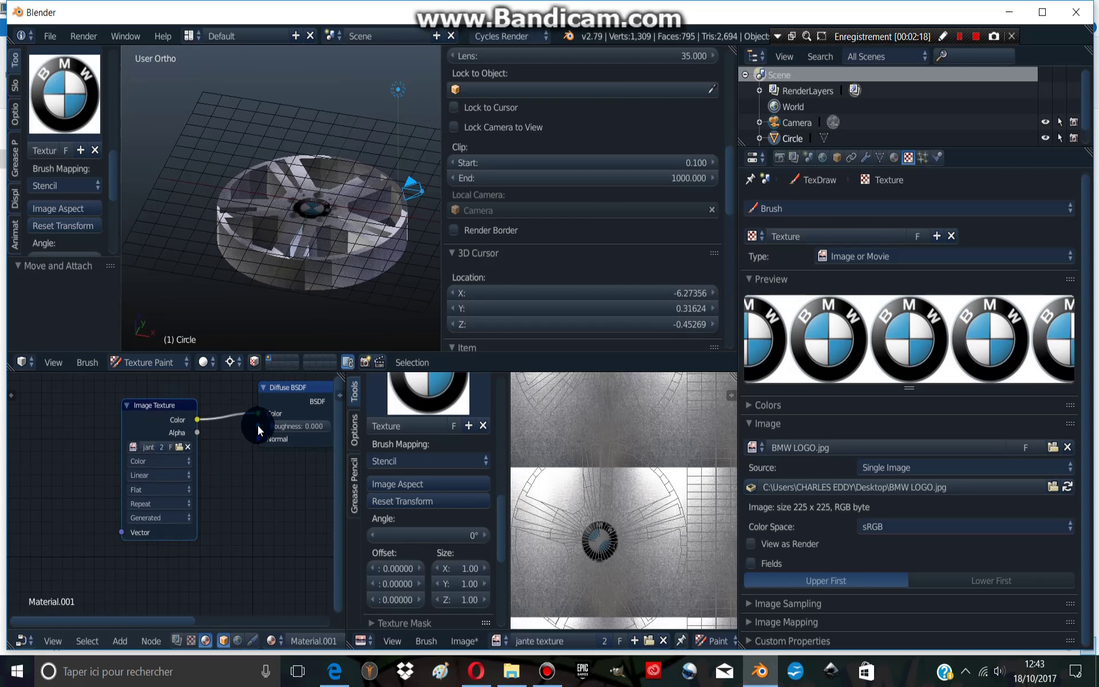
{"action": "left_click", "coordinate": [117, 641]}
{"action": "mouse_move", "coordinate": [142, 574]}
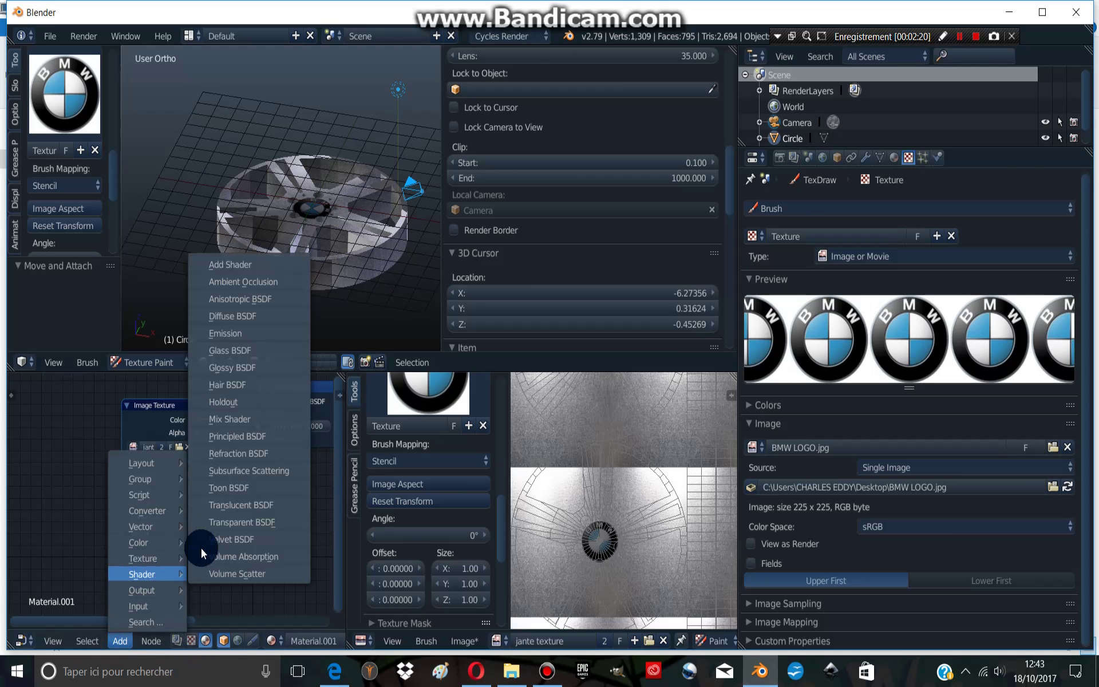
{"action": "left_click", "coordinate": [235, 367]}
{"action": "left_click", "coordinate": [234, 496]}
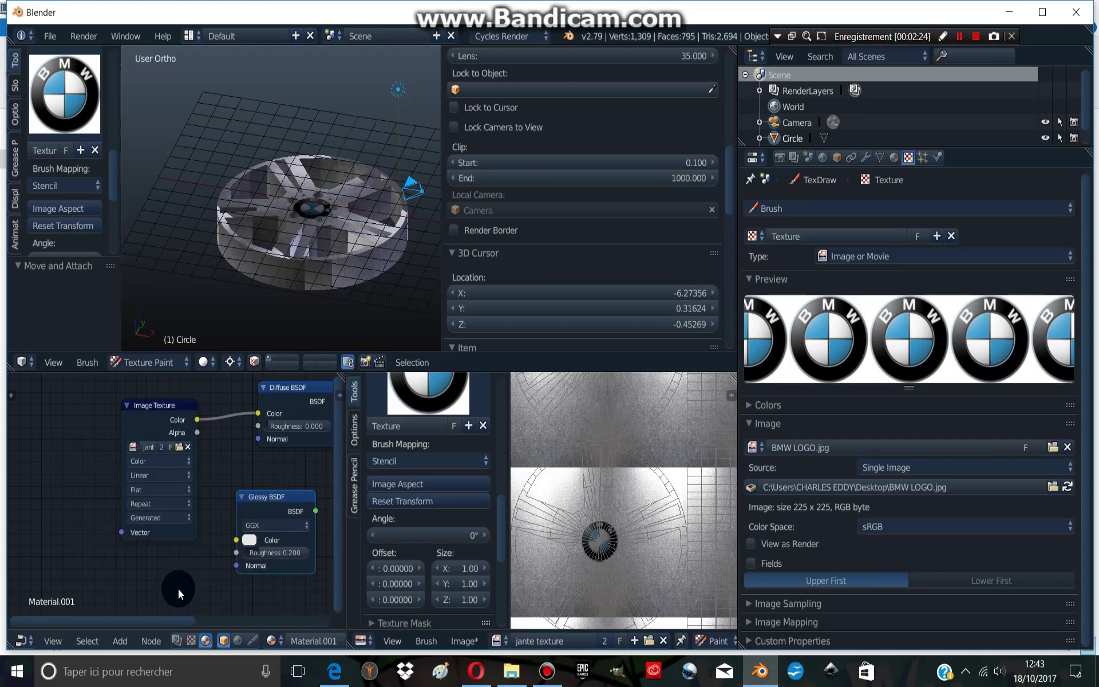
{"action": "middle_click_drag", "start_coordinate": [211, 522], "coordinate": [74, 510]}
- Insert a Mix Shader into the Diffuse–Output link, feed Glossy into it, and preview Rendered
{"action": "left_click", "coordinate": [119, 641]}
{"action": "mouse_move", "coordinate": [143, 574]}
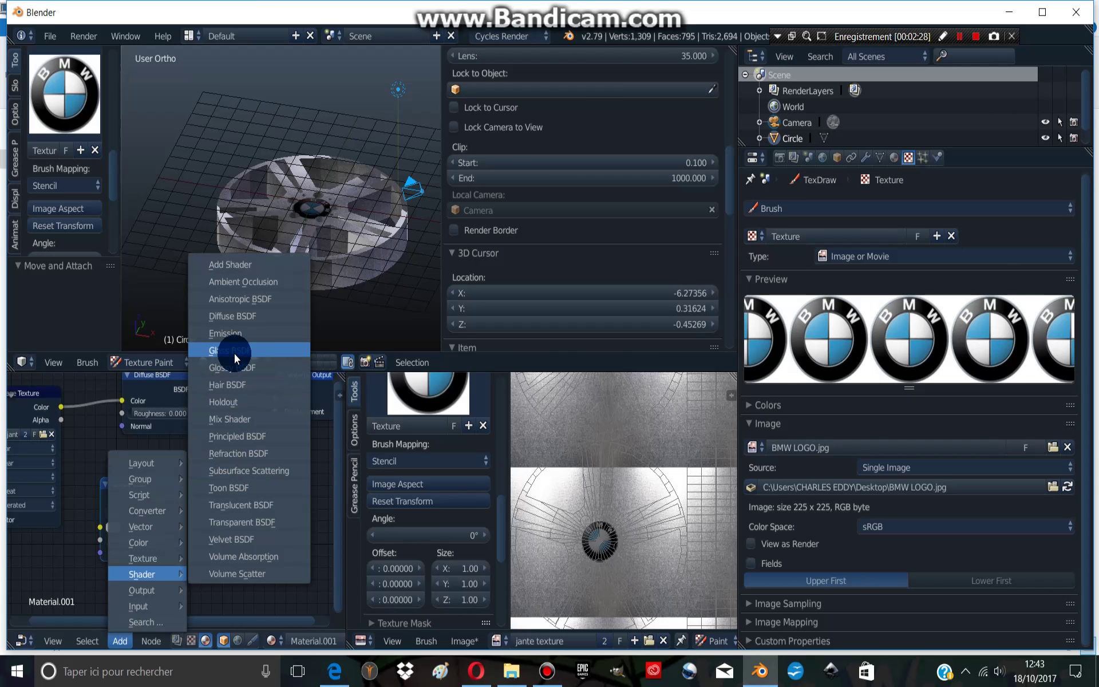
{"action": "left_click", "coordinate": [238, 419]}
{"action": "left_click", "coordinate": [228, 379]}
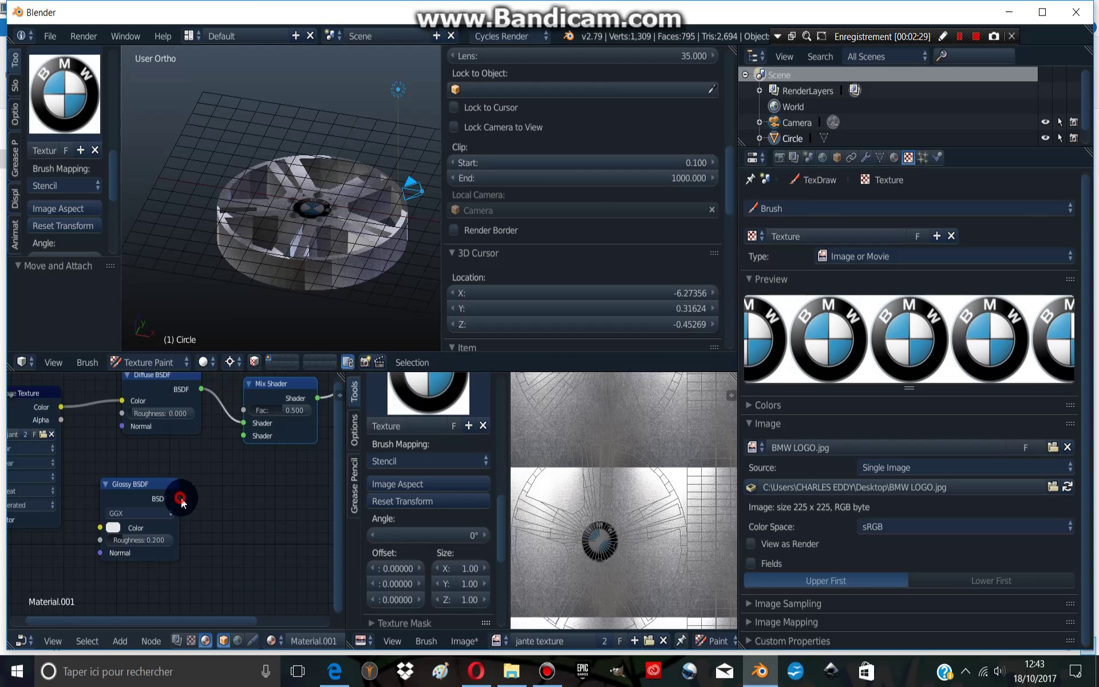
{"action": "left_click_drag", "start_coordinate": [181, 499], "coordinate": [249, 436]}
{"action": "middle_click_drag", "start_coordinate": [249, 435], "coordinate": [257, 464]}
{"action": "left_click", "coordinate": [204, 362]}
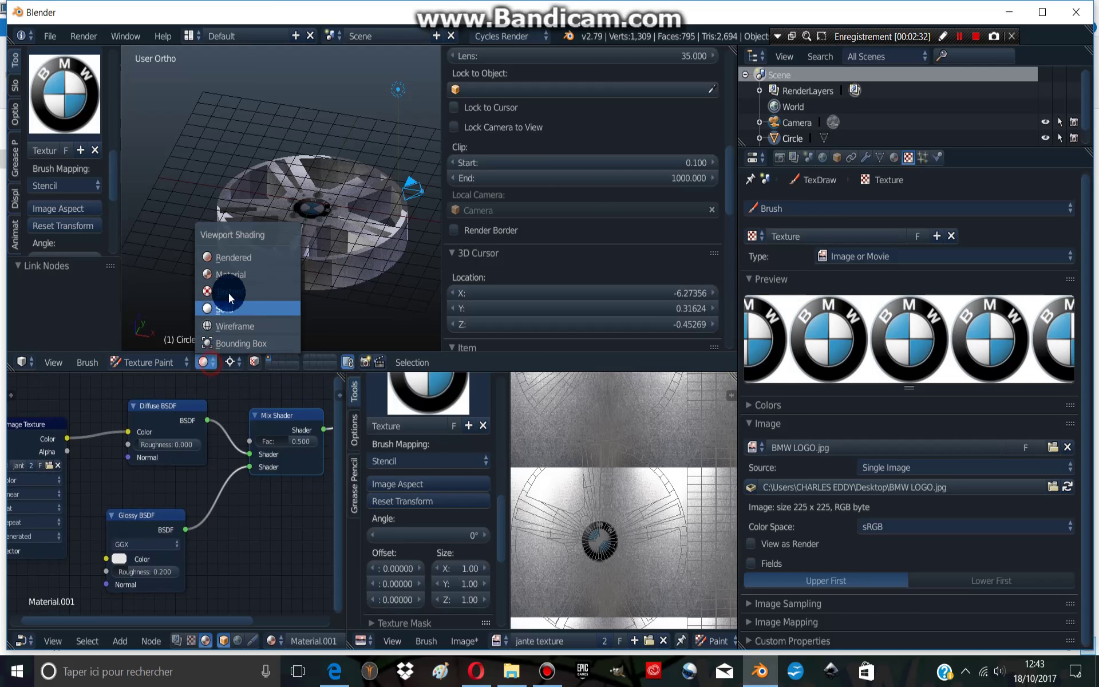
{"action": "left_click", "coordinate": [228, 259]}
{"action": "key", "text": "Tab"}
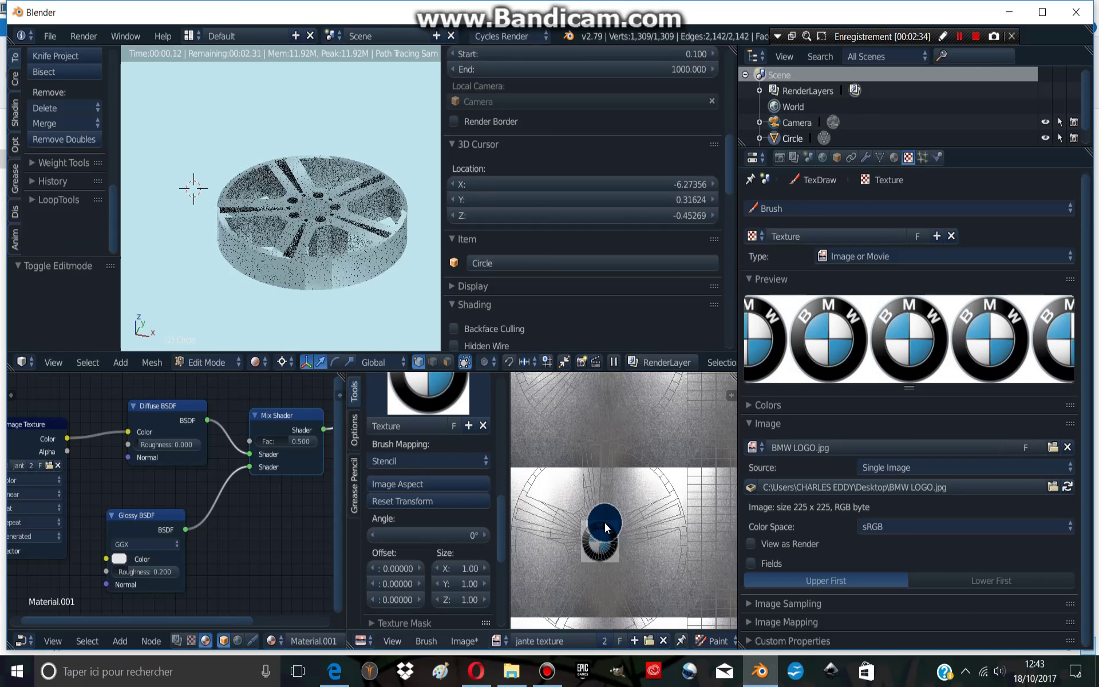
- Pack the painted wheel texture into the file as PNG
{"action": "key", "text": "Tab"}
{"action": "left_click", "coordinate": [473, 641]}
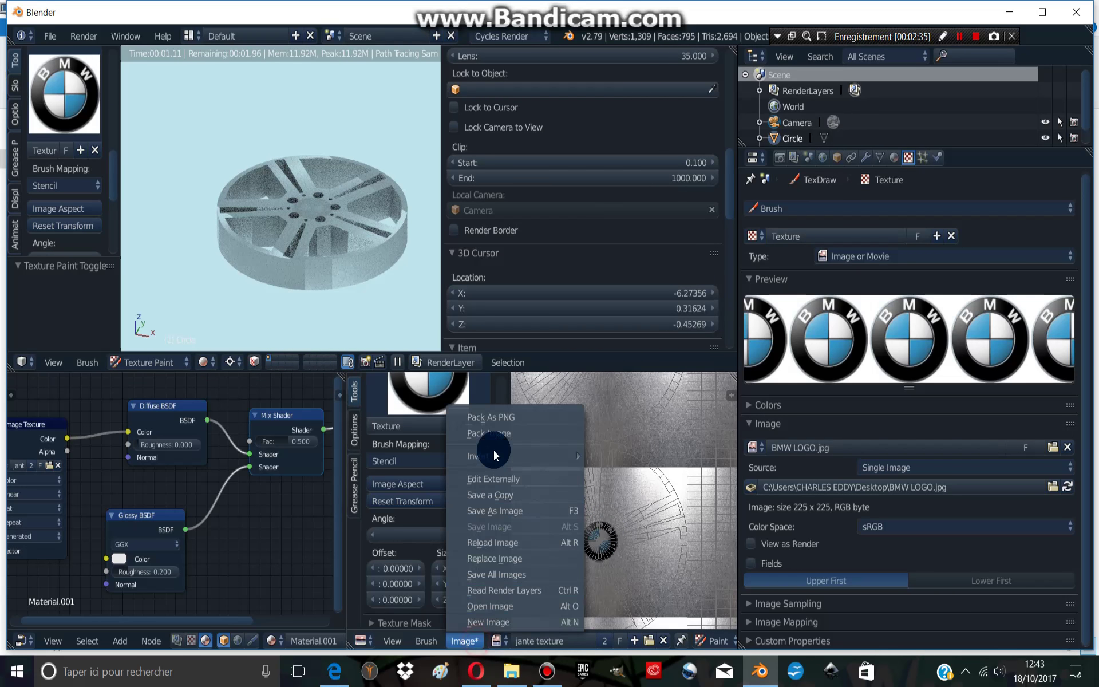
{"action": "left_click", "coordinate": [494, 417]}
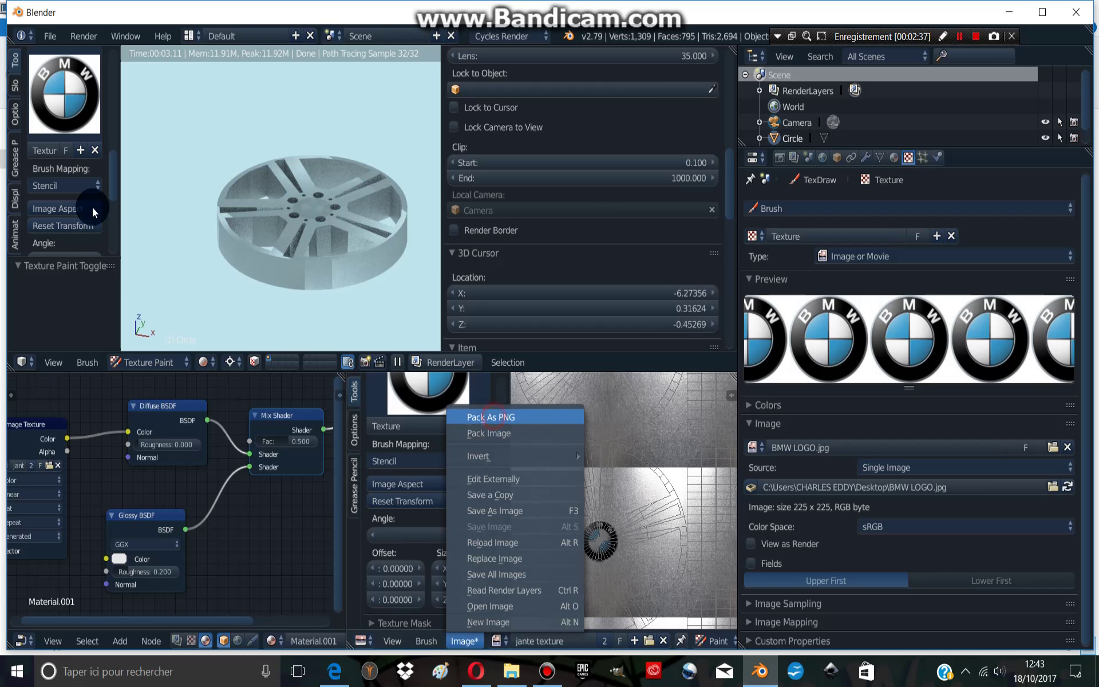
- Save the project to the Desktop as jante bmw.blend
{"action": "left_click", "coordinate": [50, 36]}
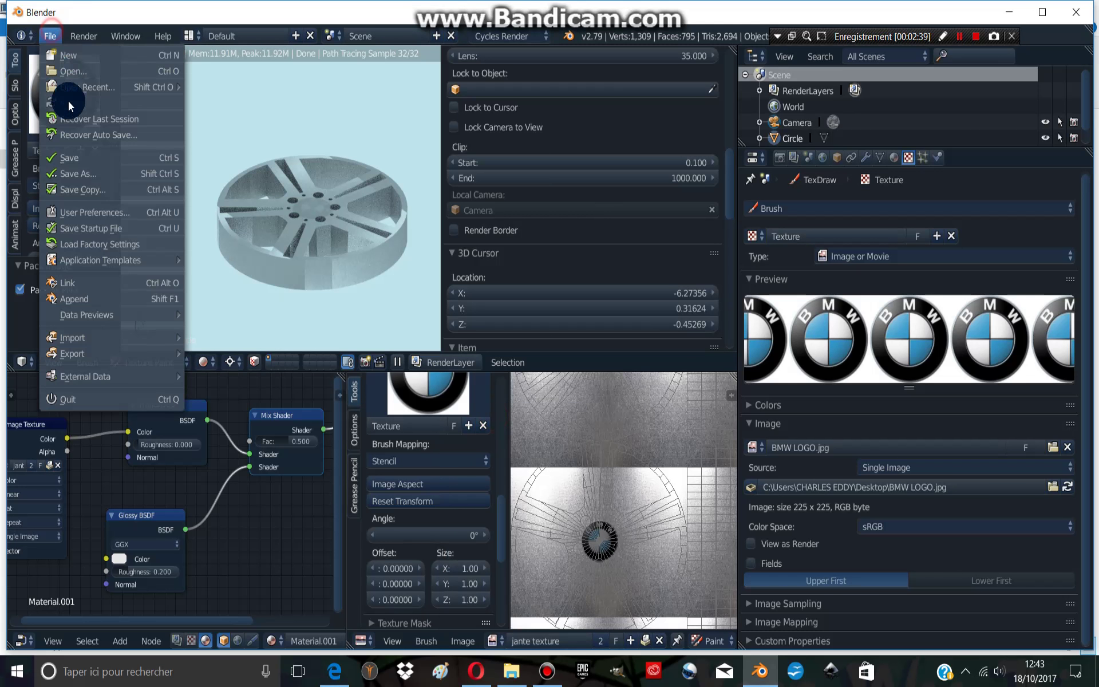
{"action": "left_click", "coordinate": [86, 171]}
{"action": "left_click", "coordinate": [284, 97]}
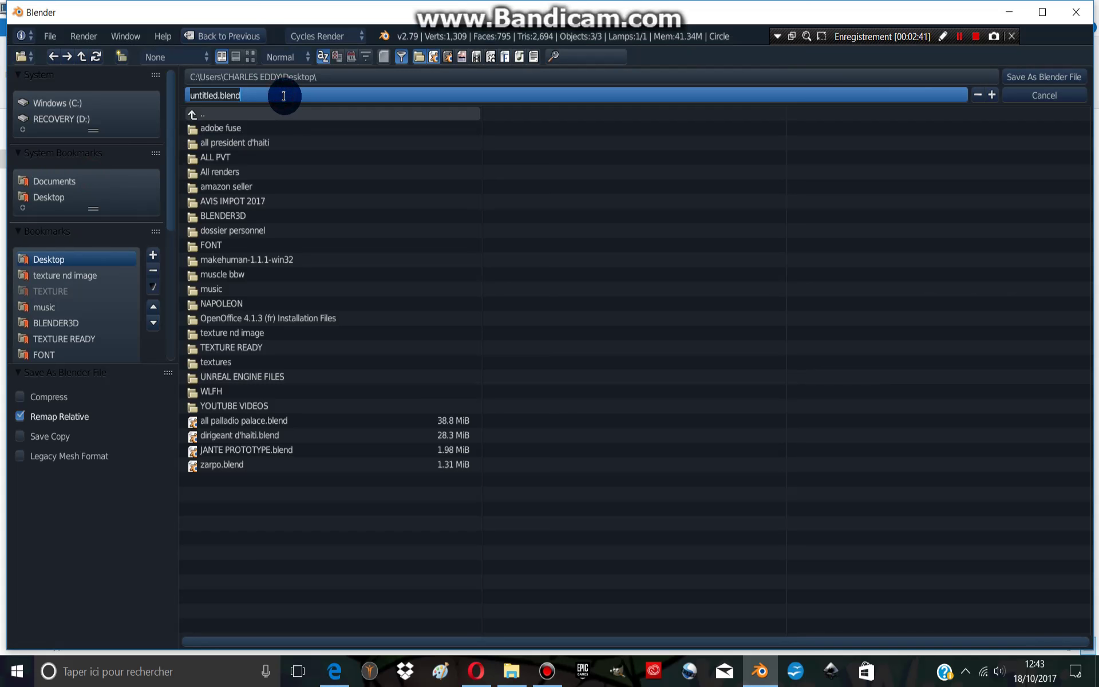
{"action": "type", "text": "jante bmw"}
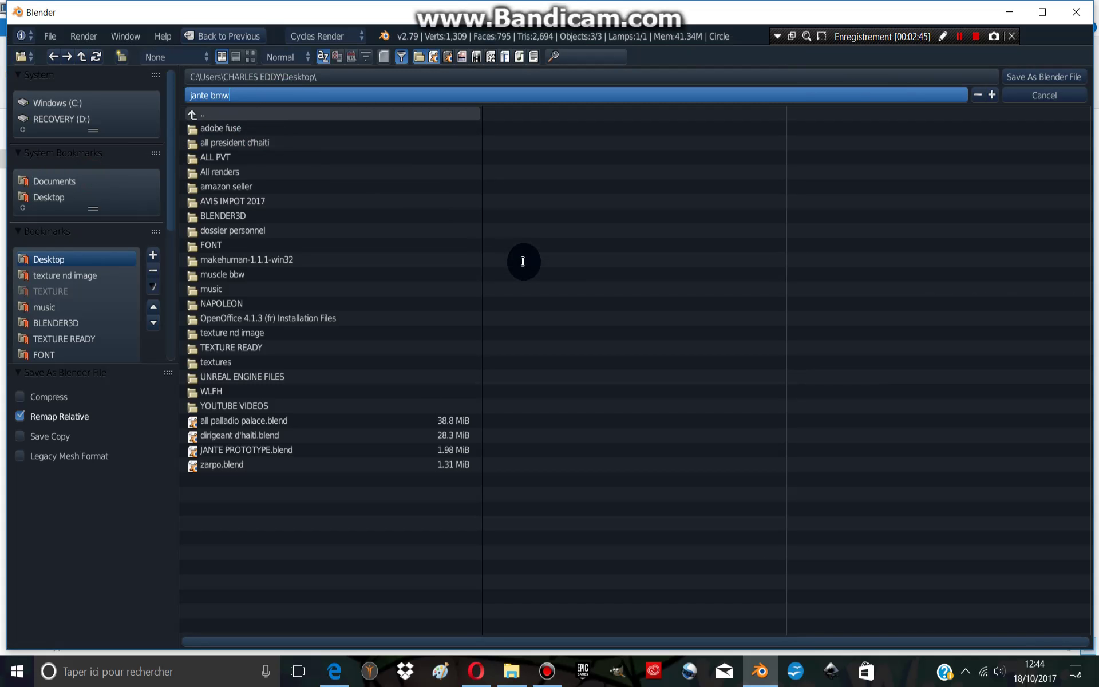
{"action": "left_click", "coordinate": [696, 450]}
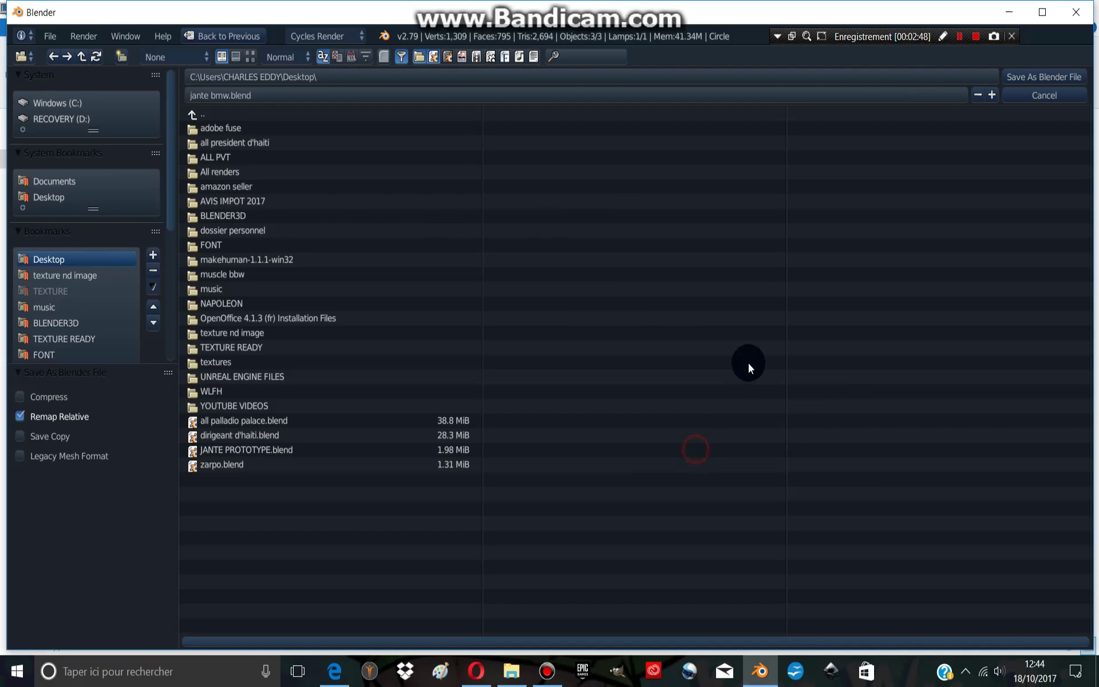
{"action": "left_click", "coordinate": [1036, 77]}
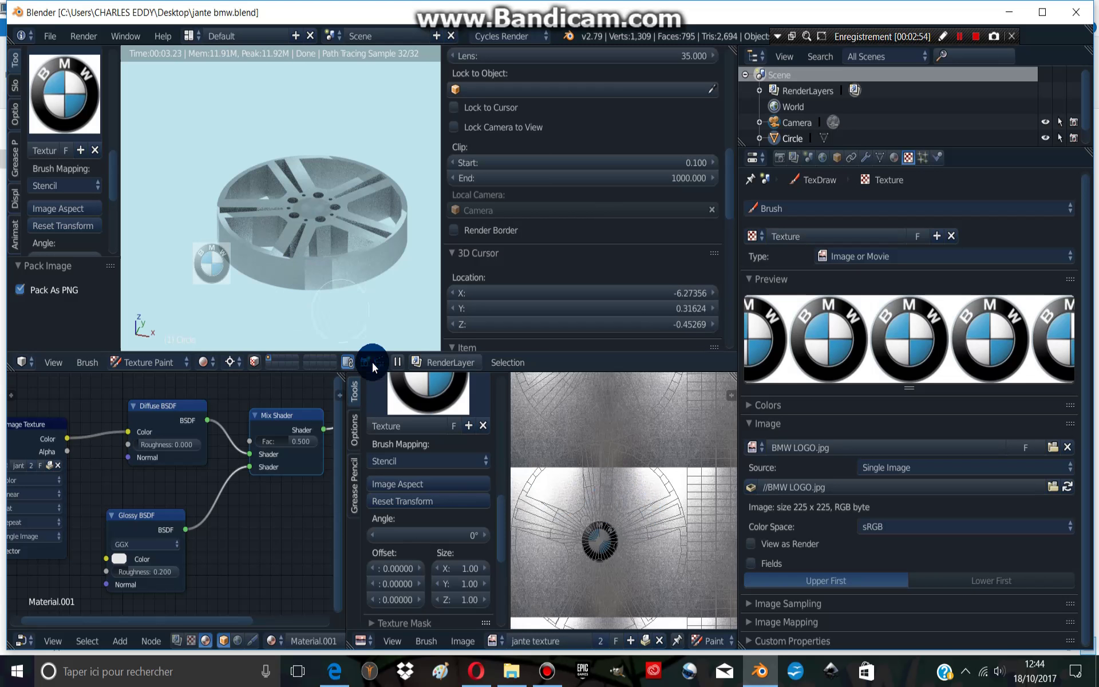
{"action": "mouse_move", "coordinate": [337, 219]}
{"action": "middle_mouse_down"}
{"action": "mouse_move", "coordinate": [339, 316]}
{"action": "mouse_move", "coordinate": [334, 281]}
{"action": "middle_mouse_up"}
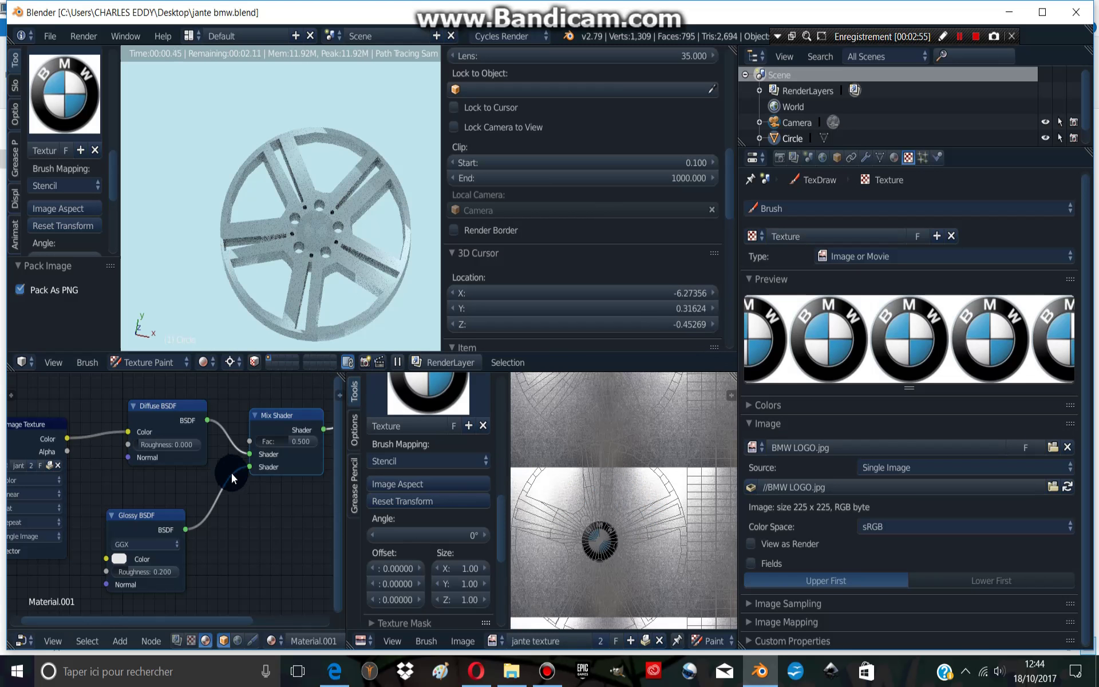
- Link the Image Texture colour to the Glossy BSDF Color and tidy the nodes
{"action": "middle_click_drag", "start_coordinate": [231, 473], "coordinate": [297, 447]}
{"action": "left_click_drag", "start_coordinate": [131, 412], "coordinate": [173, 533]}
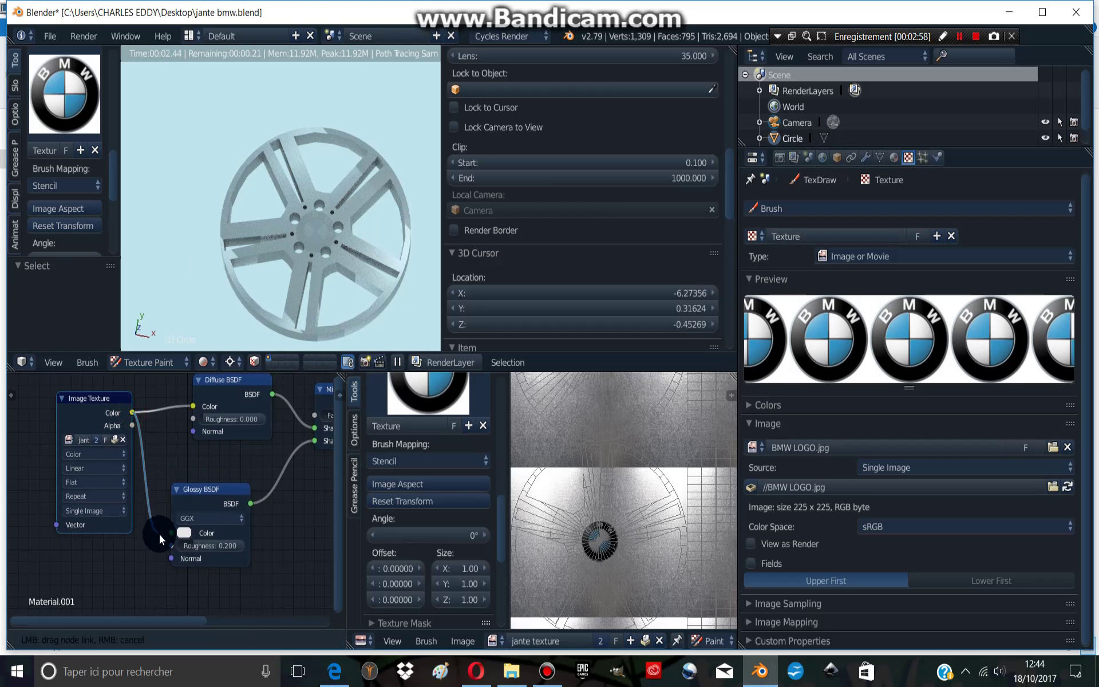
{"action": "middle_click_drag", "start_coordinate": [160, 454], "coordinate": [184, 448]}
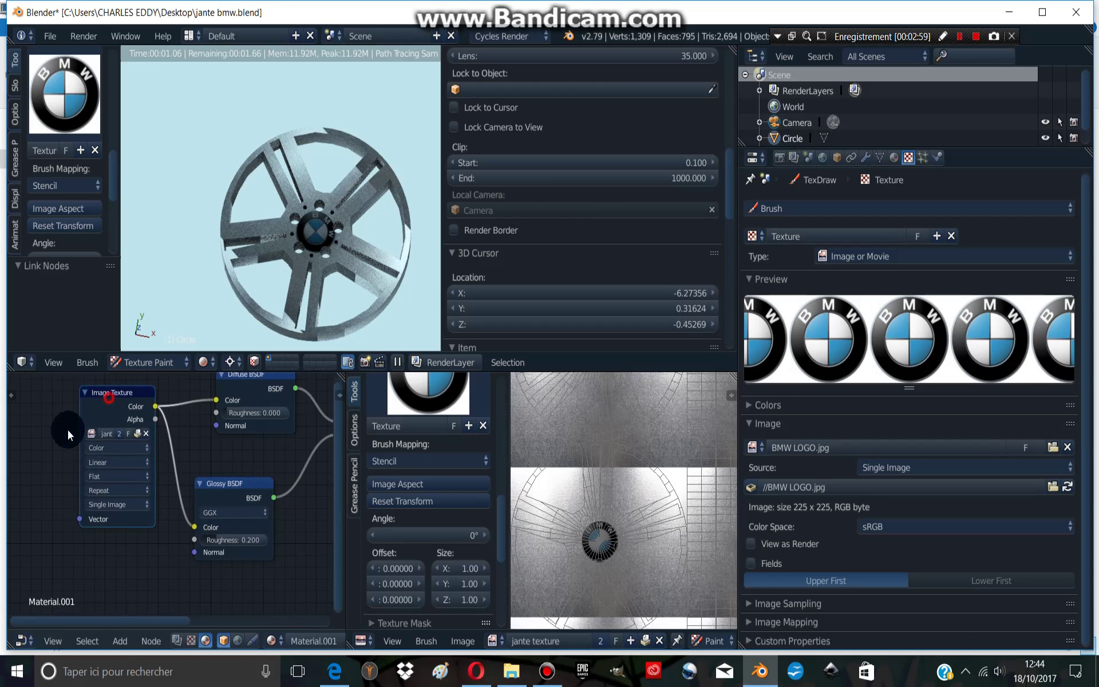
{"action": "left_click_drag", "start_coordinate": [118, 392], "coordinate": [71, 445]}
{"action": "middle_click_drag", "start_coordinate": [166, 450], "coordinate": [145, 483]}
{"action": "mouse_move", "coordinate": [217, 413]}
{"action": "left_mouse_down"}
{"action": "mouse_move", "coordinate": [180, 420]}
{"action": "mouse_move", "coordinate": [205, 496]}
{"action": "left_mouse_up"}
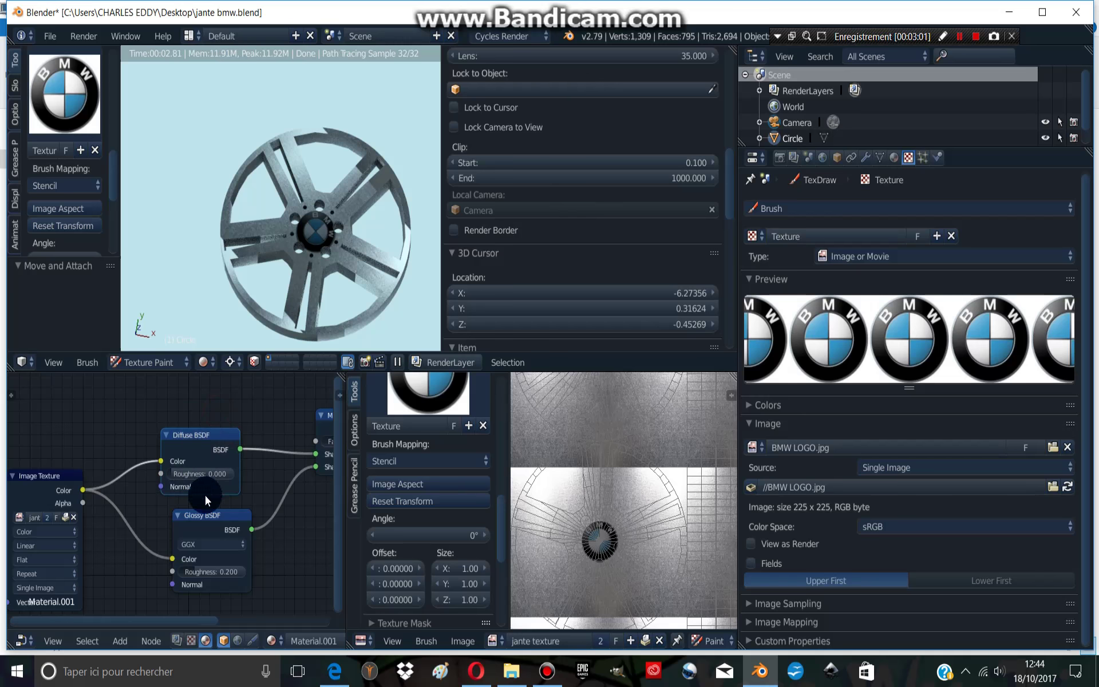
{"action": "middle_click_drag", "start_coordinate": [205, 496], "coordinate": [224, 460]}
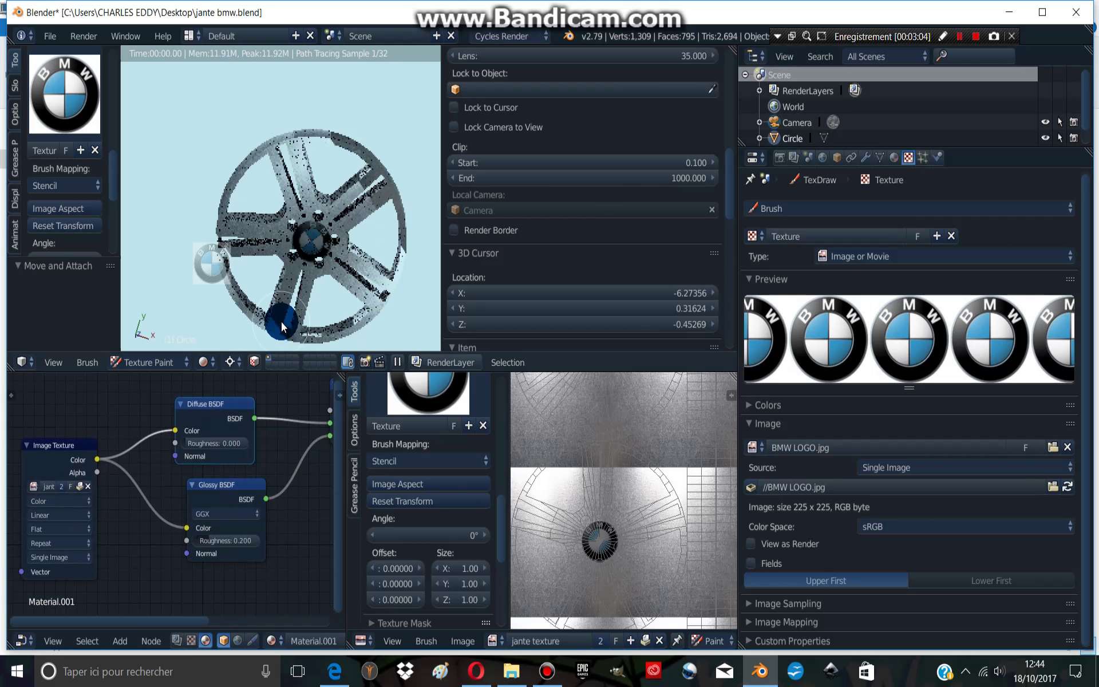
- Pull back from the wheel and switch the Node Editor to the World shader nodes
{"action": "mouse_move", "coordinate": [280, 322]}
{"action": "middle_mouse_down"}
{"action": "mouse_move", "coordinate": [269, 235]}
{"action": "mouse_move", "coordinate": [329, 312]}
{"action": "mouse_move", "coordinate": [329, 232]}
{"action": "middle_mouse_up"}
{"action": "scroll", "coordinate": [344, 300], "scroll_direction": "down", "scroll_amount": 2}
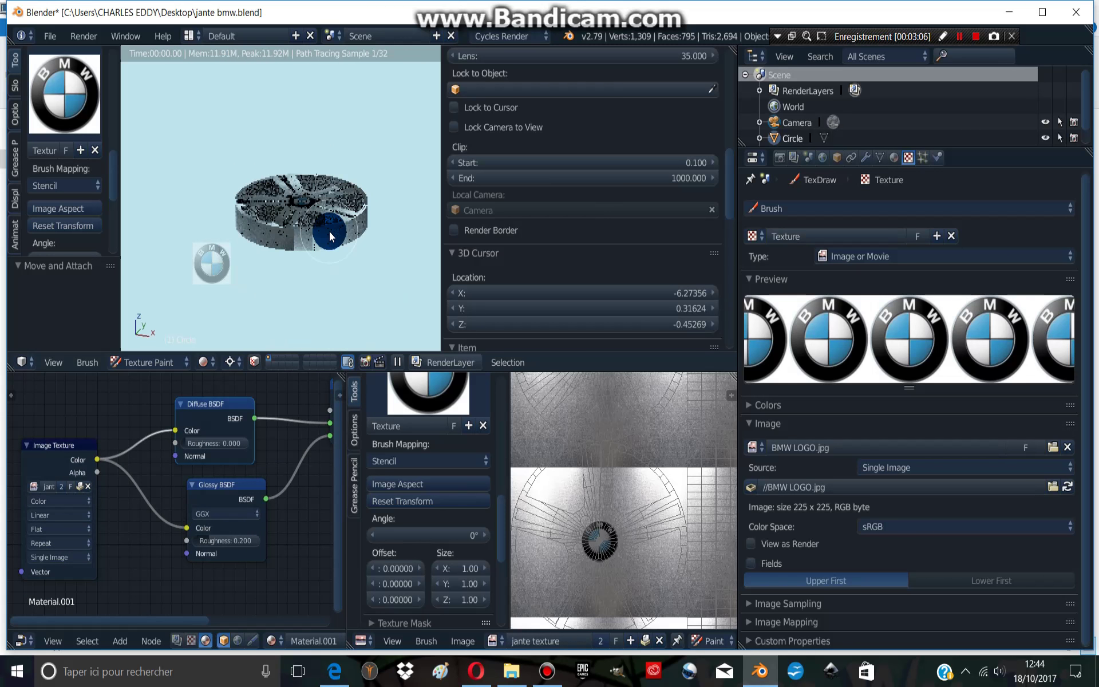
{"action": "left_click", "coordinate": [239, 641]}
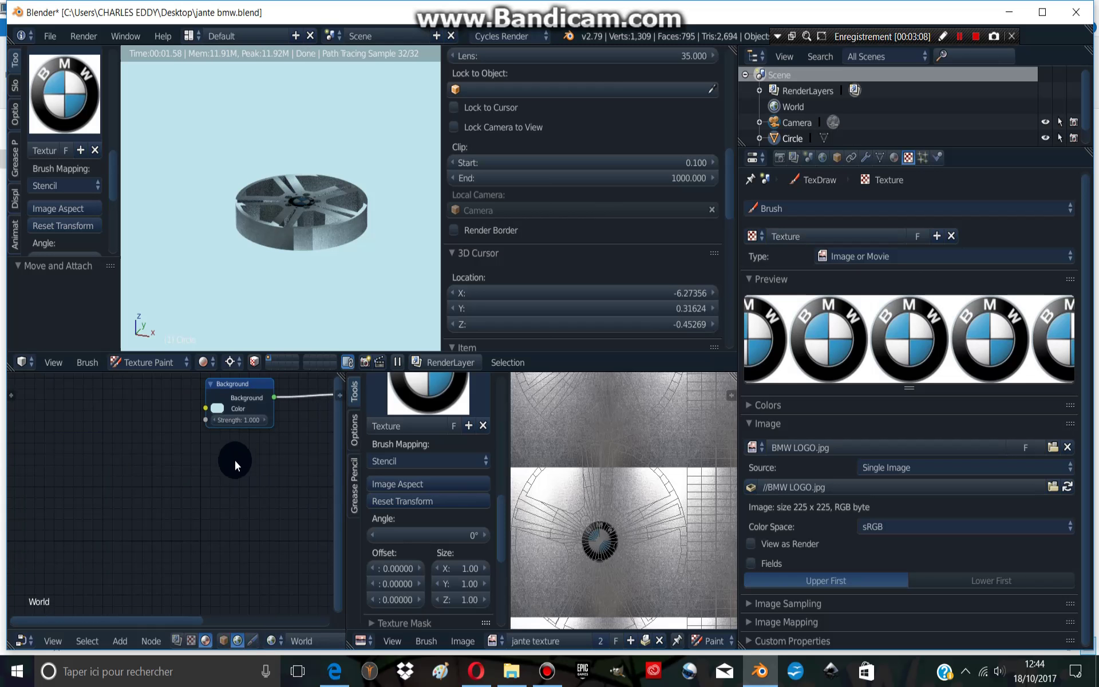
- Add a Sky Texture node and connect its colour to the Background Color
{"action": "middle_click_drag", "start_coordinate": [235, 460], "coordinate": [148, 598]}
{"action": "left_click", "coordinate": [124, 638]}
{"action": "mouse_move", "coordinate": [143, 559]}
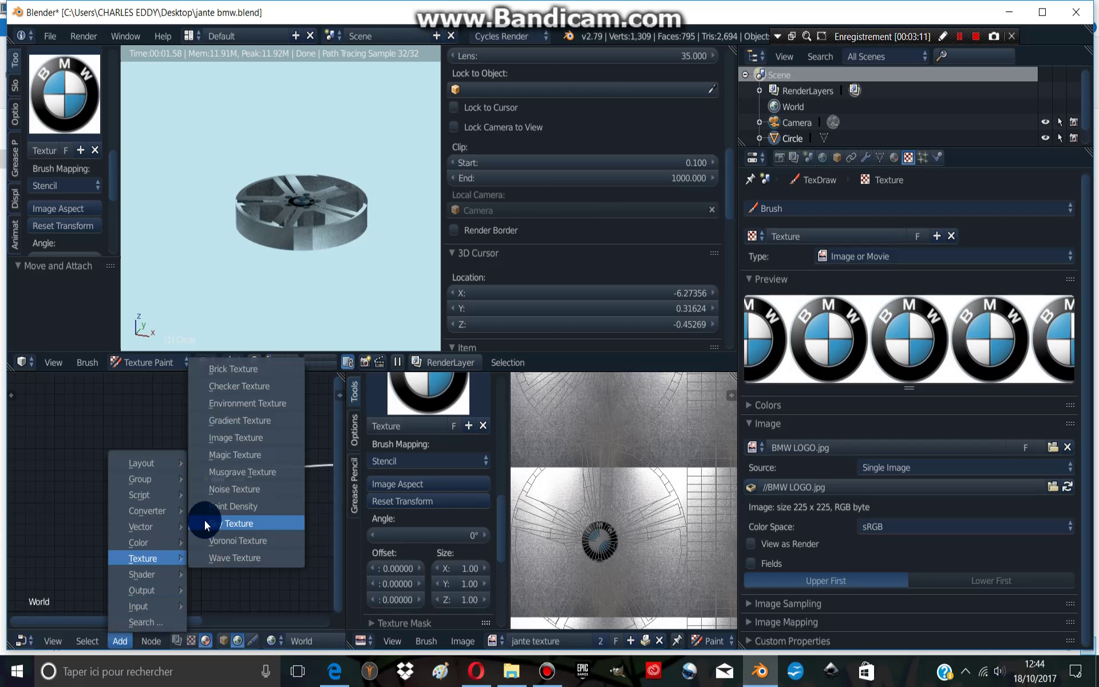
{"action": "left_click", "coordinate": [218, 520]}
{"action": "left_click", "coordinate": [107, 465]}
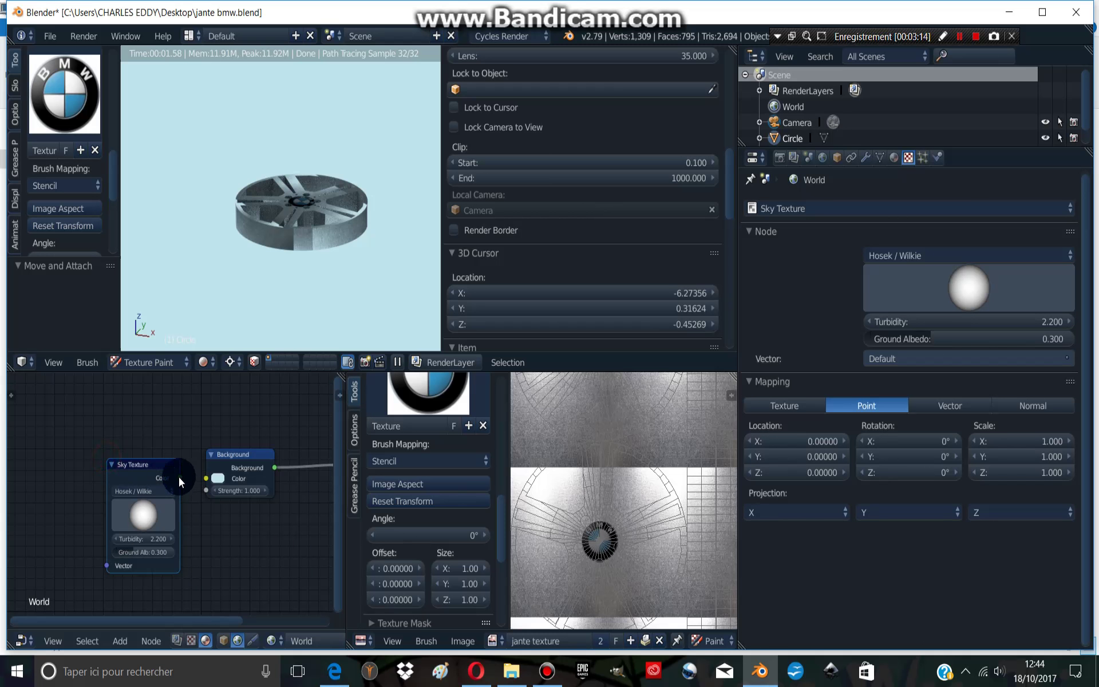
{"action": "left_click_drag", "start_coordinate": [180, 477], "coordinate": [207, 478]}
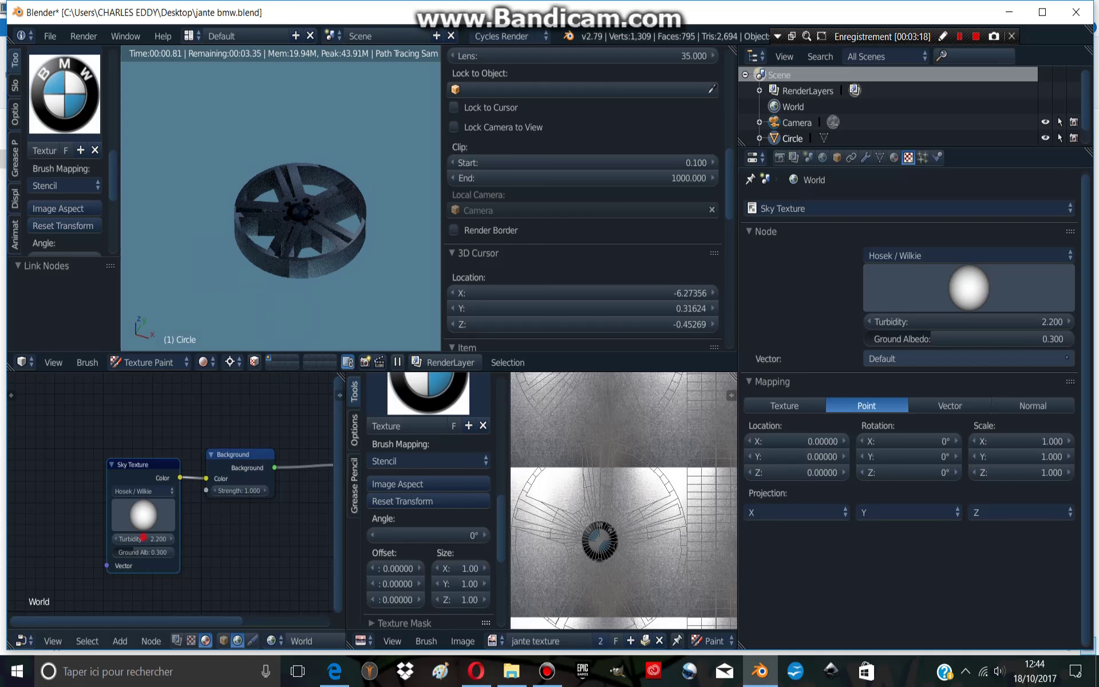
- Set sky turbidity 3.5, ground albedo 0.000 and background strength 1.000
{"action": "left_click", "coordinate": [144, 538]}
{"action": "type", "text": "3"}
{"action": "key", "text": "Return"}
{"action": "mouse_move", "coordinate": [146, 552]}
{"action": "left_mouse_down"}
{"action": "mouse_move", "coordinate": [126, 552]}
{"action": "mouse_move", "coordinate": [128, 541]}
{"action": "left_mouse_up"}
{"action": "left_click", "coordinate": [229, 494]}
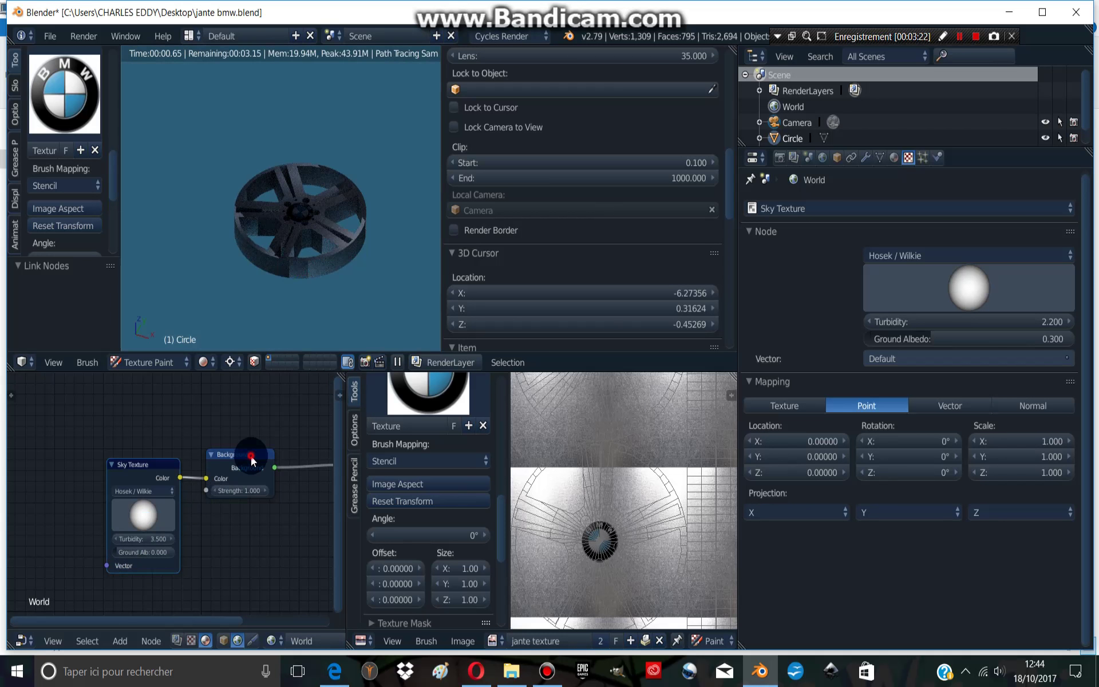
{"action": "mouse_move", "coordinate": [229, 494]}
{"action": "left_mouse_down"}
{"action": "mouse_move", "coordinate": [258, 493]}
{"action": "mouse_move", "coordinate": [232, 495]}
{"action": "left_mouse_up"}
{"action": "left_click", "coordinate": [247, 488]}
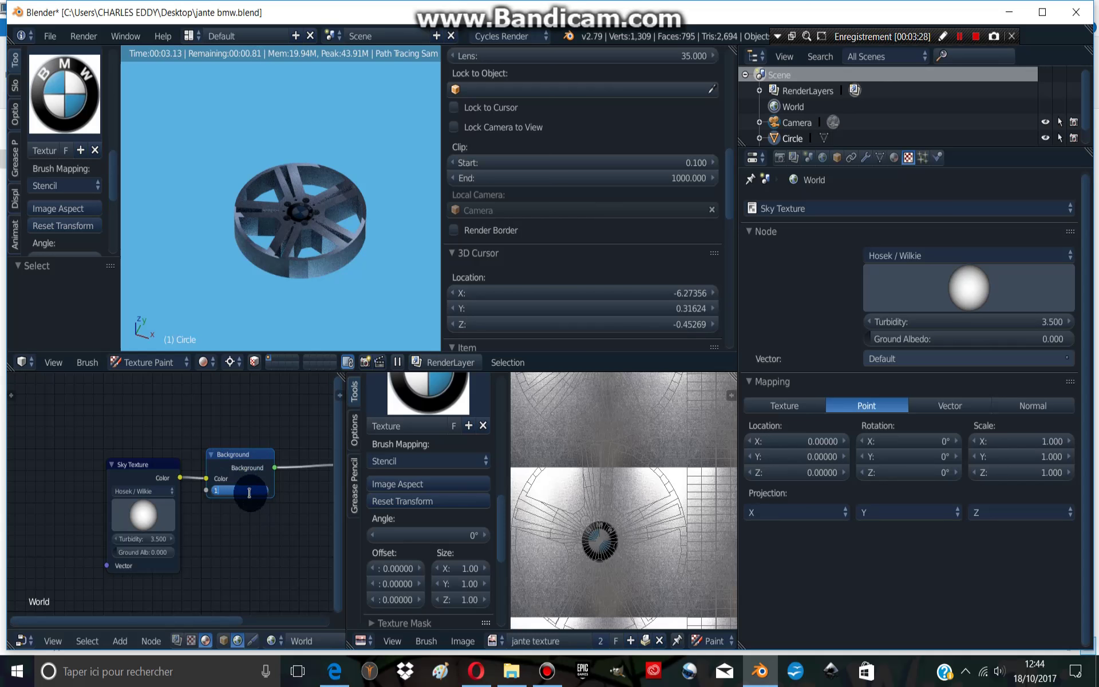
{"action": "key", "text": "Return"}
- Switch the viewport to Texture shading
{"action": "left_click", "coordinate": [162, 359]}
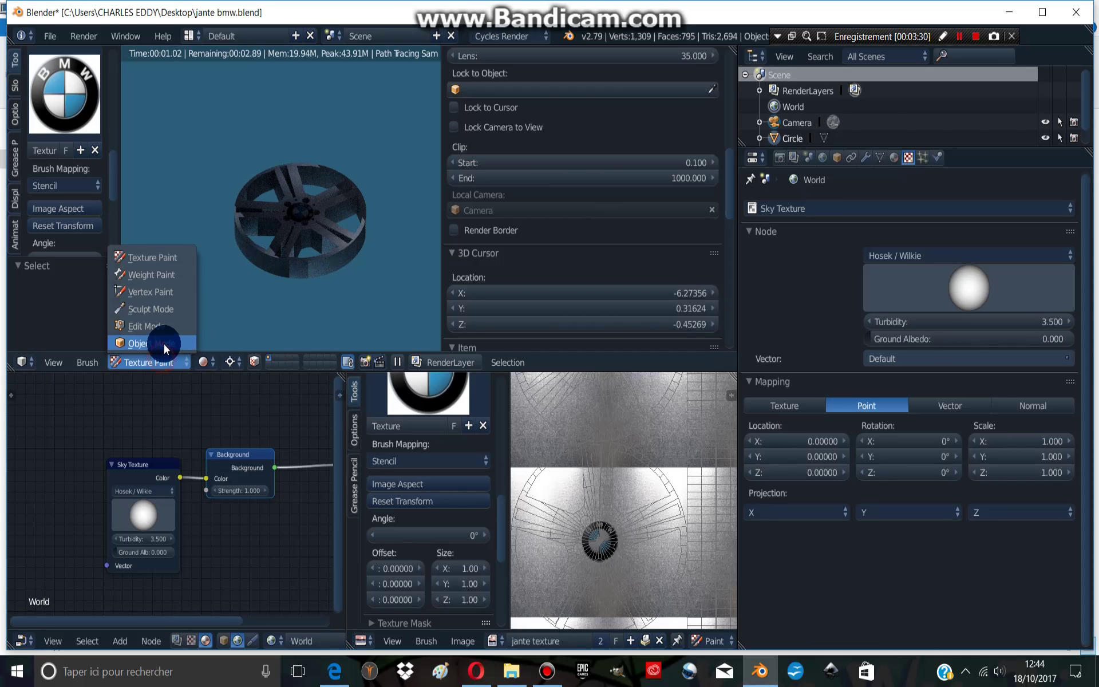
{"action": "scroll", "coordinate": [259, 248], "scroll_direction": "down", "scroll_amount": 4}
{"action": "left_click", "coordinate": [267, 352]}
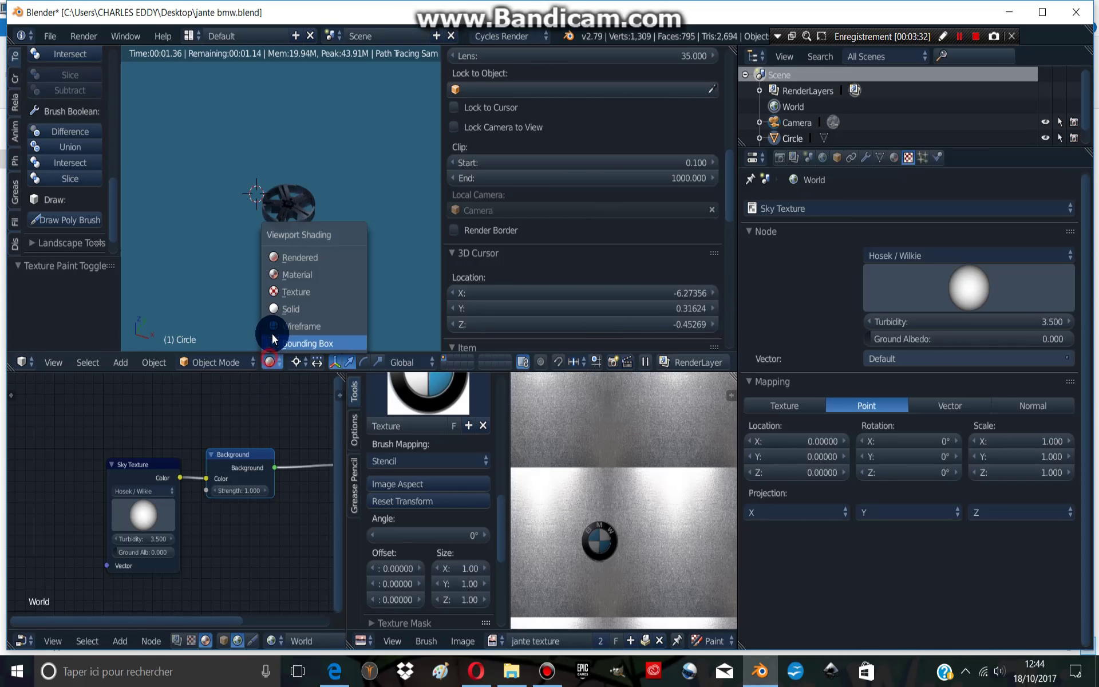
{"action": "left_click", "coordinate": [332, 308]}
{"action": "scroll", "coordinate": [34, 86], "scroll_direction": "up", "scroll_amount": 5}
- Add a cube to the scene and then delete it
{"action": "left_click", "coordinate": [16, 77]}
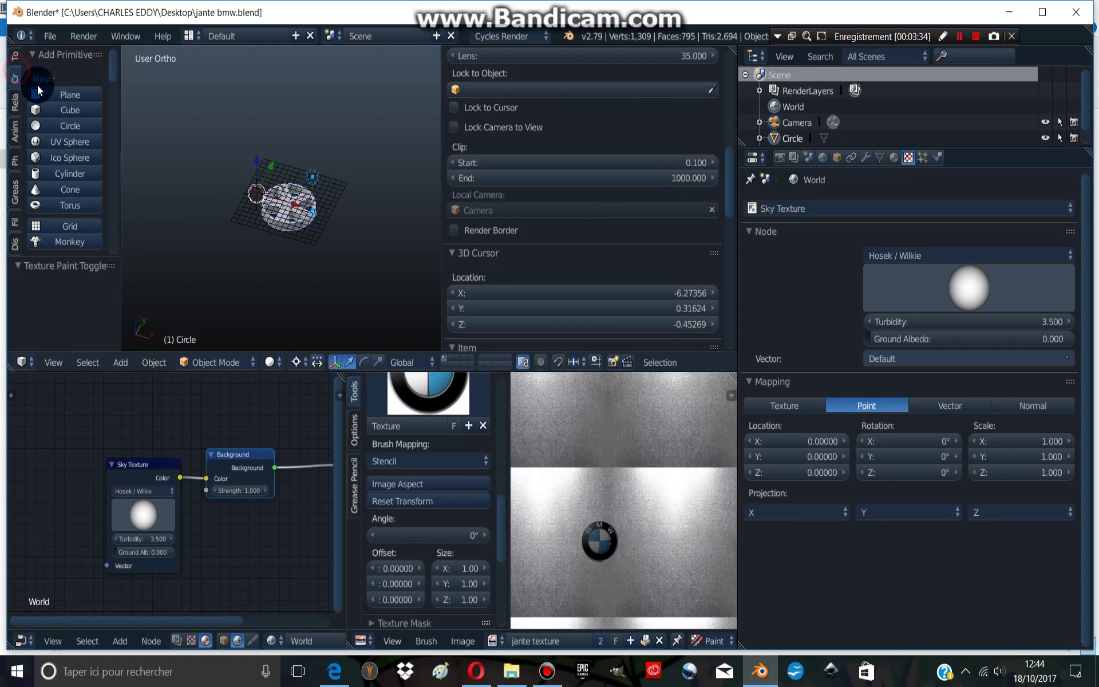
{"action": "left_click", "coordinate": [58, 109]}
{"action": "key", "text": "Delete"}
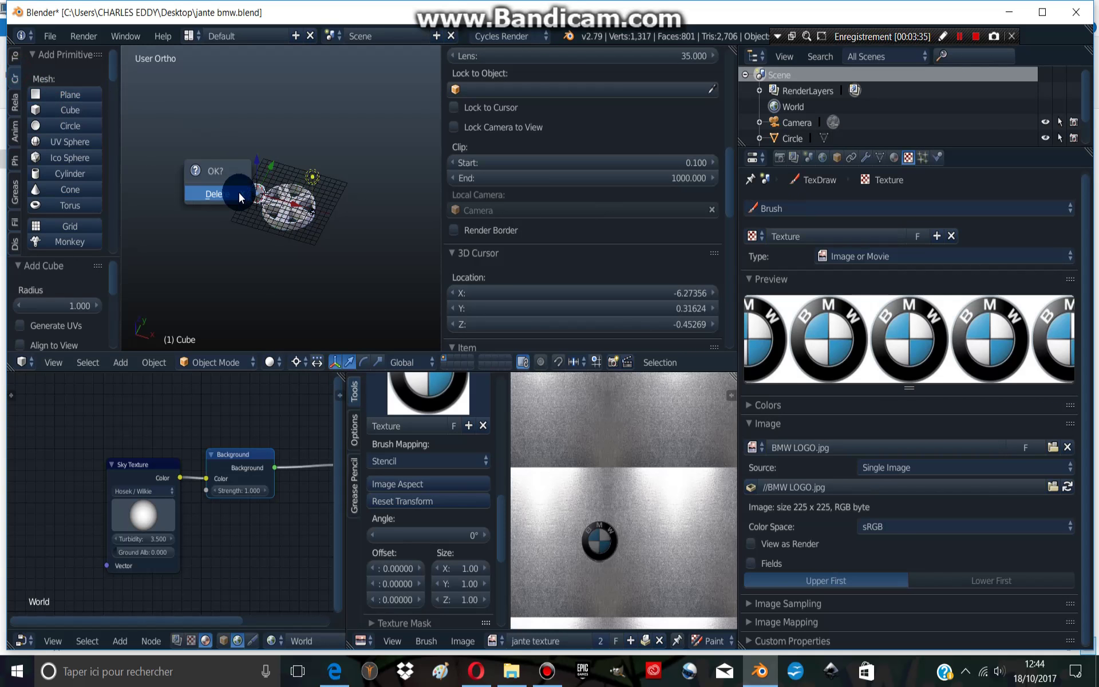
{"action": "left_click", "coordinate": [70, 95]}
- Scale the new plane up and raise it high above the wheel
{"action": "key", "text": "s"}
{"action": "left_click", "coordinate": [338, 259]}
{"action": "key", "text": "s"}
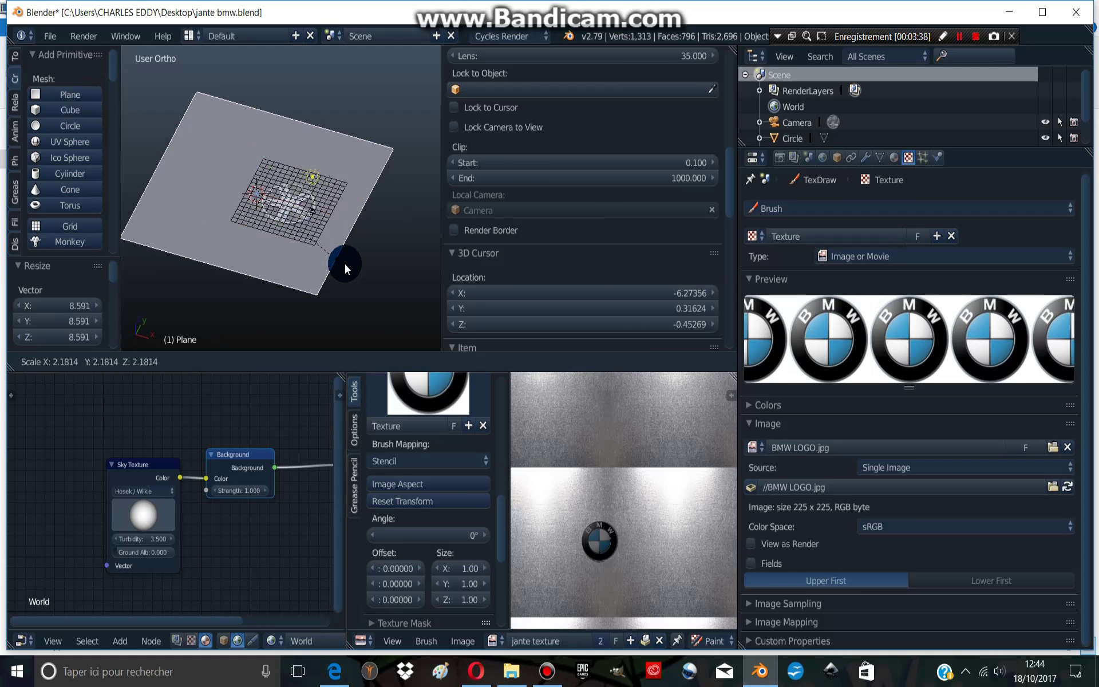
{"action": "left_click", "coordinate": [345, 263]}
{"action": "left_click", "coordinate": [270, 180]}
{"action": "scroll", "coordinate": [283, 174], "scroll_direction": "down", "scroll_amount": 4}
{"action": "middle_click_drag", "start_coordinate": [283, 173], "coordinate": [273, 149]}
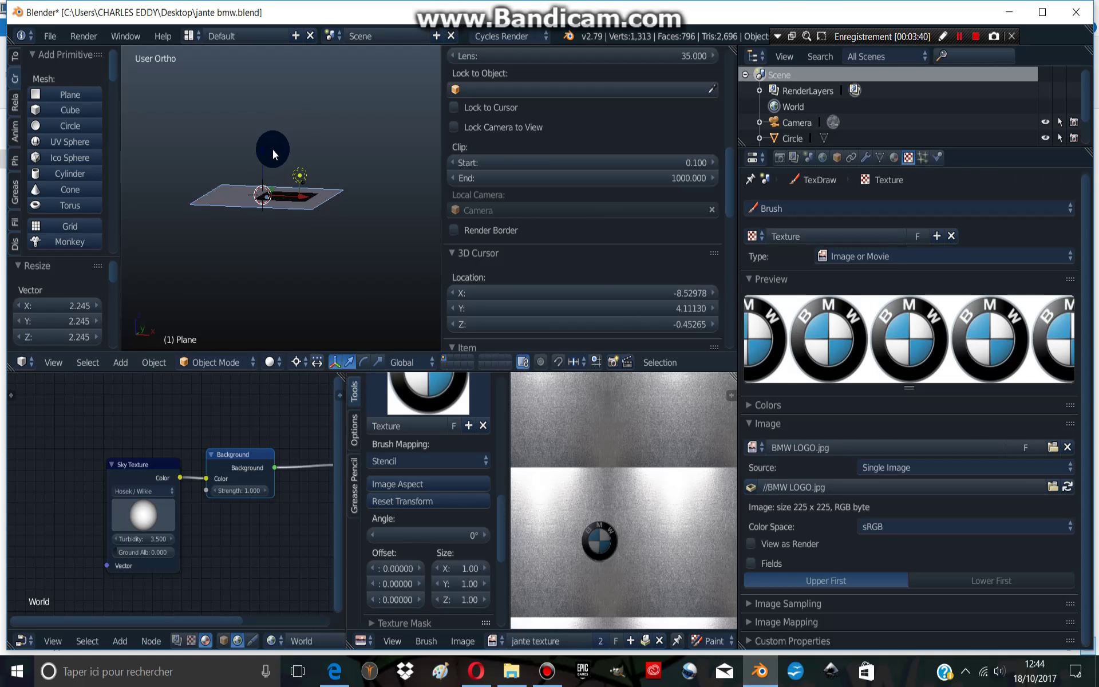
{"action": "left_click_drag", "start_coordinate": [272, 150], "coordinate": [273, 54]}
- Give the plane a new Emission material with strength 5, enlarging it slightly
{"action": "left_click", "coordinate": [894, 157]}
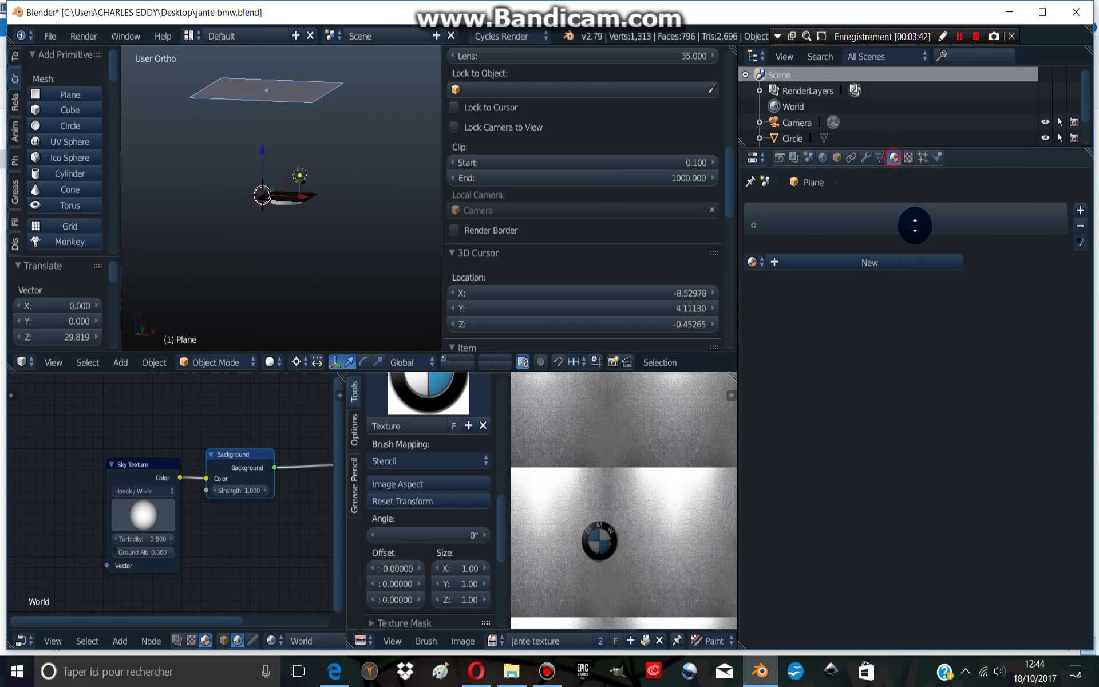
{"action": "left_click", "coordinate": [903, 261]}
{"action": "left_click", "coordinate": [919, 345]}
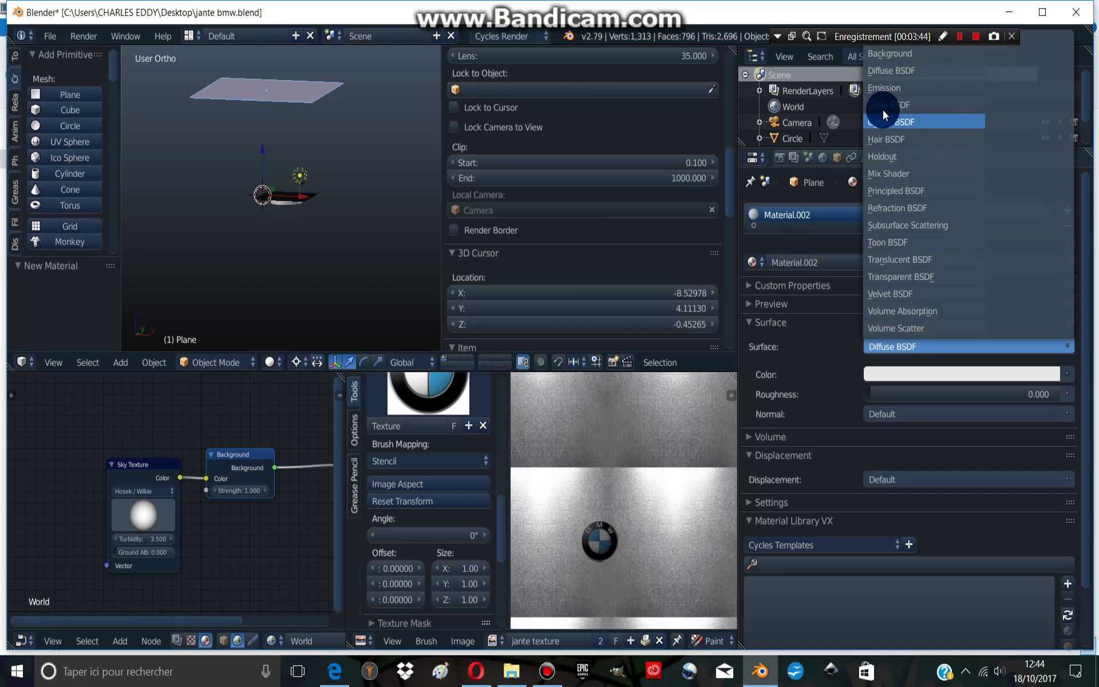
{"action": "left_click", "coordinate": [928, 86]}
{"action": "left_click", "coordinate": [995, 389]}
{"action": "type", "text": "5"}
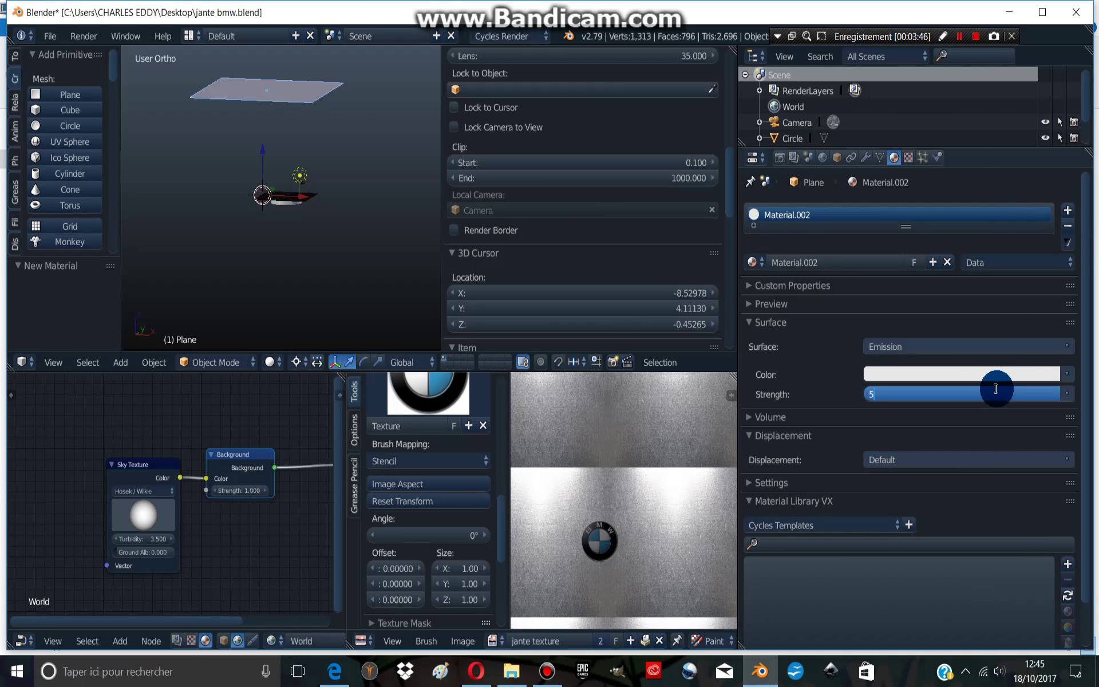
{"action": "key", "text": "Return"}
{"action": "key", "text": "s"}
{"action": "left_click", "coordinate": [355, 189]}
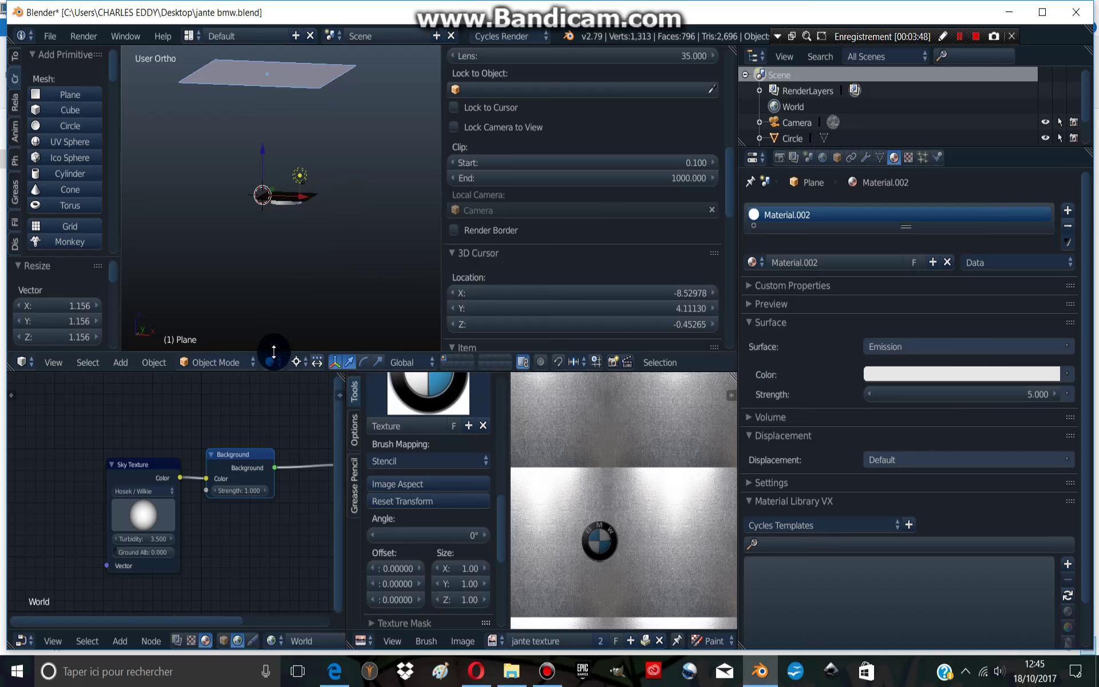
- Preview the lit wheel in Rendered shading, then return to Solid shading
{"action": "left_click", "coordinate": [269, 361]}
{"action": "left_click", "coordinate": [290, 257]}
{"action": "mouse_move", "coordinate": [339, 194]}
{"action": "middle_mouse_down"}
{"action": "mouse_move", "coordinate": [333, 217]}
{"action": "mouse_move", "coordinate": [273, 262]}
{"action": "middle_mouse_up"}
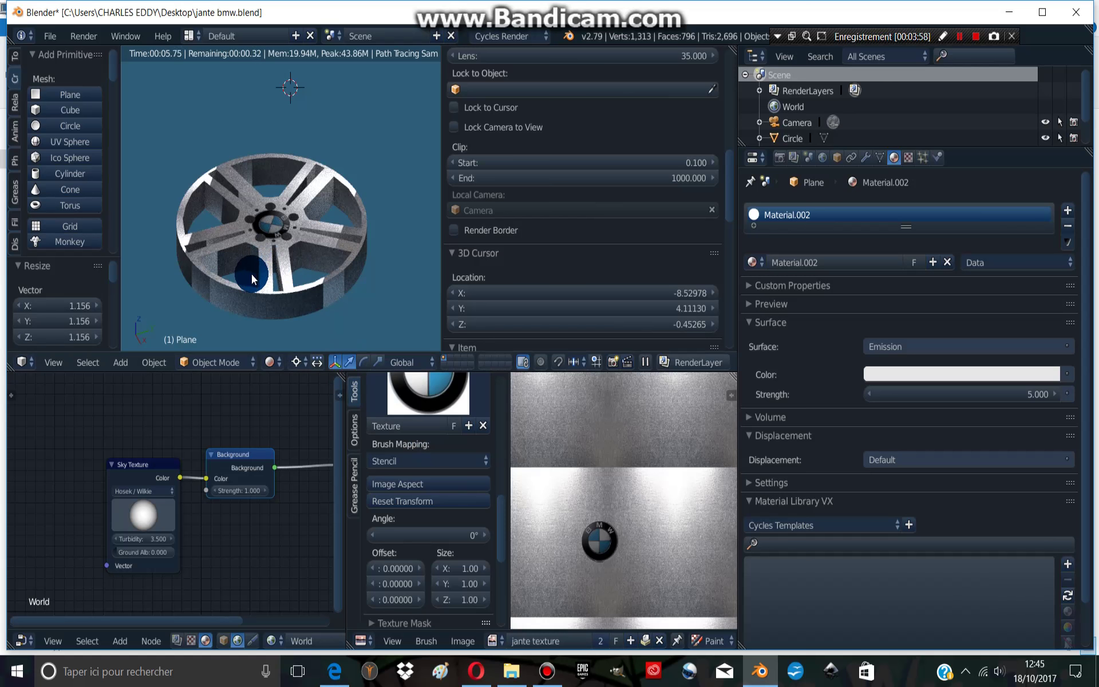
{"action": "left_click", "coordinate": [270, 362]}
{"action": "left_click", "coordinate": [280, 310]}
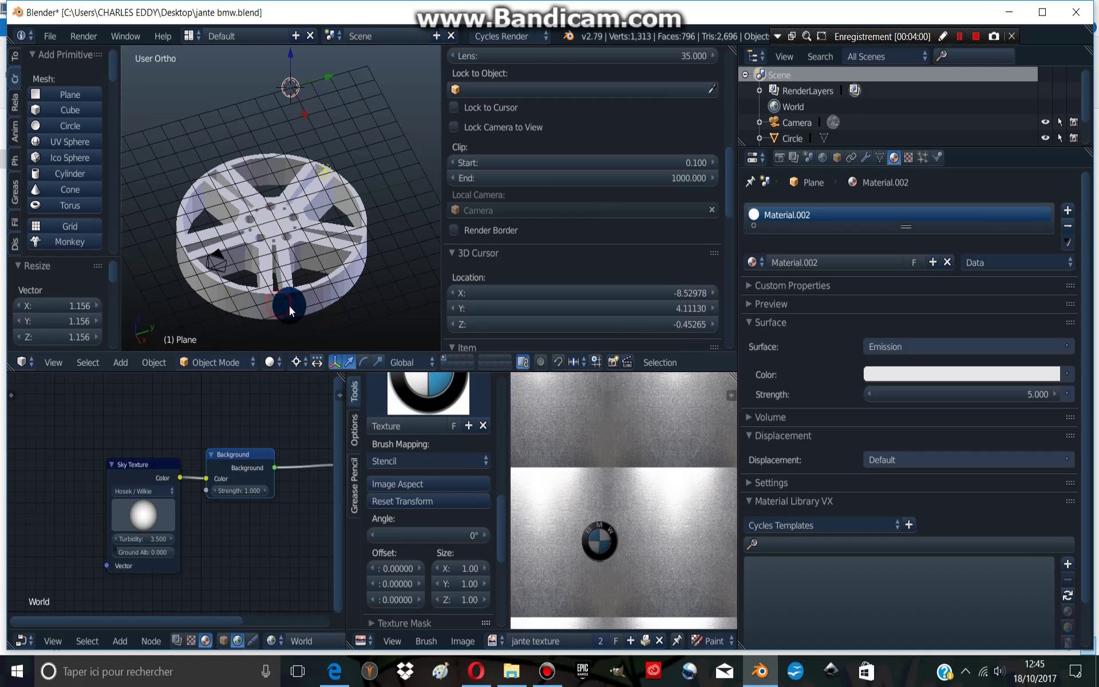
{"action": "left_click", "coordinate": [252, 362]}
{"action": "left_click", "coordinate": [221, 339]}
- Select the rim's centre vertex in Edit Mode and scale it with smooth proportional falloff
{"action": "right_click", "coordinate": [301, 259]}
{"action": "mouse_move", "coordinate": [225, 342]}
{"action": "middle_mouse_down"}
{"action": "mouse_move", "coordinate": [292, 269]}
{"action": "mouse_move", "coordinate": [287, 186]}
{"action": "mouse_move", "coordinate": [283, 206]}
{"action": "mouse_move", "coordinate": [314, 289]}
{"action": "middle_mouse_up"}
{"action": "key", "text": "Tab"}
{"action": "right_click", "coordinate": [282, 204]}
{"action": "middle_click_drag", "start_coordinate": [281, 204], "coordinate": [315, 246]}
{"action": "scroll", "coordinate": [316, 246], "scroll_direction": "up", "scroll_amount": 3}
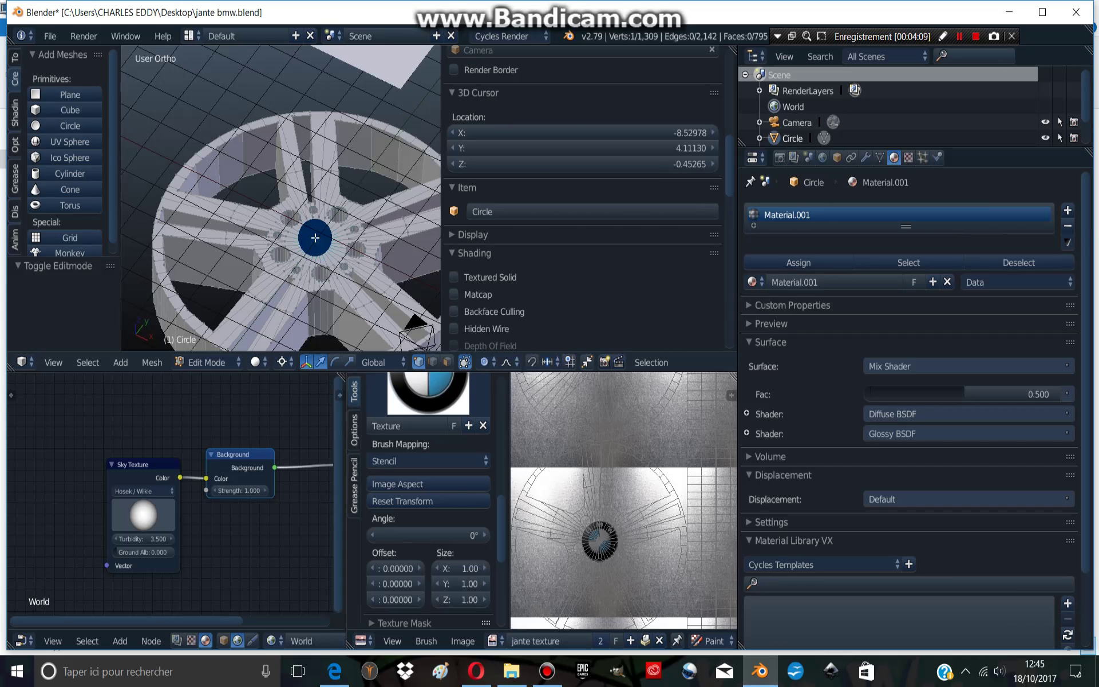
{"action": "key", "text": "s"}
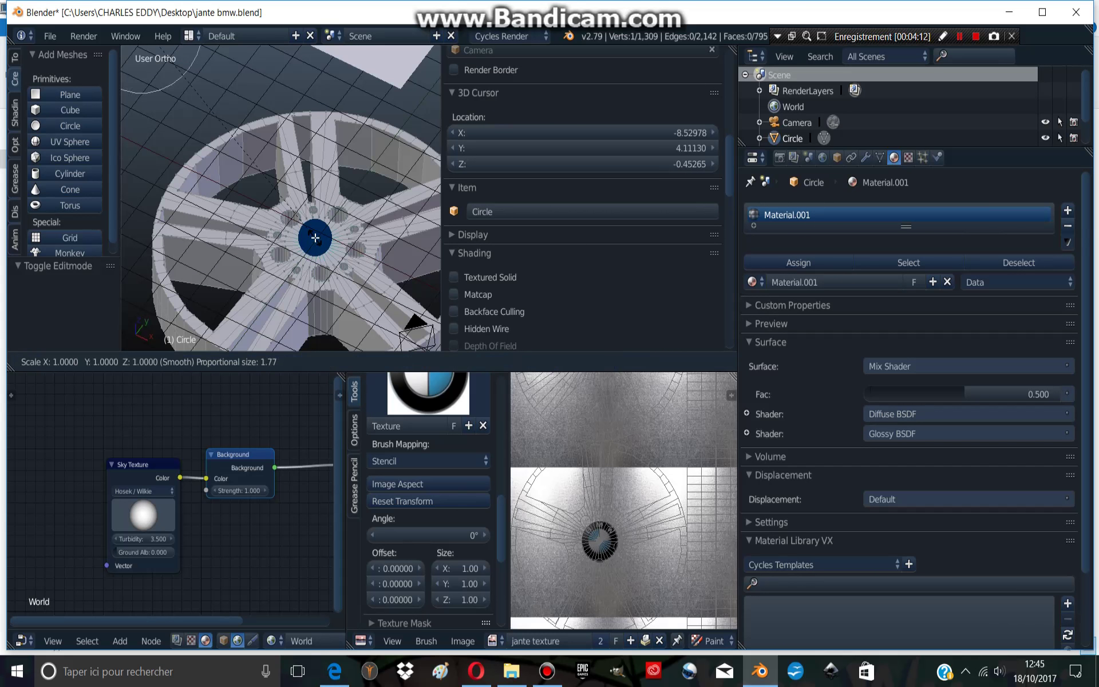
{"action": "left_click", "coordinate": [315, 237]}
- Change the pivot point and scale the hub area proportionally again
{"action": "left_click", "coordinate": [284, 363]}
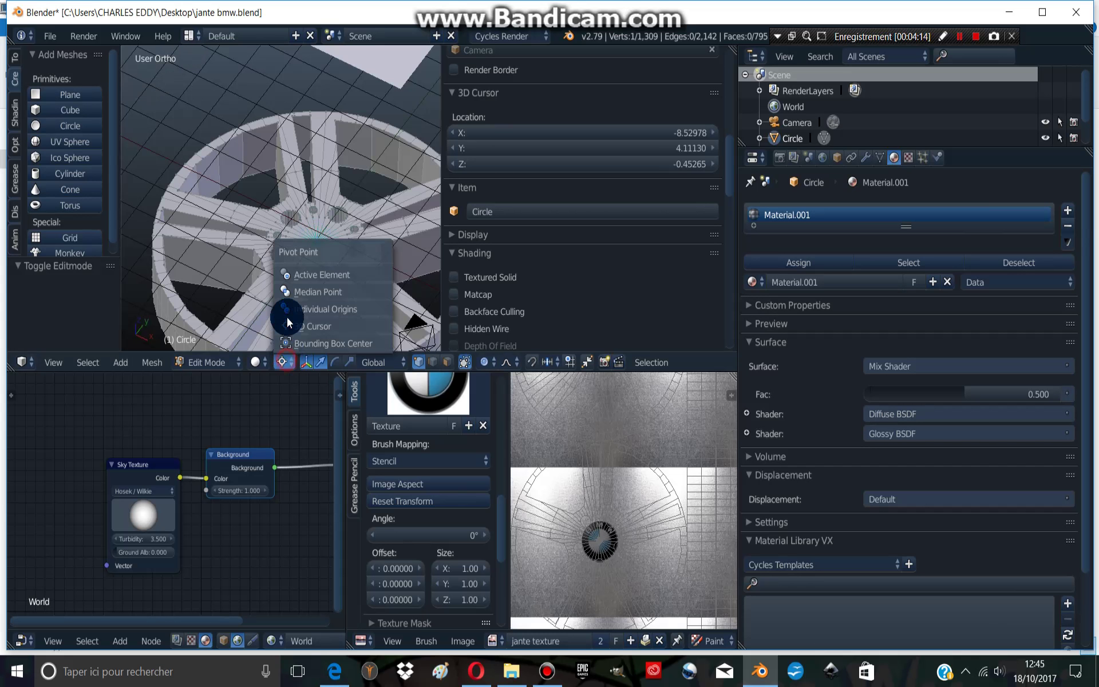
{"action": "left_click", "coordinate": [297, 293]}
{"action": "key", "text": "s"}
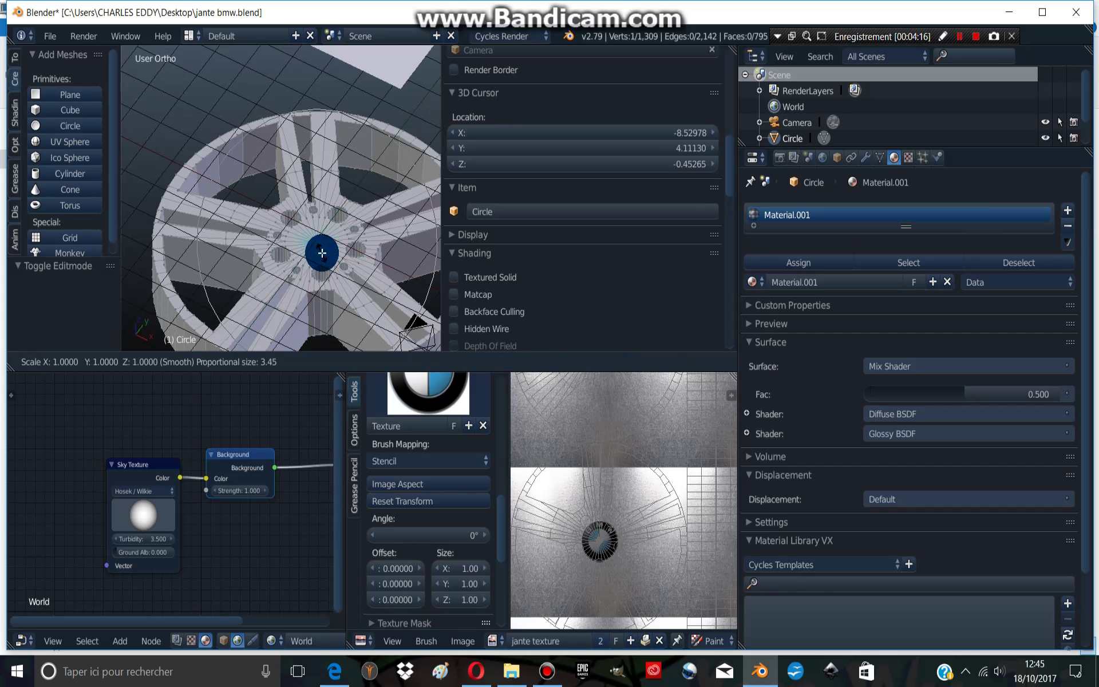
{"action": "left_click", "coordinate": [321, 256]}
{"action": "mouse_move", "coordinate": [322, 255]}
{"action": "middle_mouse_down"}
{"action": "mouse_move", "coordinate": [308, 202]}
{"action": "mouse_move", "coordinate": [319, 196]}
{"action": "mouse_move", "coordinate": [277, 189]}
{"action": "mouse_move", "coordinate": [297, 214]}
{"action": "mouse_move", "coordinate": [322, 211]}
{"action": "mouse_move", "coordinate": [318, 195]}
{"action": "middle_mouse_up"}
{"action": "left_click", "coordinate": [286, 227]}
{"action": "key", "text": "Tab"}
{"action": "key", "text": "Tab"}
- Raise the centre vertex, then lower it to -0.507 with soft falloff
{"action": "key", "text": "g"}
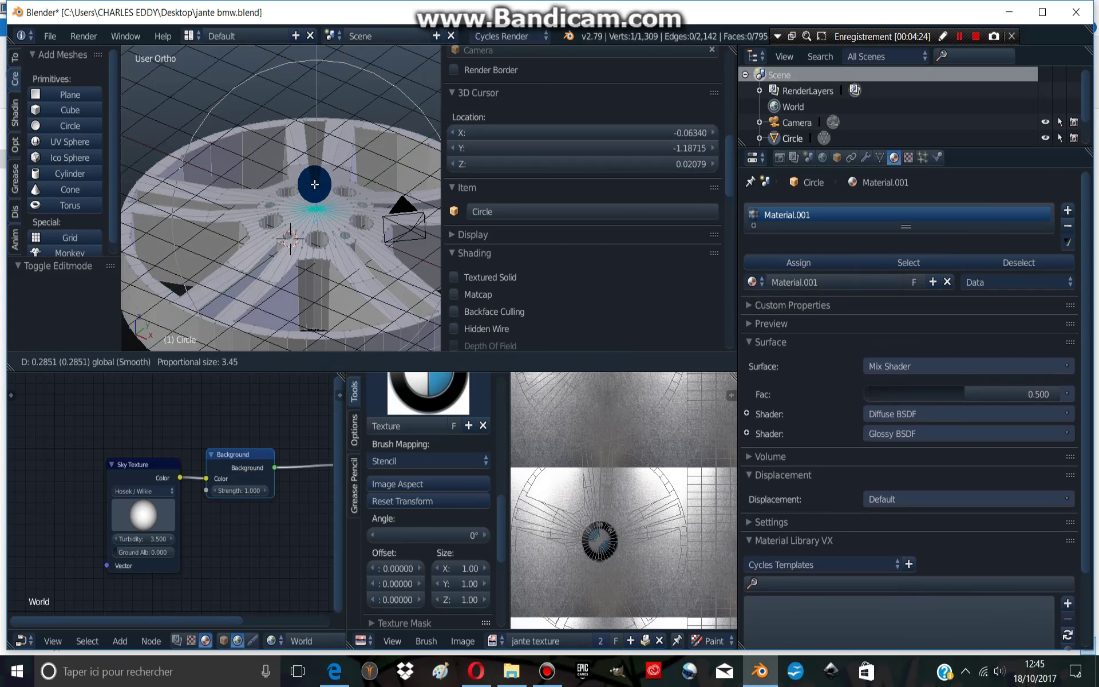
{"action": "left_click", "coordinate": [315, 188]}
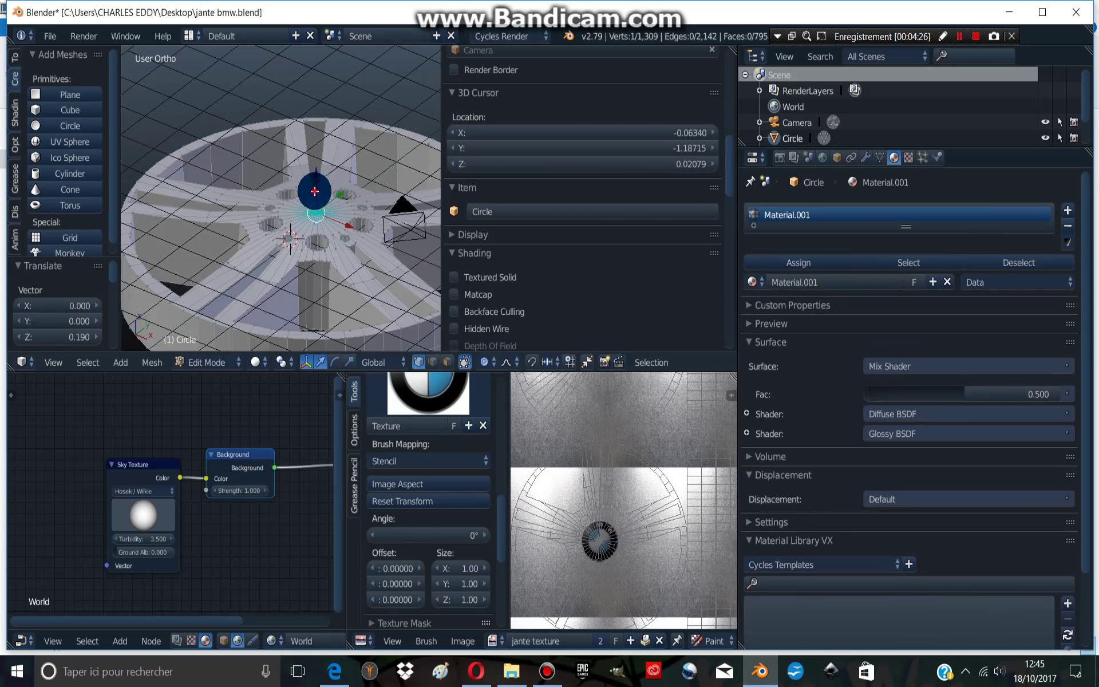
{"action": "key", "text": "g"}
{"action": "left_click", "coordinate": [313, 212]}
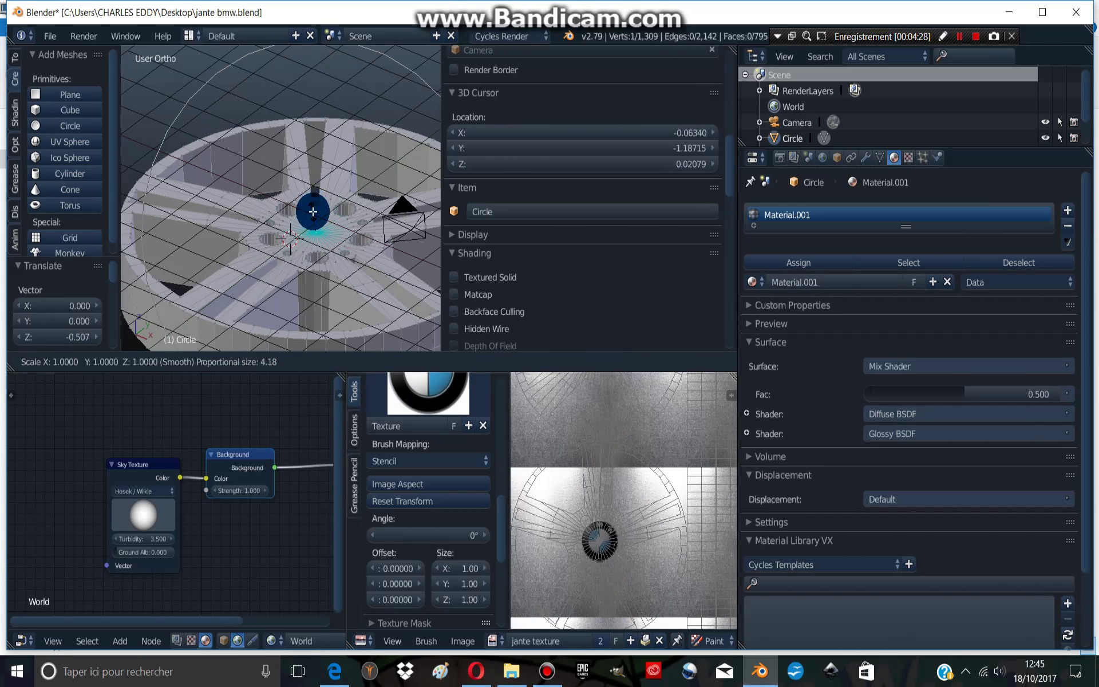
{"action": "key", "text": "KP_1"}
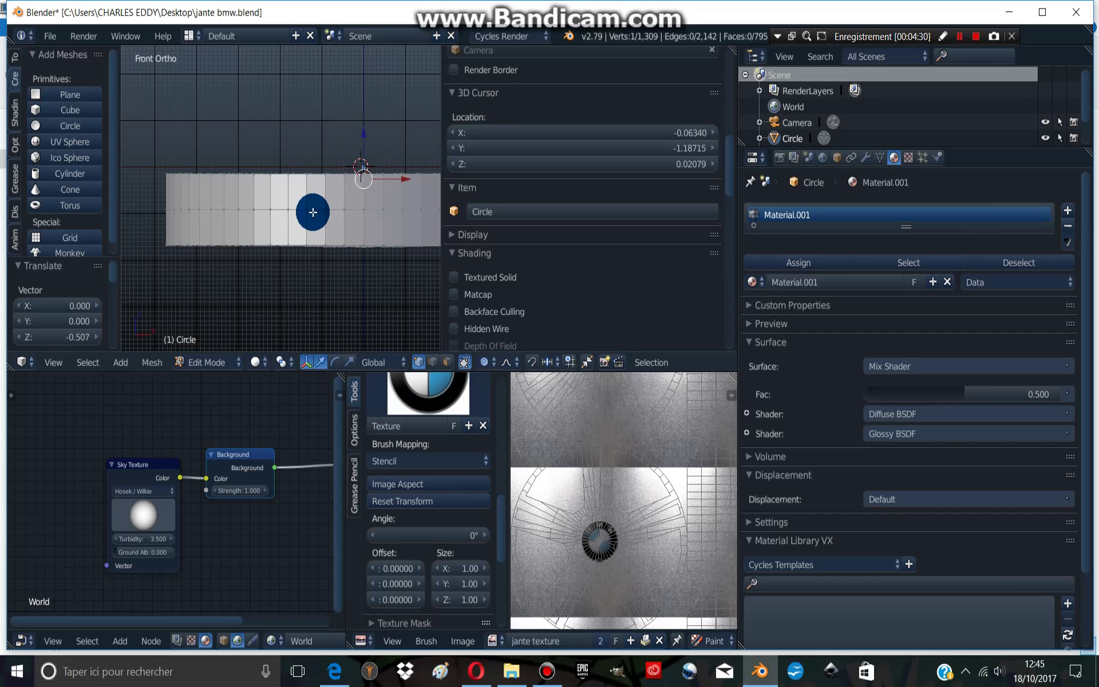
{"action": "scroll", "coordinate": [313, 212], "scroll_direction": "down", "scroll_amount": 2}
{"action": "scroll", "coordinate": [368, 191], "scroll_direction": "down", "scroll_amount": 2}
- Move the centre vertex 0.238 along Z proportionally and return to Object Mode
{"action": "key", "text": "g"}
{"action": "key", "text": "z"}
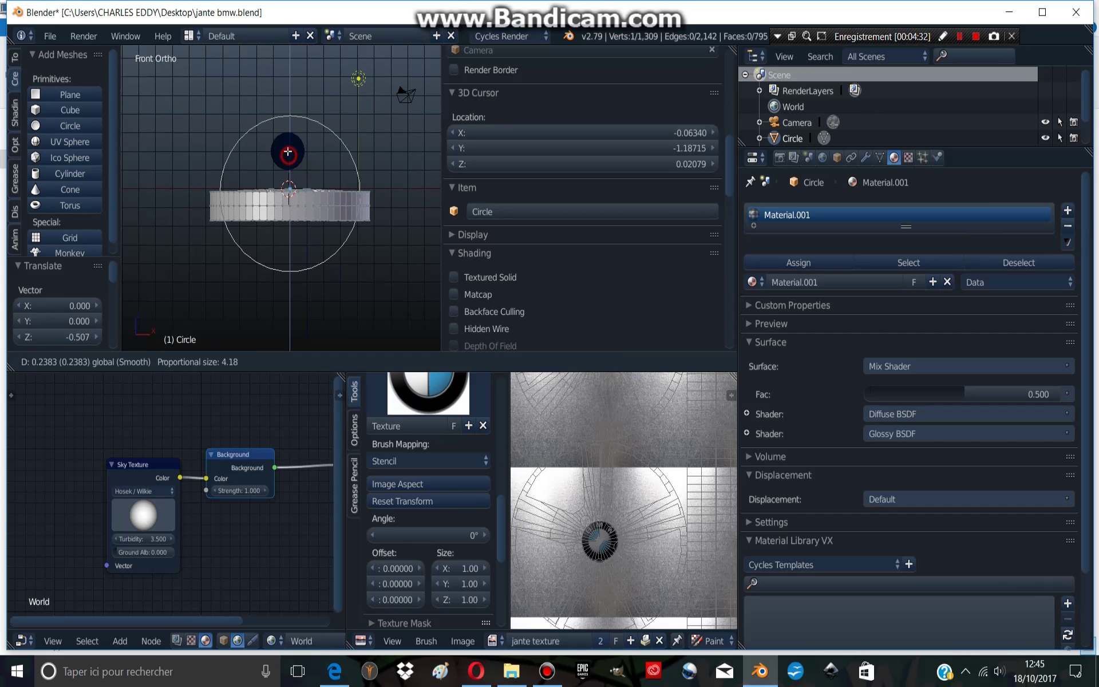
{"action": "left_click", "coordinate": [297, 171]}
{"action": "scroll", "coordinate": [303, 189], "scroll_direction": "up", "scroll_amount": 2}
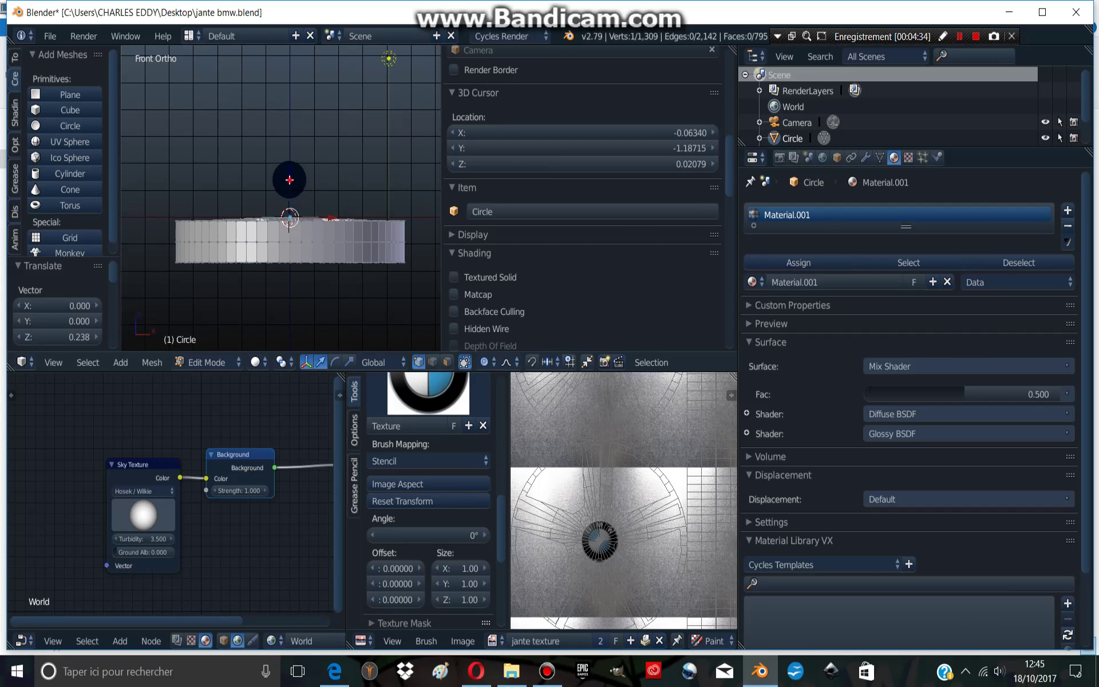
{"action": "key", "text": "Tab"}
{"action": "middle_click_drag", "start_coordinate": [290, 181], "coordinate": [297, 289]}
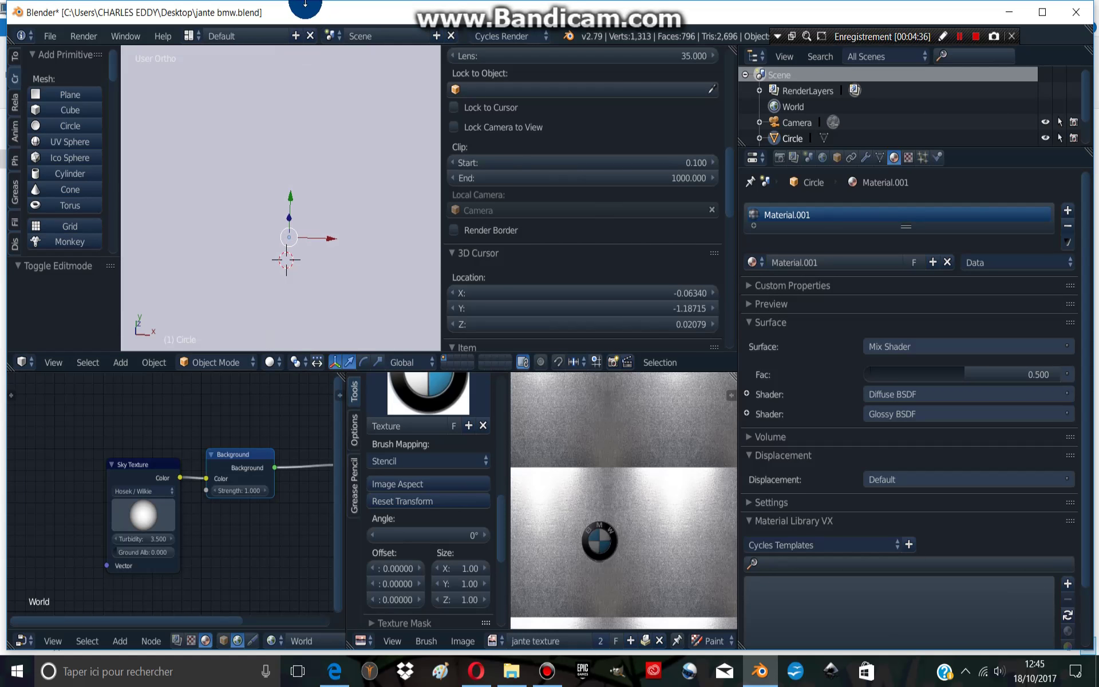
- Stand the wheel upright with a 90° X rotation
{"action": "middle_click_drag", "start_coordinate": [281, 125], "coordinate": [326, 196]}
{"action": "key", "text": "Tab"}
{"action": "key", "text": "Tab"}
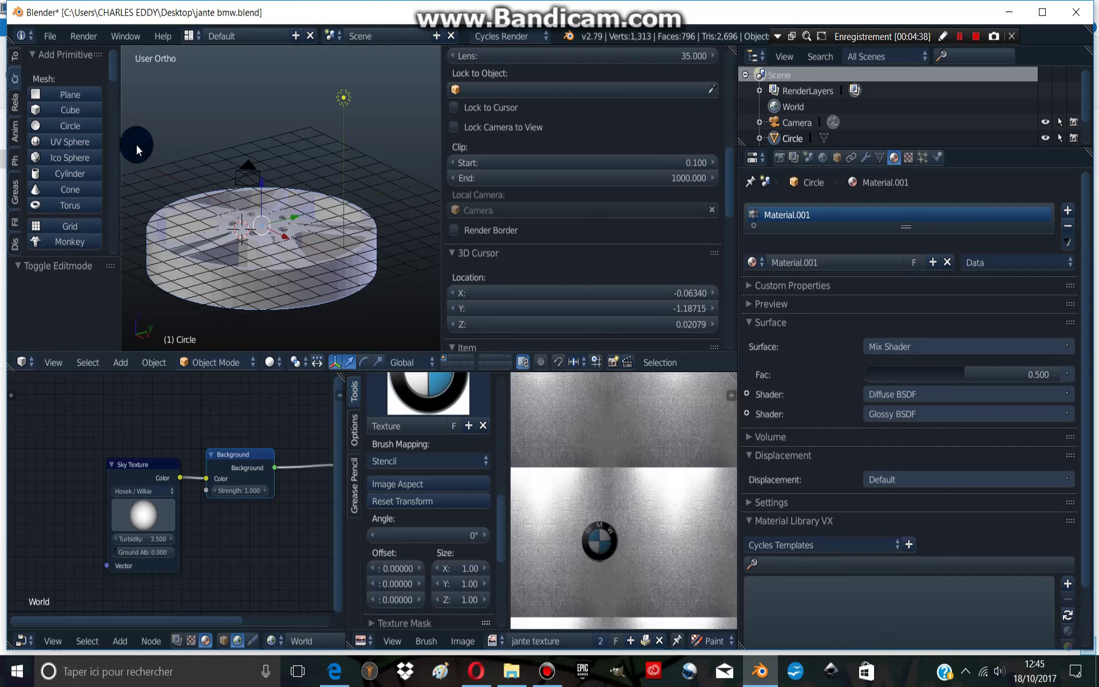
{"action": "left_click", "coordinate": [60, 42]}
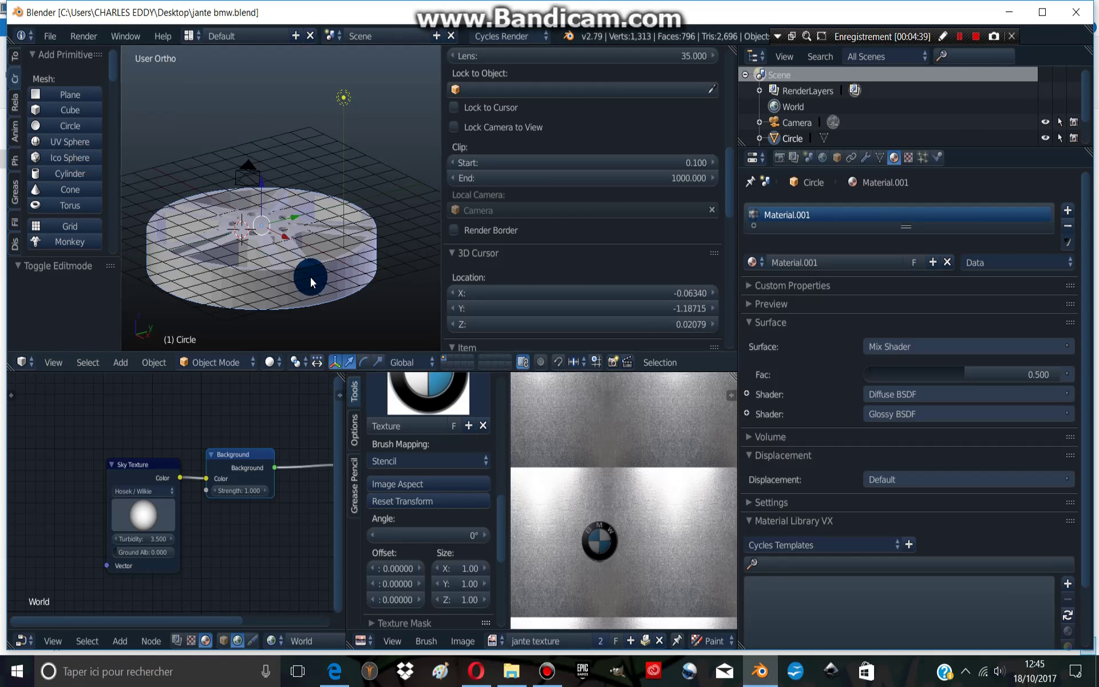
{"action": "key", "text": "KP_3"}
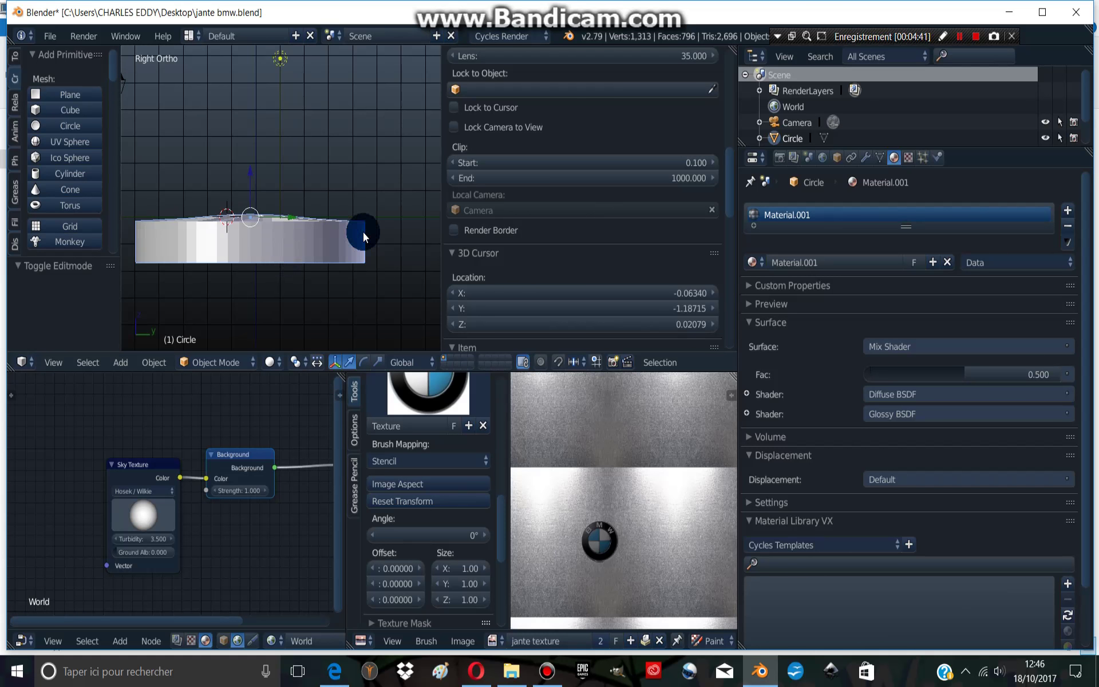
{"action": "scroll", "coordinate": [575, 121], "scroll_direction": "up", "scroll_amount": 6}
{"action": "scroll", "coordinate": [574, 122], "scroll_direction": "up", "scroll_amount": 5}
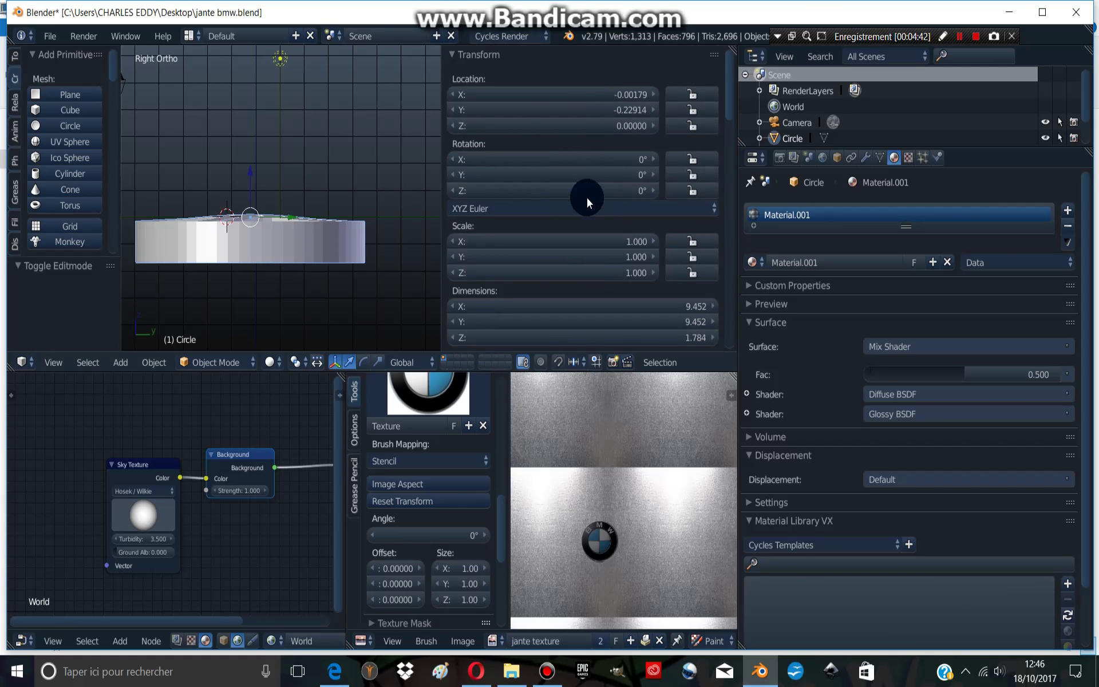
{"action": "left_click", "coordinate": [566, 163]}
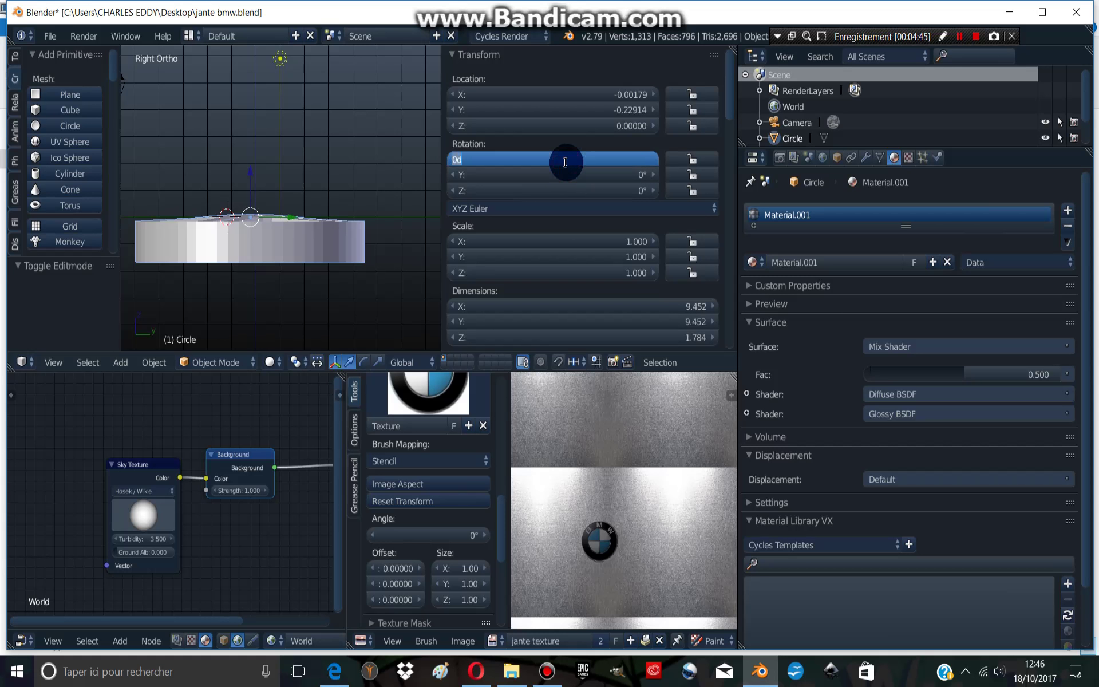
{"action": "type", "text": "90"}
{"action": "key", "text": "Return"}
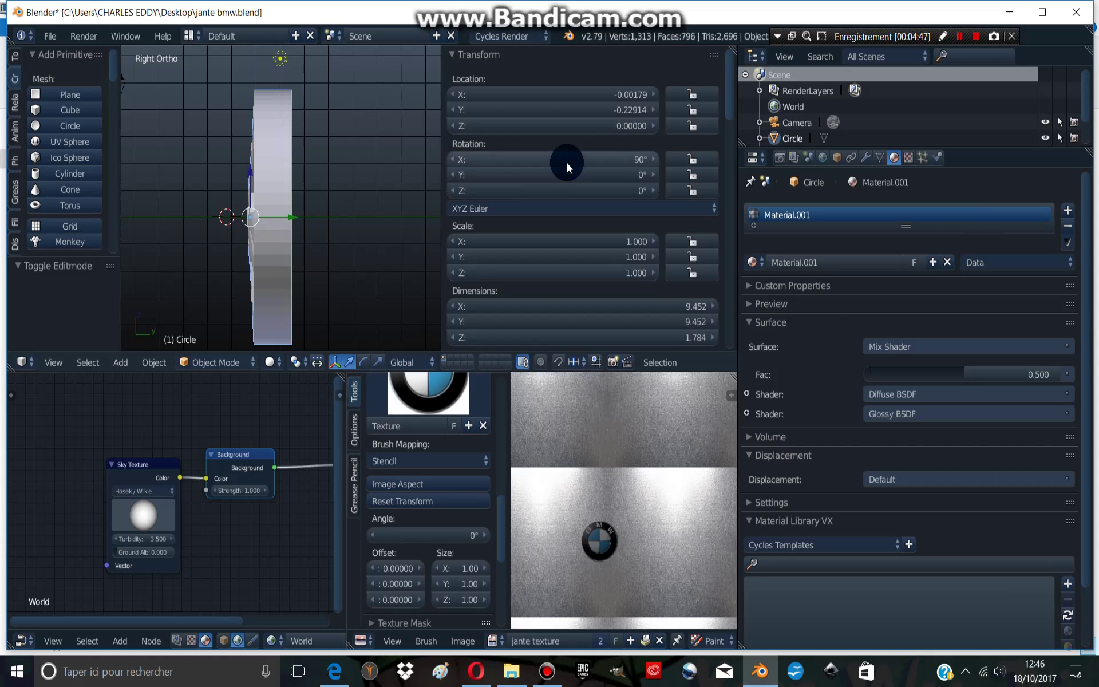
- Delete the lamp and scale the wheel down to about half size
{"action": "mouse_move", "coordinate": [171, 174]}
{"action": "middle_mouse_down"}
{"action": "mouse_move", "coordinate": [307, 192]}
{"action": "mouse_move", "coordinate": [359, 126]}
{"action": "middle_mouse_up"}
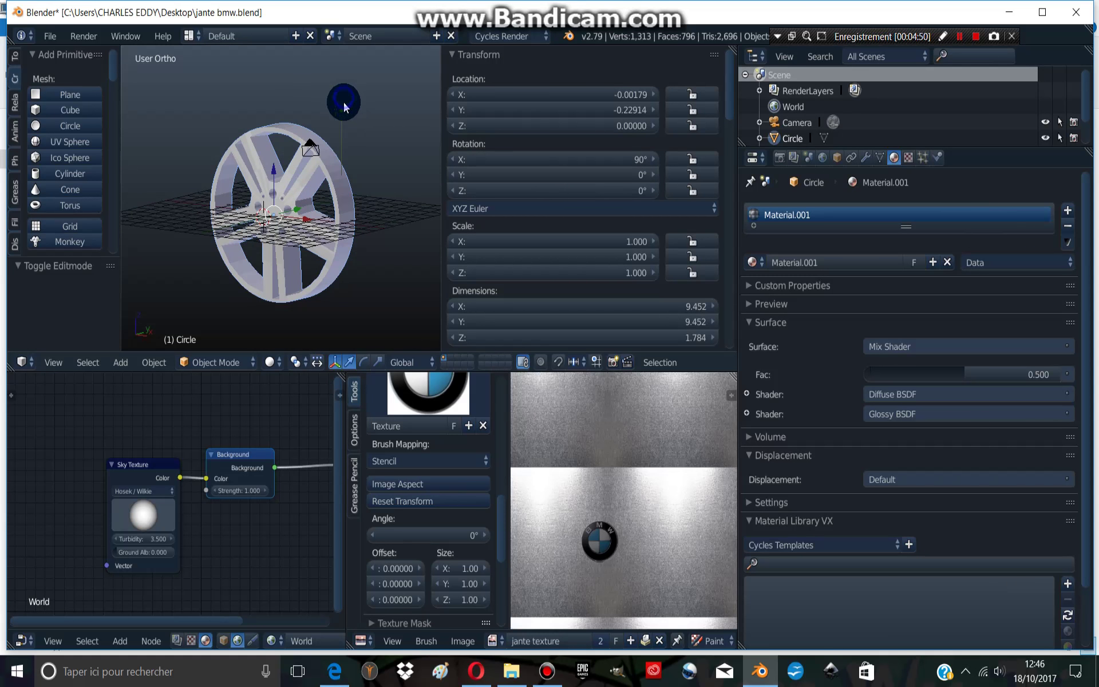
{"action": "right_click", "coordinate": [344, 107], "text": "alt"}
{"action": "left_click", "coordinate": [342, 118]}
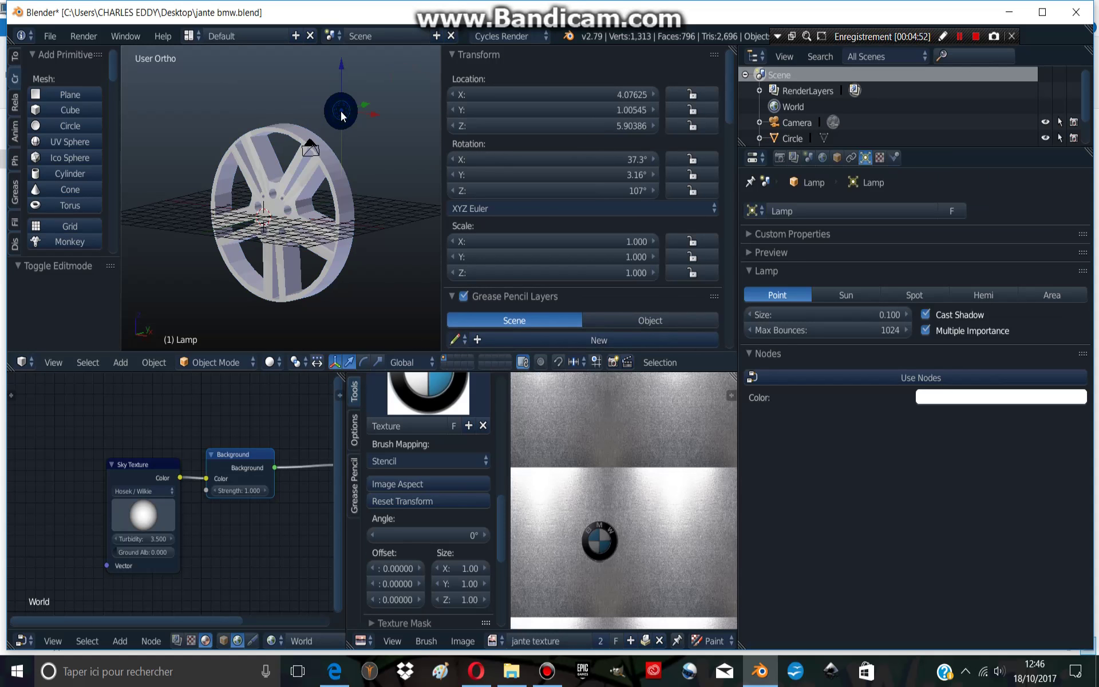
{"action": "key", "text": "Delete"}
{"action": "right_click", "coordinate": [352, 195]}
{"action": "key", "text": "s"}
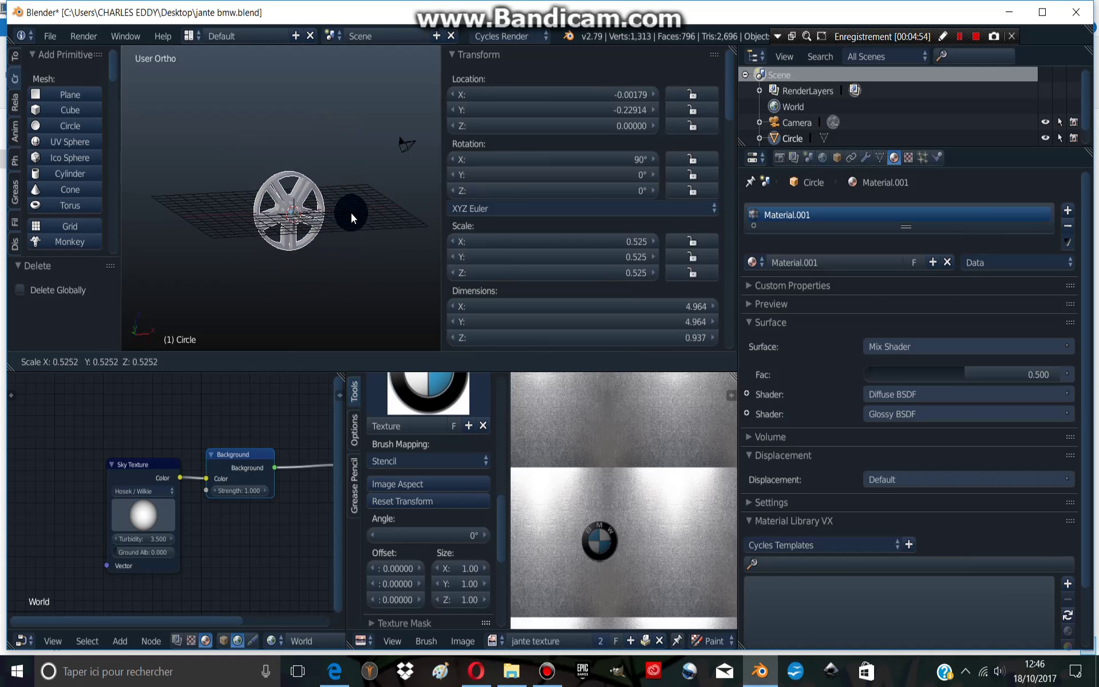
{"action": "left_click", "coordinate": [351, 213]}
{"action": "middle_click_drag", "start_coordinate": [267, 237], "coordinate": [334, 242]}
- Duplicate the wheel and spread the pair left and right along X
{"action": "key", "text": "shift+d"}
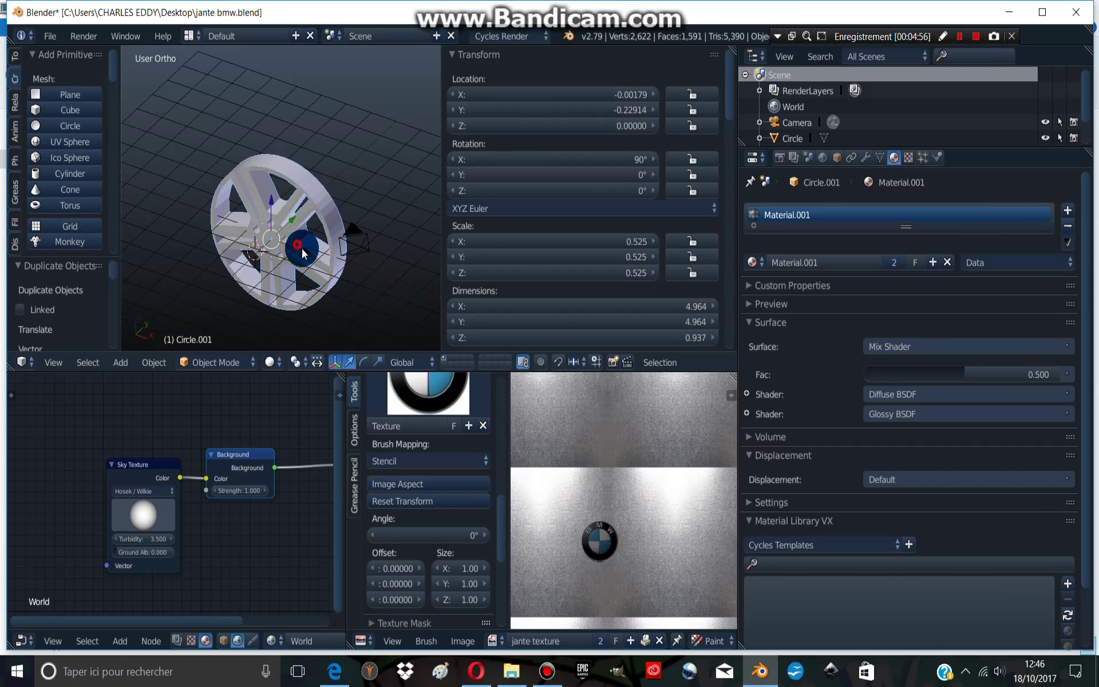
{"action": "left_click", "coordinate": [358, 255]}
{"action": "scroll", "coordinate": [321, 241], "scroll_direction": "down", "scroll_amount": 1}
{"action": "right_click", "coordinate": [282, 231]}
{"action": "key", "text": "g"}
{"action": "key", "text": "x"}
{"action": "left_click", "coordinate": [247, 212]}
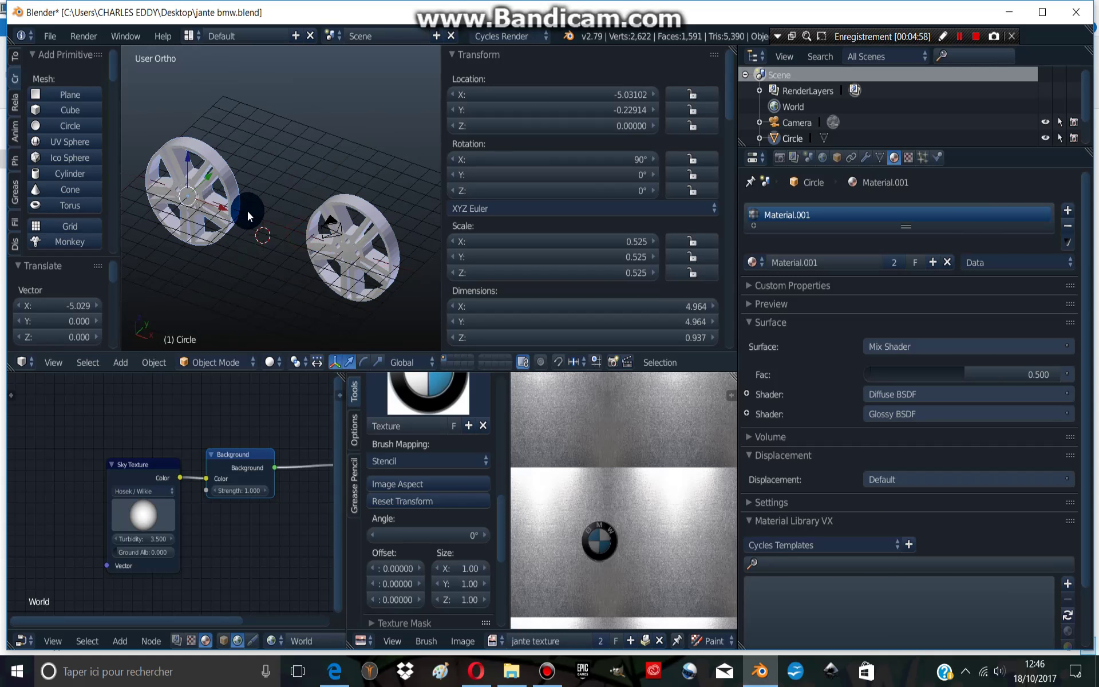
- Copy both wheels into a second row behind them along Y
{"action": "right_click", "coordinate": [325, 236], "text": "shift"}
{"action": "key", "text": "shift+d"}
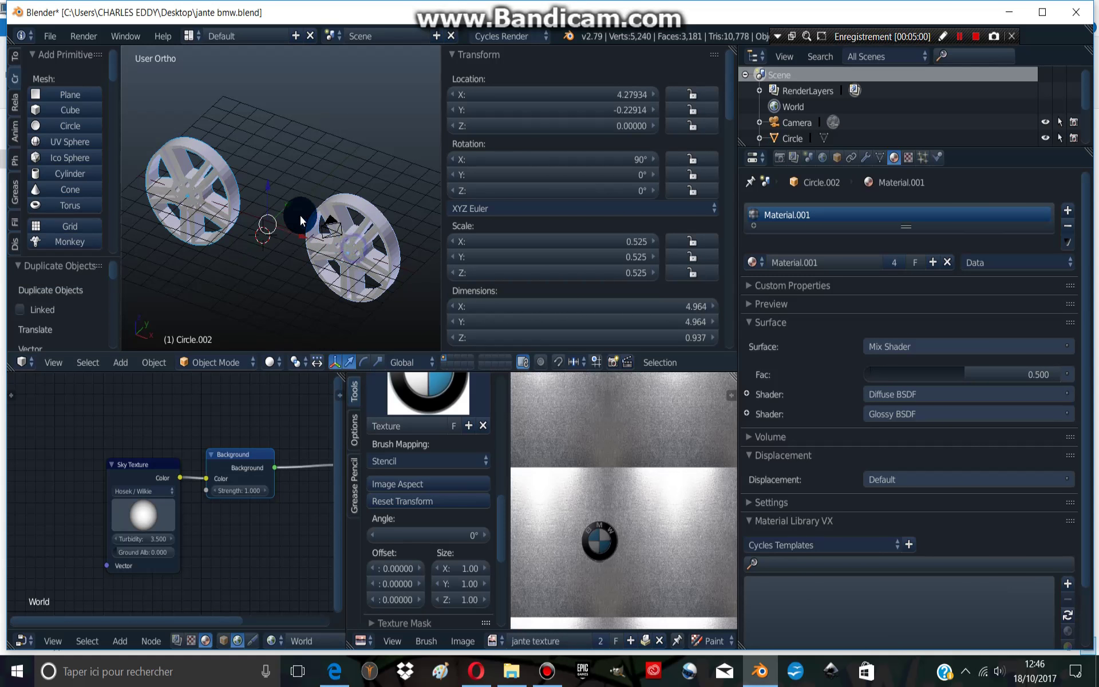
{"action": "right_click", "coordinate": [300, 215]}
{"action": "key", "text": "g"}
{"action": "key", "text": "y"}
{"action": "left_click", "coordinate": [386, 101]}
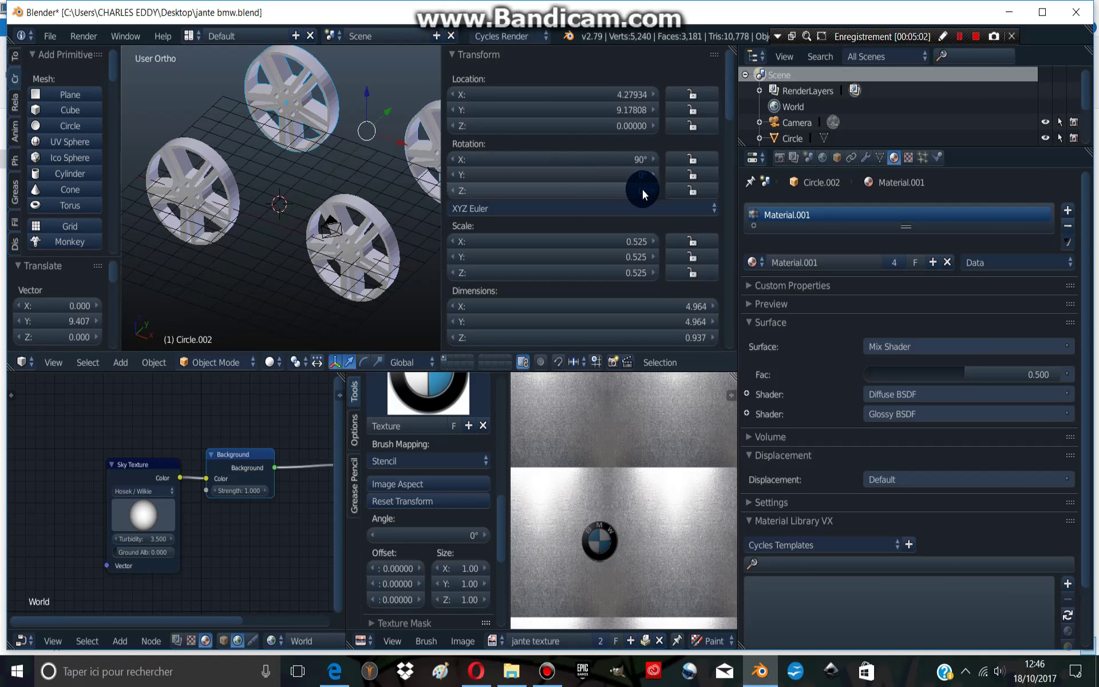
- Rotate both copied wheels 180° on Z
{"action": "left_click", "coordinate": [601, 187]}
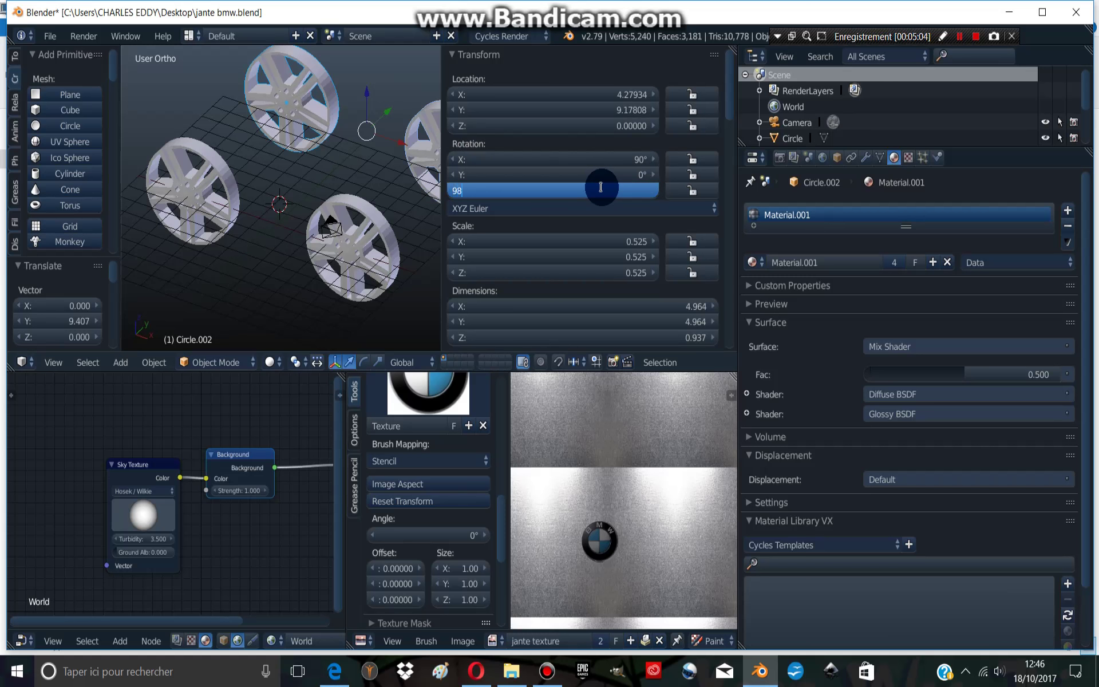
{"action": "type", "text": "0"}
{"action": "key", "text": "Return"}
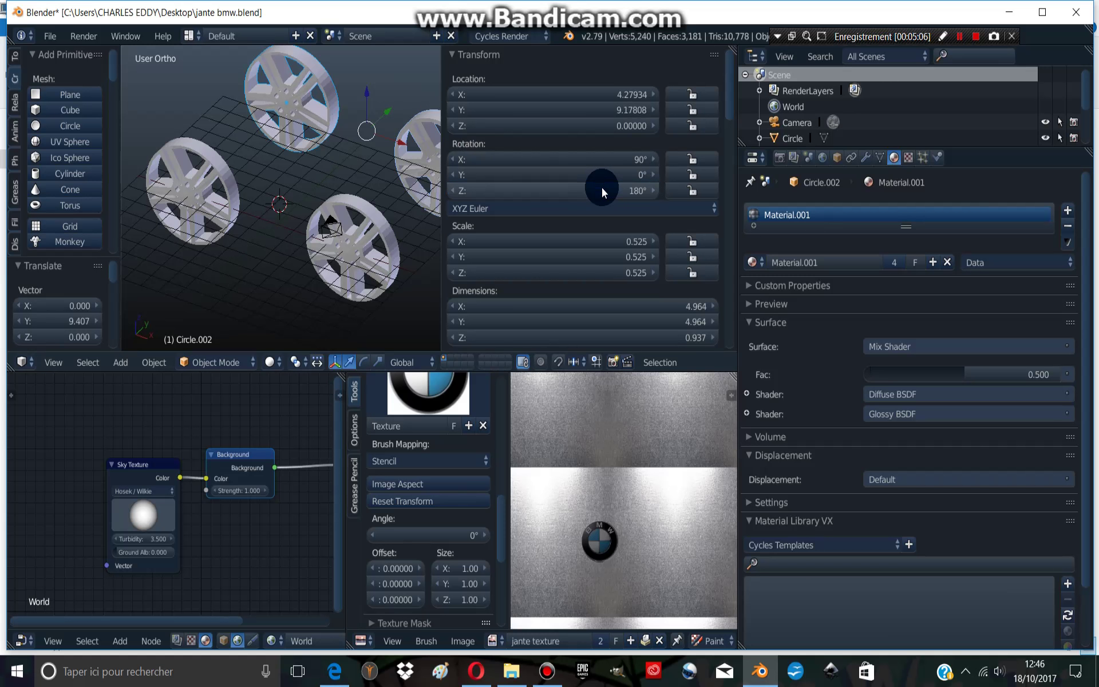
{"action": "middle_click_drag", "start_coordinate": [307, 190], "coordinate": [214, 138]}
{"action": "right_click", "coordinate": [215, 138]}
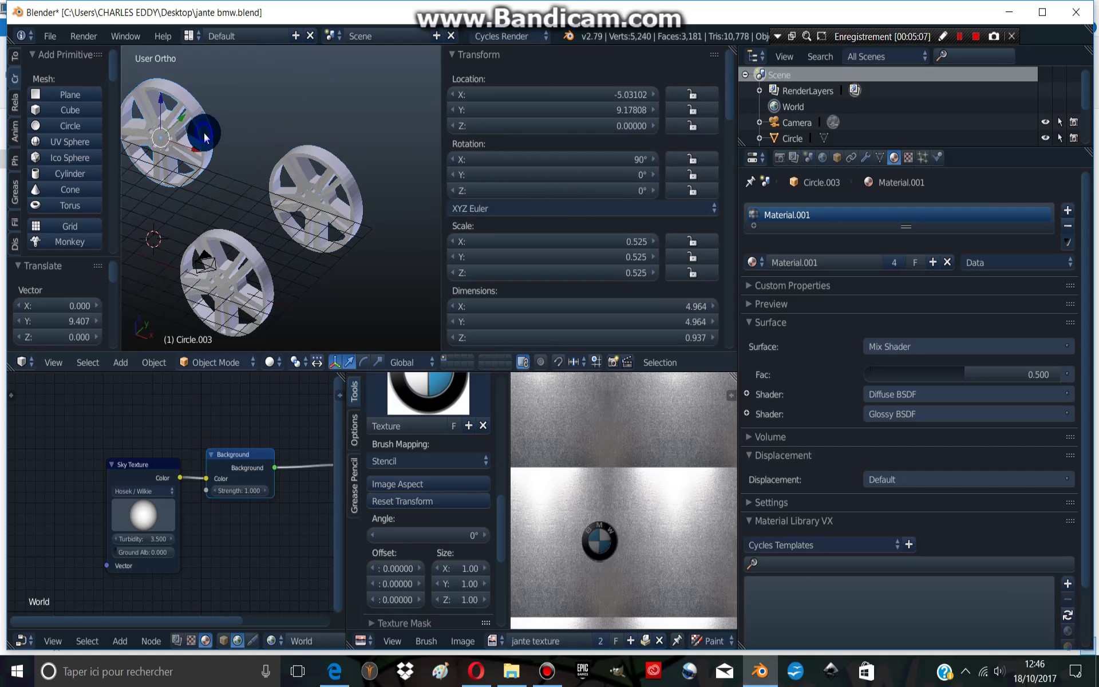
{"action": "left_click", "coordinate": [608, 187]}
{"action": "type", "text": "180"}
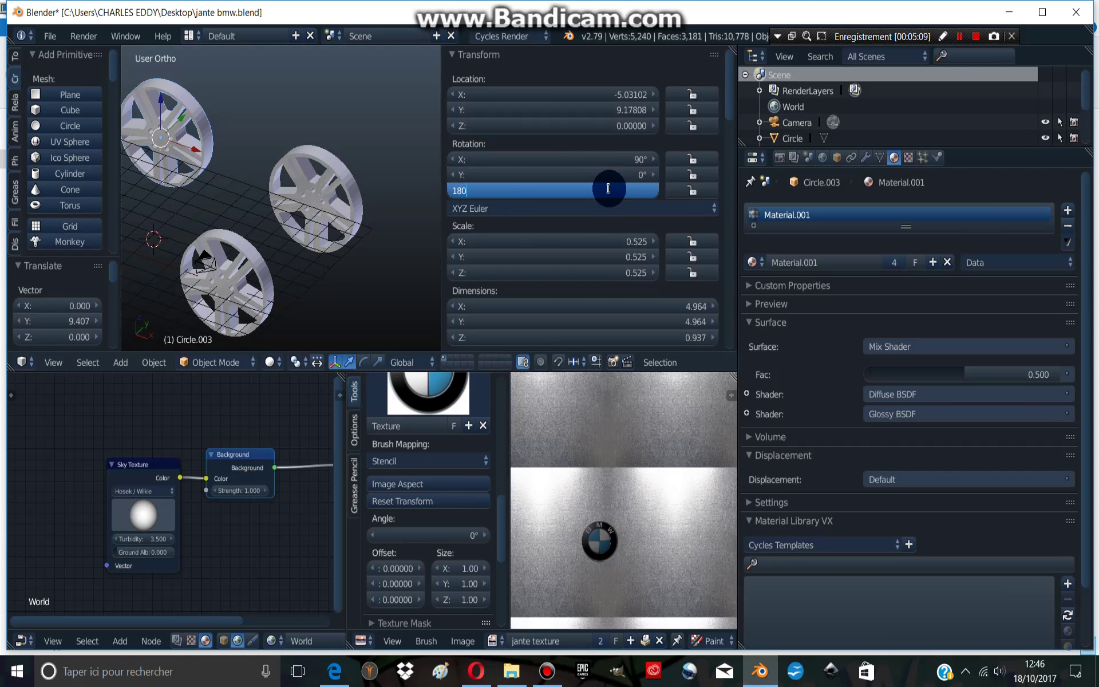
{"action": "key", "text": "Return"}
{"action": "scroll", "coordinate": [310, 209], "scroll_direction": "down", "scroll_amount": 3}
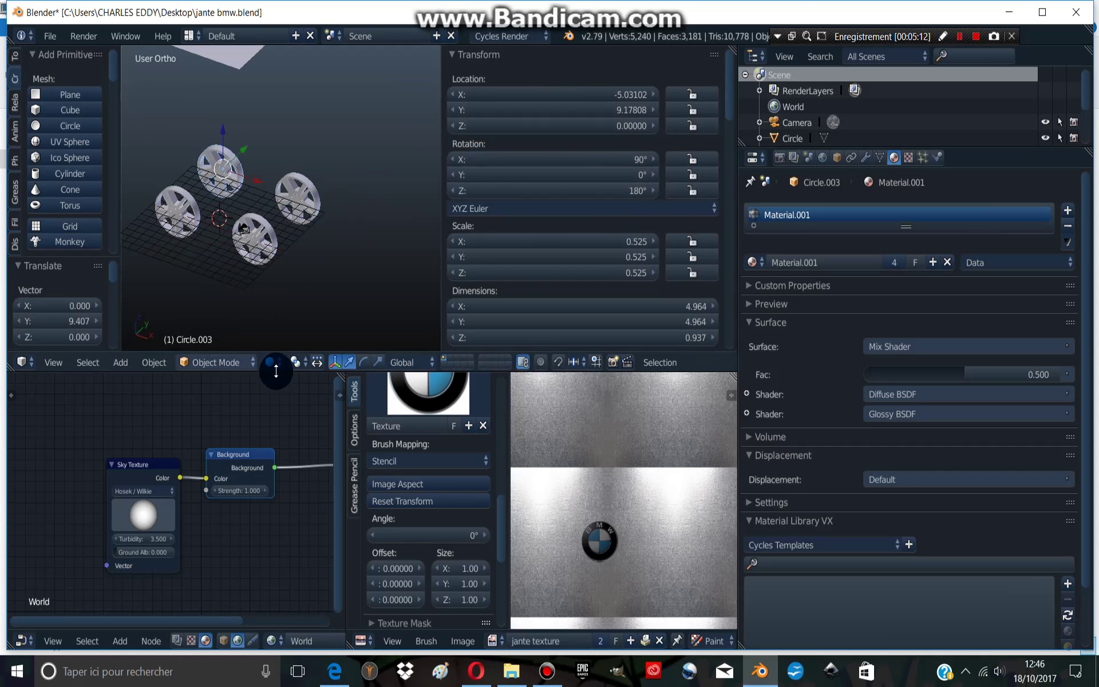
- Apply Smooth shading to the front, left, back and right wheels
{"action": "right_click", "coordinate": [238, 245]}
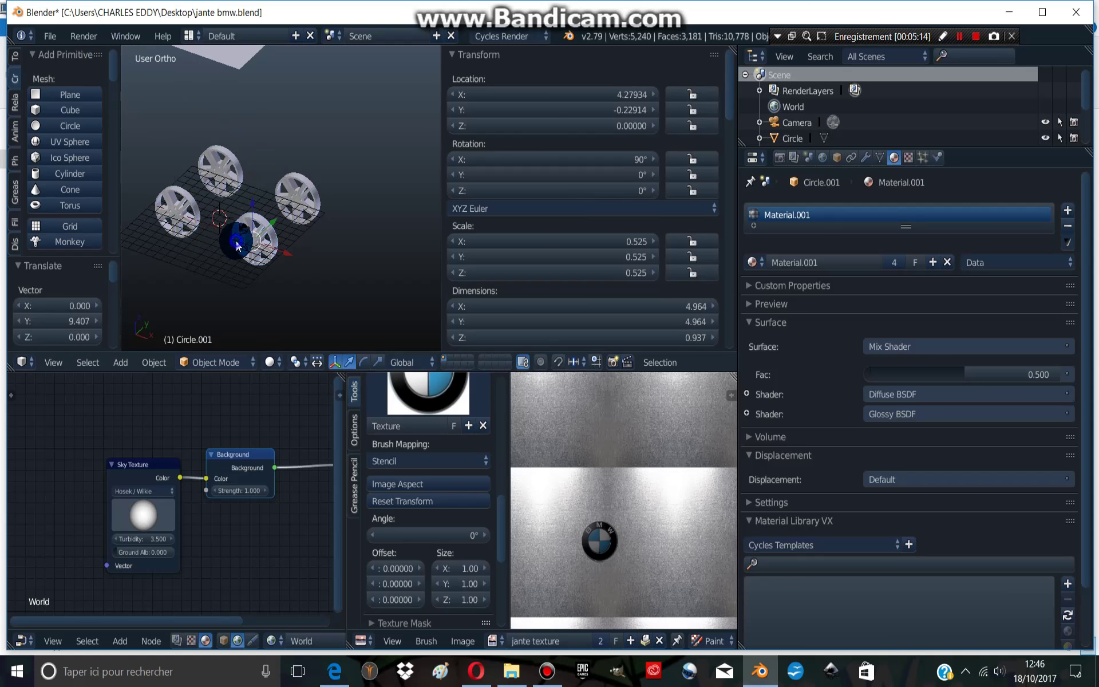
{"action": "left_click", "coordinate": [15, 56]}
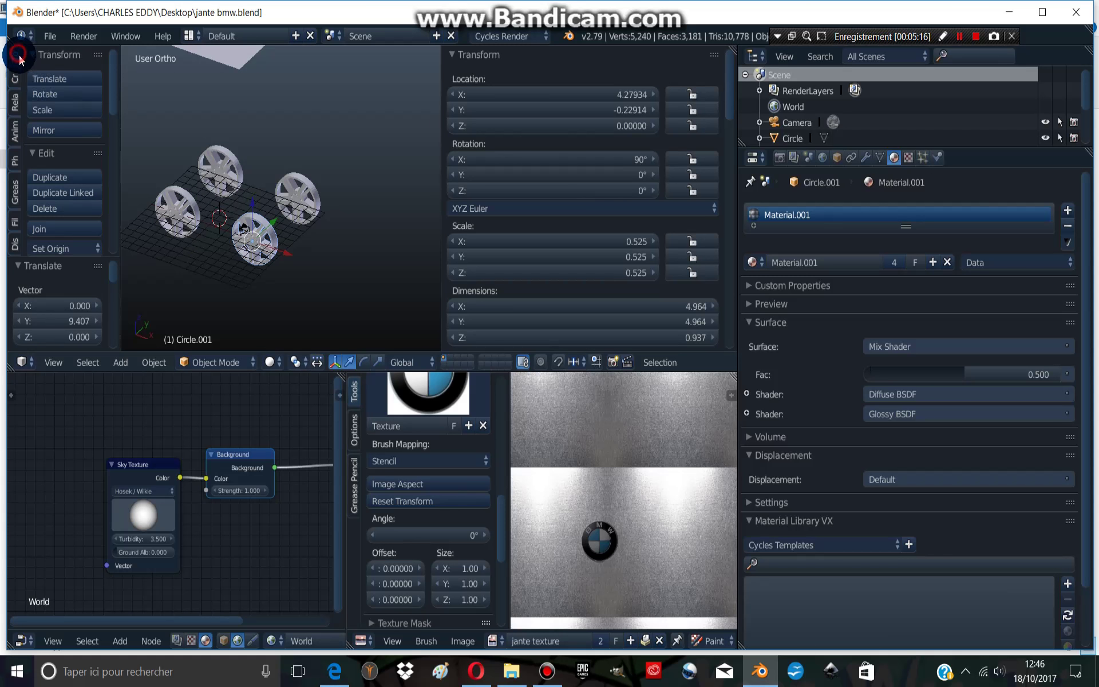
{"action": "left_click", "coordinate": [50, 182]}
{"action": "scroll", "coordinate": [218, 188], "scroll_direction": "up", "scroll_amount": 2}
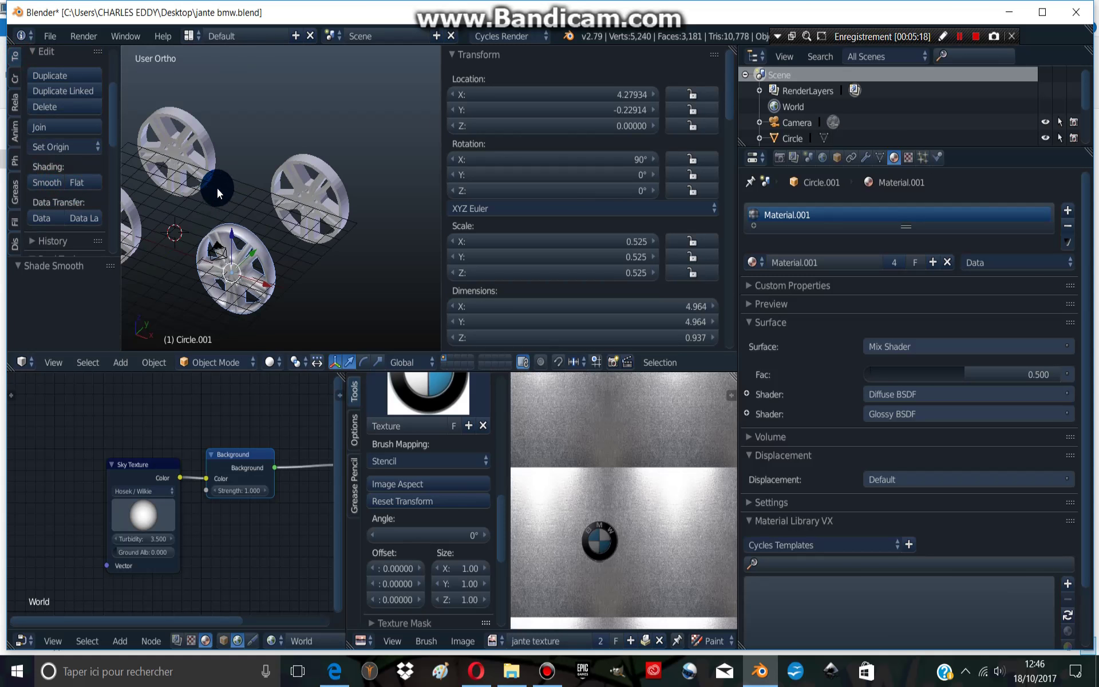
{"action": "scroll", "coordinate": [212, 194], "scroll_direction": "up", "scroll_amount": 1}
{"action": "right_click", "coordinate": [195, 206]}
{"action": "left_click", "coordinate": [49, 183]}
{"action": "right_click", "coordinate": [226, 156]}
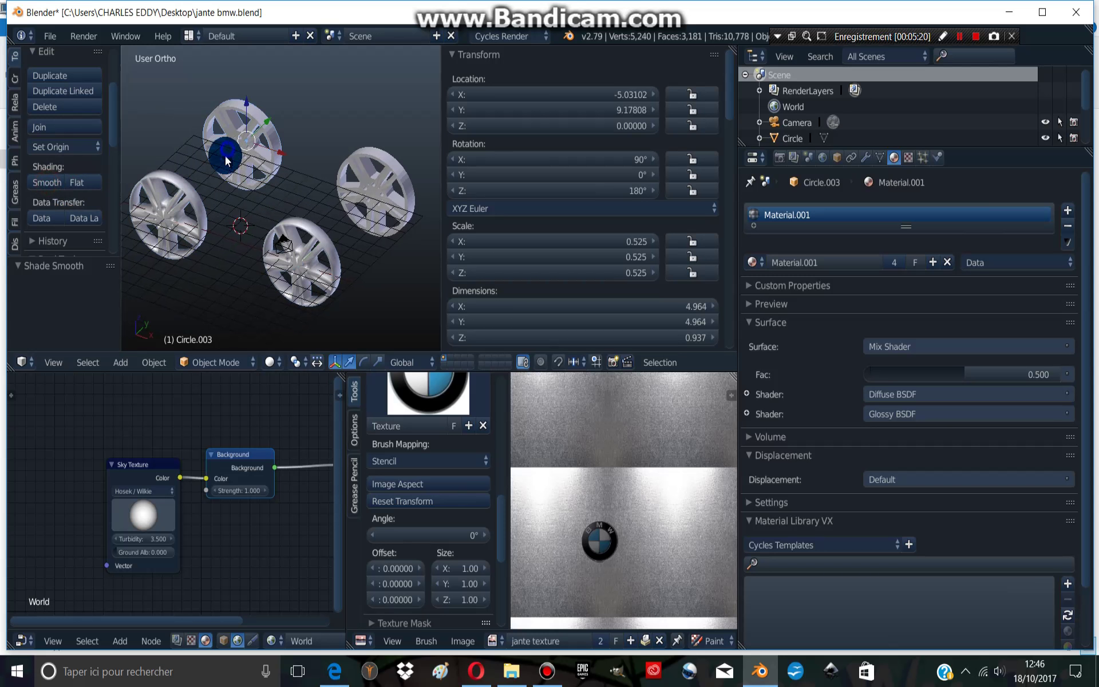
{"action": "left_click", "coordinate": [45, 181]}
{"action": "right_click", "coordinate": [352, 195]}
{"action": "left_click", "coordinate": [51, 181]}
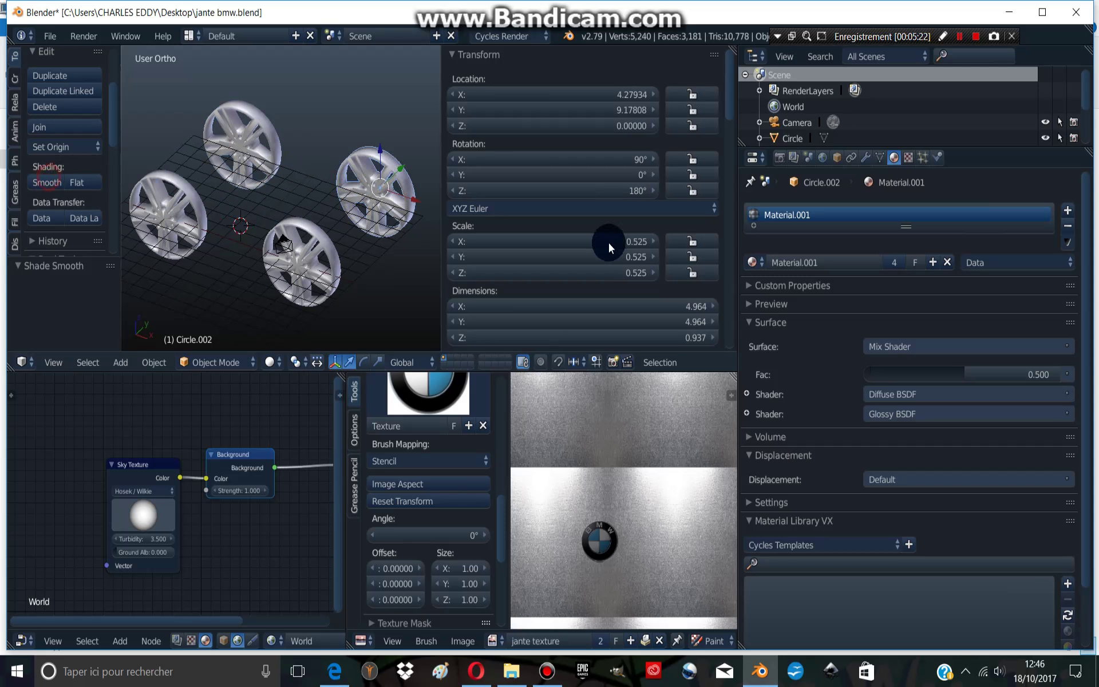
{"action": "right_click", "coordinate": [295, 261]}
- Add an Edge Split modifier to the first two wheels
{"action": "left_click", "coordinate": [866, 158]}
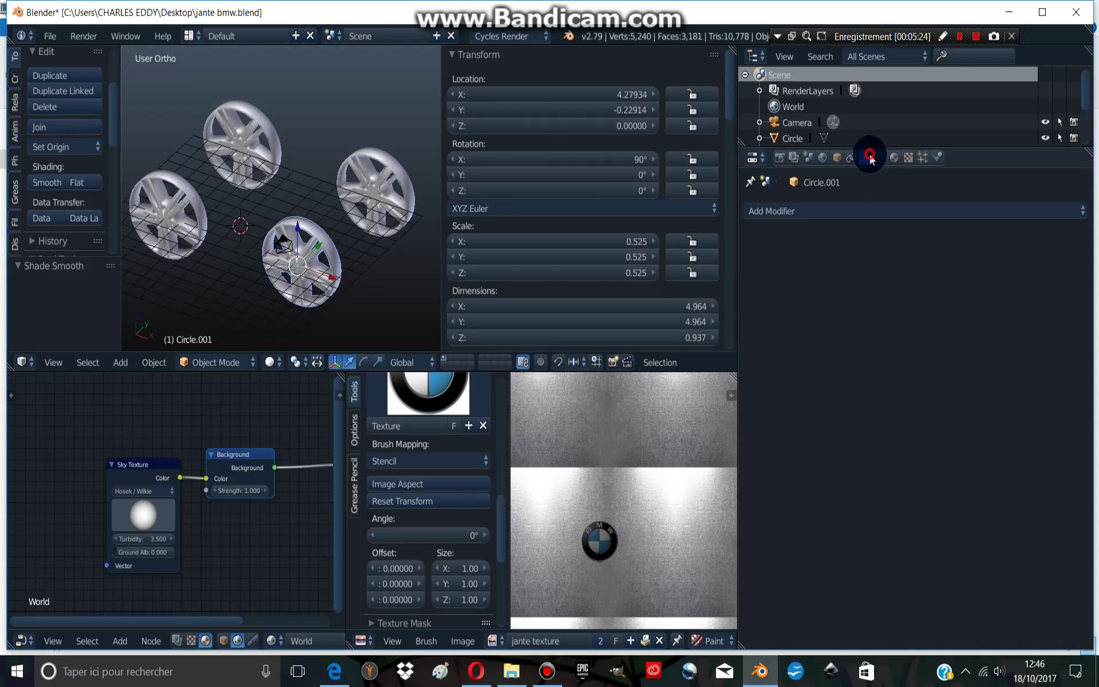
{"action": "left_click", "coordinate": [863, 210]}
{"action": "left_click", "coordinate": [792, 209]}
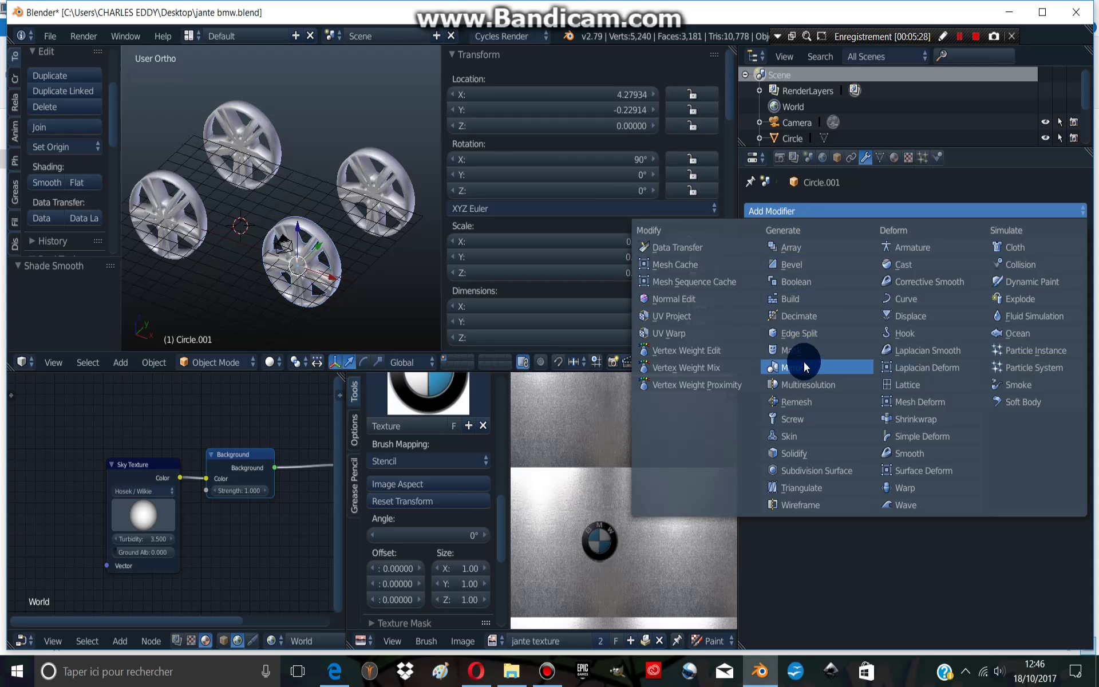
{"action": "left_click", "coordinate": [806, 334]}
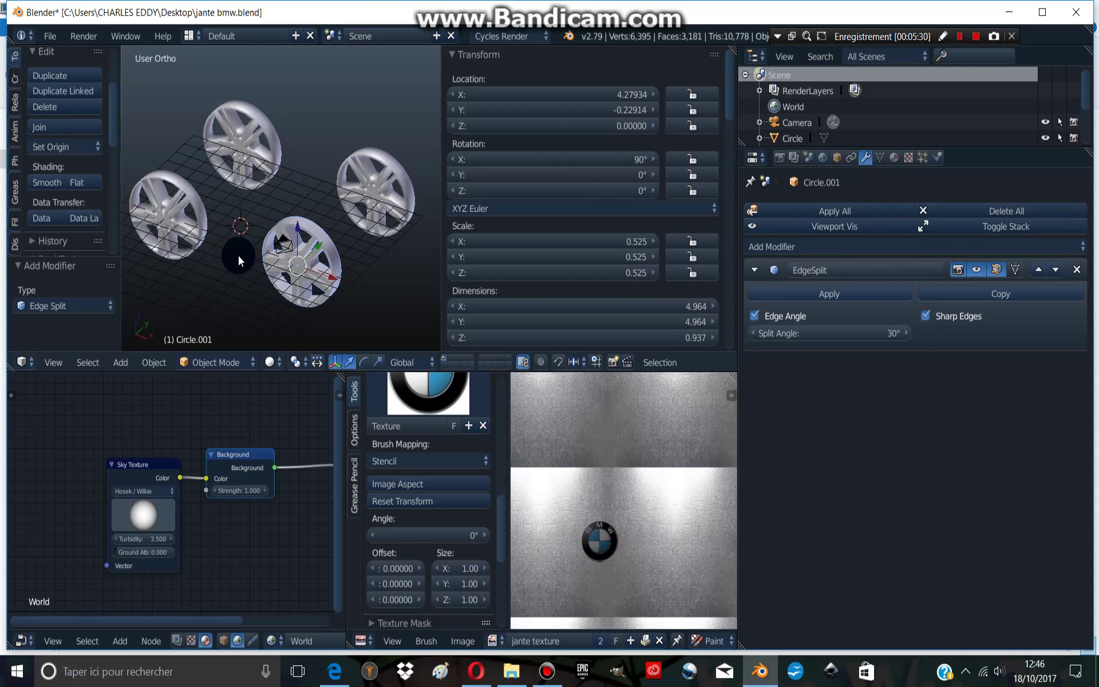
{"action": "scroll", "coordinate": [246, 247], "scroll_direction": "up", "scroll_amount": 2}
{"action": "right_click", "coordinate": [274, 223]}
{"action": "left_click", "coordinate": [763, 212]}
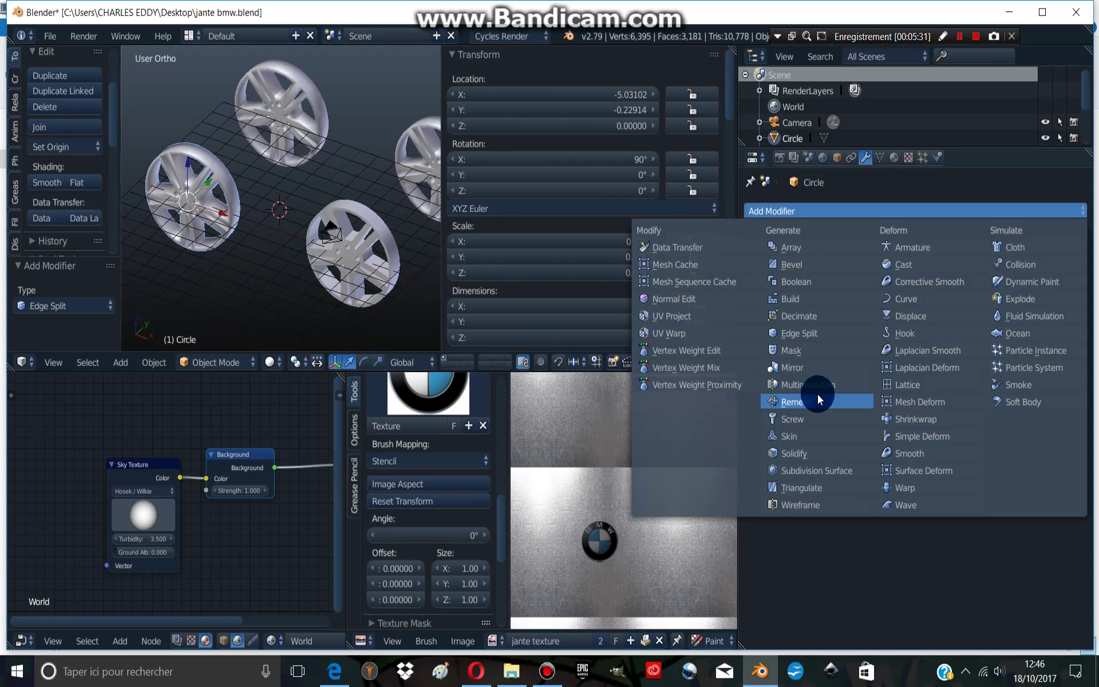
{"action": "left_click", "coordinate": [804, 334]}
- Add Edge Split modifiers to the back and right wheels
{"action": "right_click", "coordinate": [252, 105]}
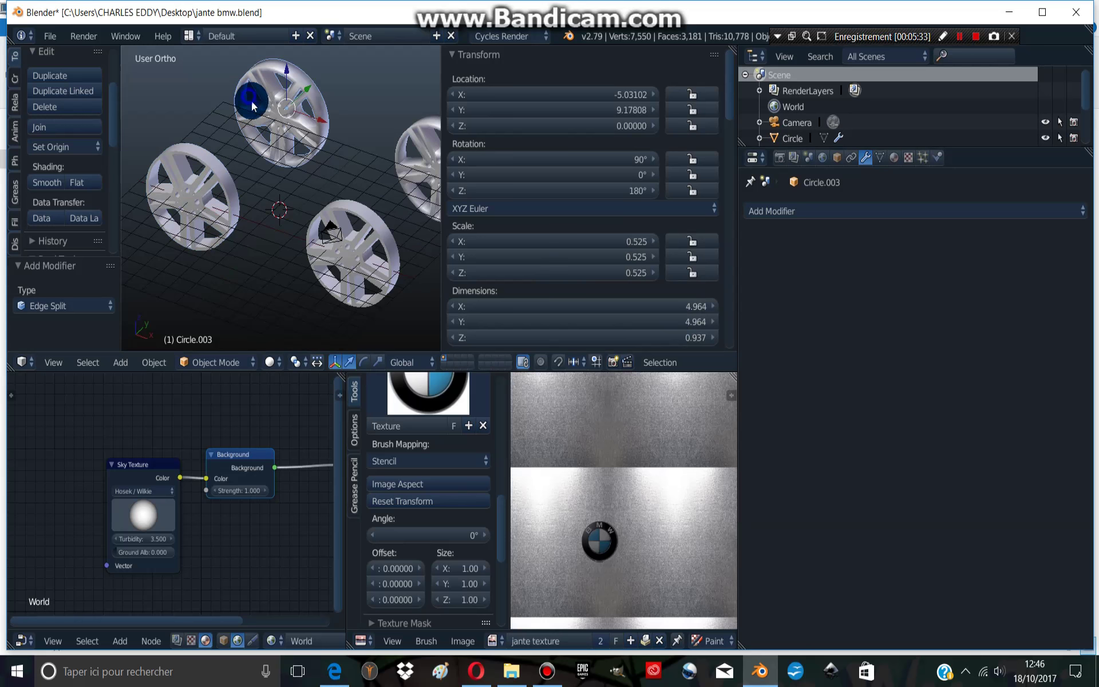
{"action": "left_click", "coordinate": [786, 212]}
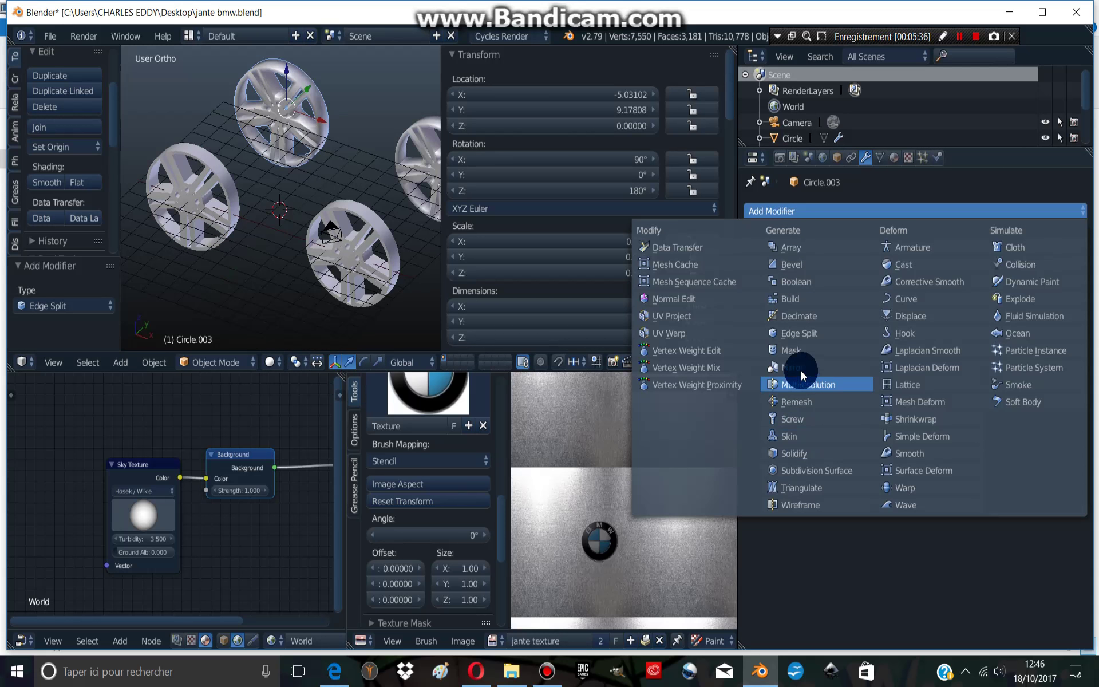
{"action": "left_click", "coordinate": [799, 336]}
{"action": "middle_click_drag", "start_coordinate": [411, 227], "coordinate": [336, 257], "text": "shift"}
{"action": "right_click", "coordinate": [361, 220]}
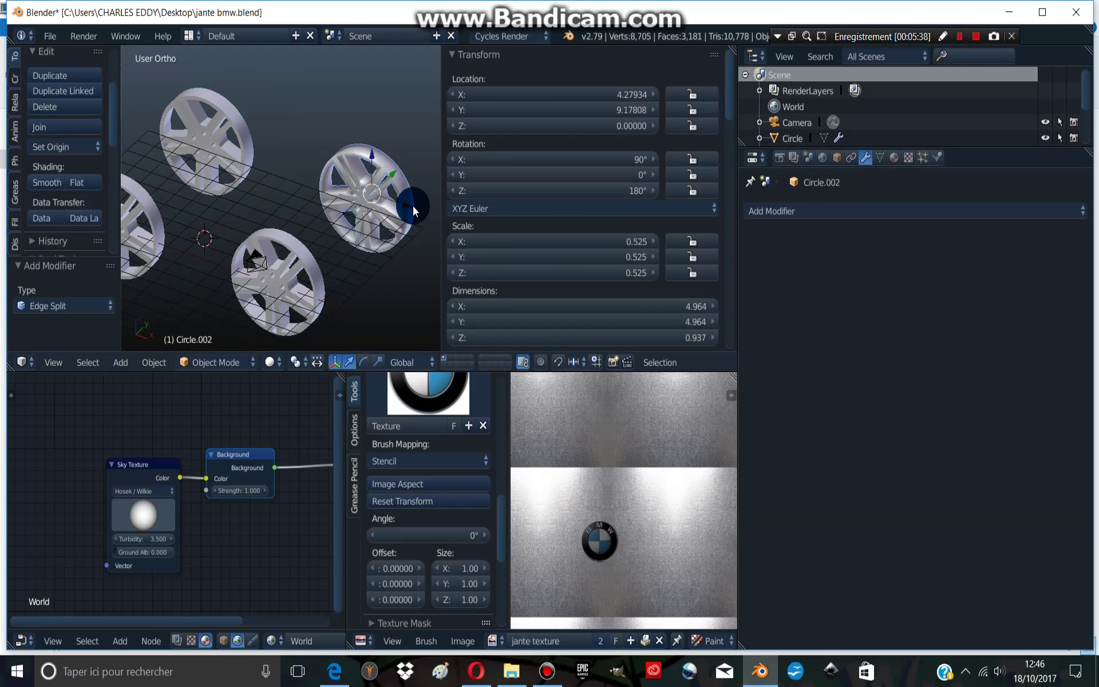
{"action": "left_click", "coordinate": [814, 215]}
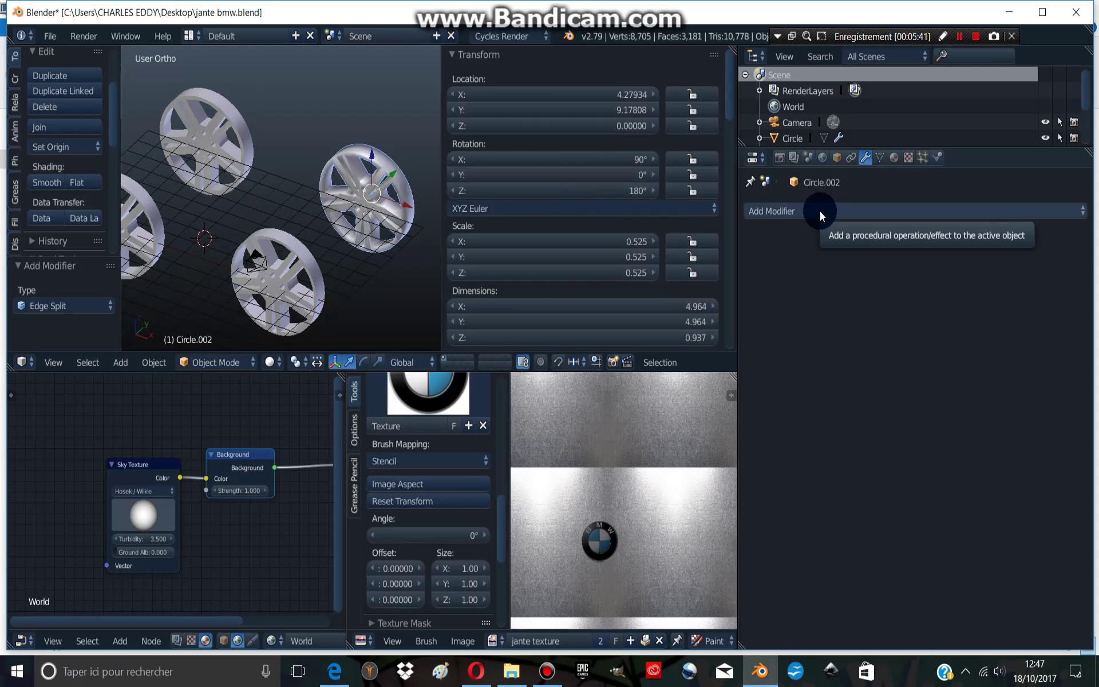
{"action": "left_click", "coordinate": [820, 211]}
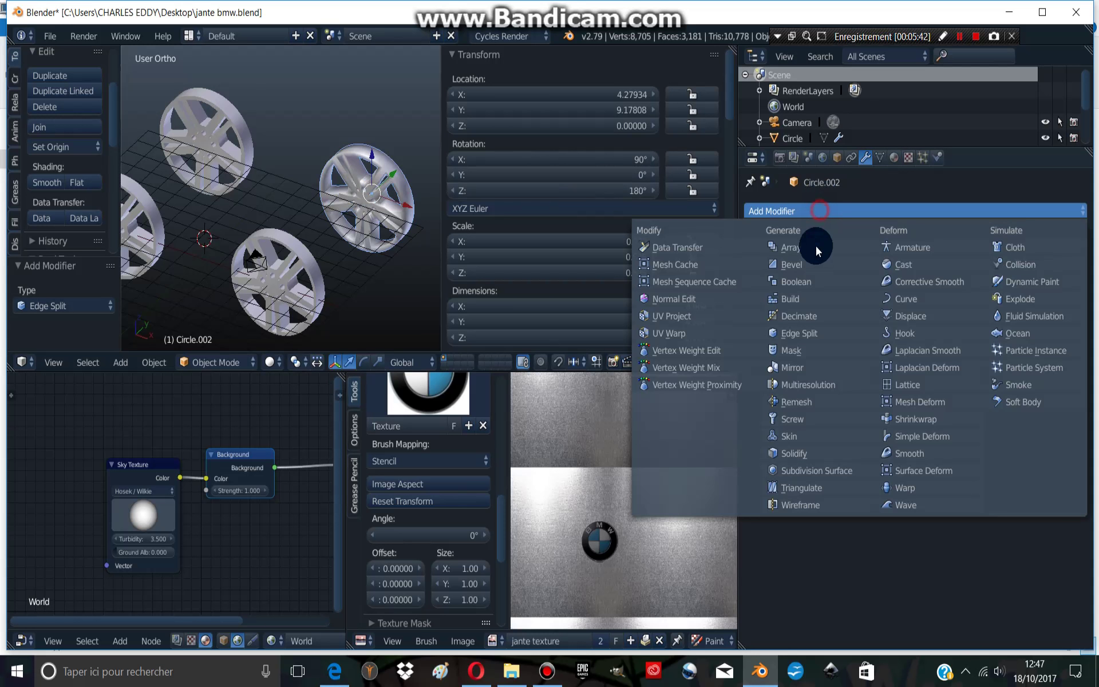
{"action": "left_click", "coordinate": [802, 334]}
{"action": "middle_click_drag", "start_coordinate": [266, 168], "coordinate": [275, 321]}
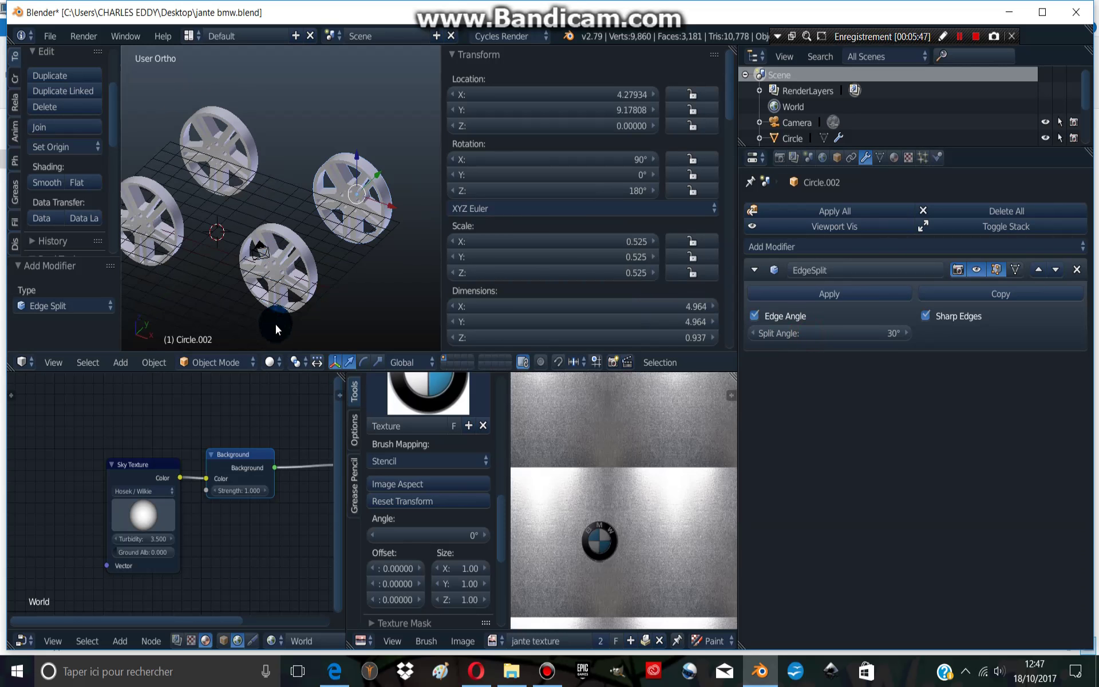
{"action": "left_click", "coordinate": [269, 362]}
- Preview the four wheels in Rendered viewport shading and orbit around them
{"action": "left_click", "coordinate": [309, 252]}
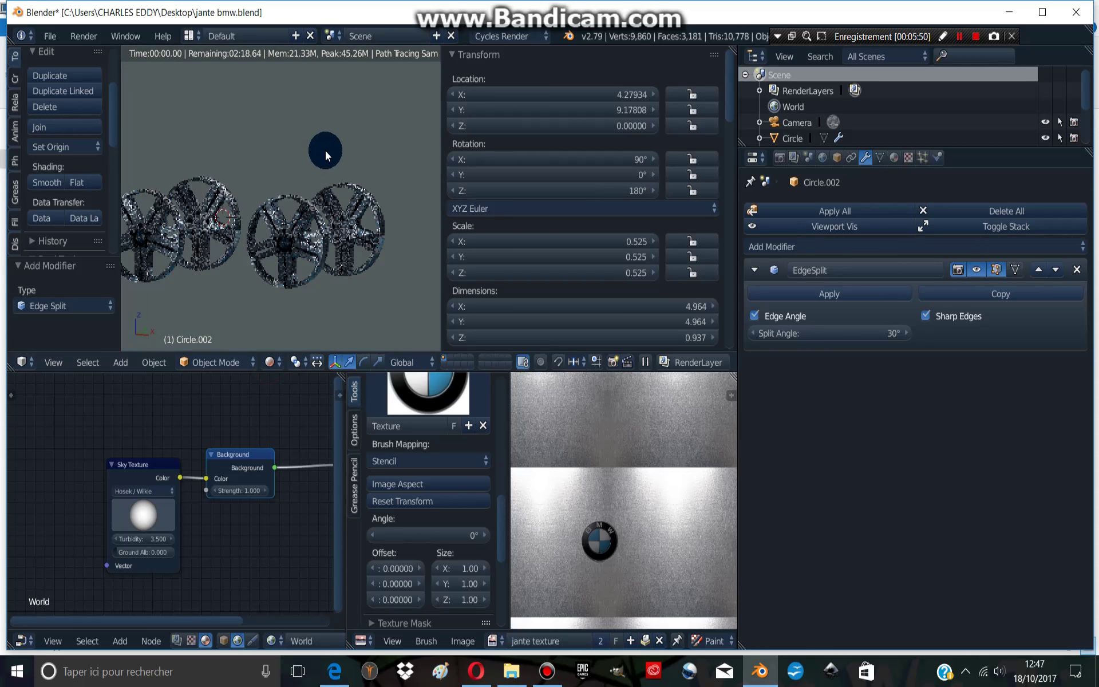
{"action": "middle_click_drag", "start_coordinate": [290, 167], "coordinate": [476, 225]}
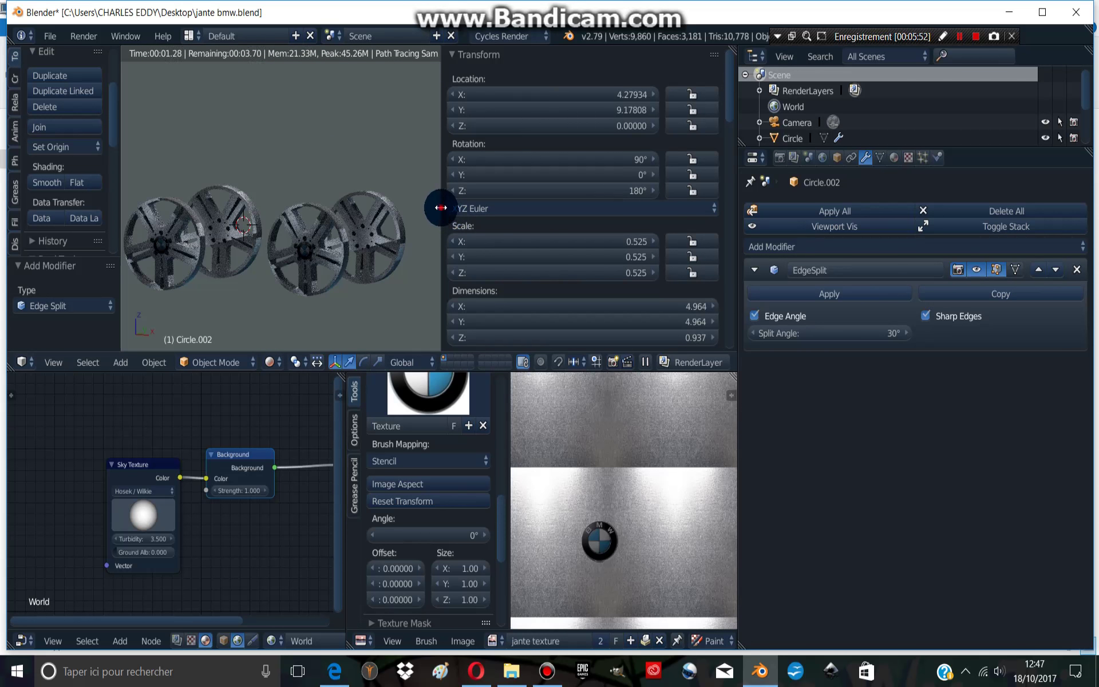
{"action": "left_click_drag", "start_coordinate": [441, 207], "coordinate": [532, 207]}
{"action": "middle_click_drag", "start_coordinate": [429, 233], "coordinate": [401, 142]}
{"action": "scroll", "coordinate": [378, 150], "scroll_direction": "down", "scroll_amount": 3}
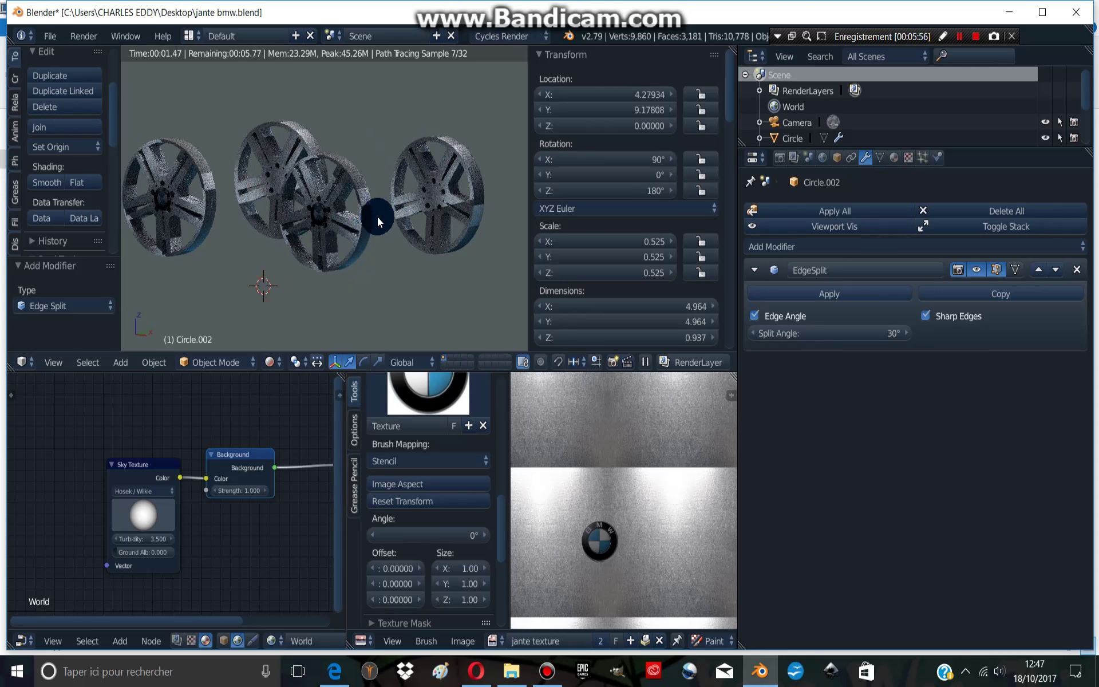
{"action": "mouse_move", "coordinate": [376, 218]}
{"action": "middle_mouse_down"}
{"action": "mouse_move", "coordinate": [322, 229]}
{"action": "mouse_move", "coordinate": [246, 208]}
{"action": "mouse_move", "coordinate": [368, 215]}
{"action": "mouse_move", "coordinate": [316, 214]}
{"action": "mouse_move", "coordinate": [410, 178]}
{"action": "mouse_move", "coordinate": [207, 208]}
{"action": "mouse_move", "coordinate": [180, 194]}
{"action": "mouse_move", "coordinate": [216, 180]}
{"action": "mouse_move", "coordinate": [239, 232]}
{"action": "mouse_move", "coordinate": [345, 229]}
{"action": "middle_mouse_up"}
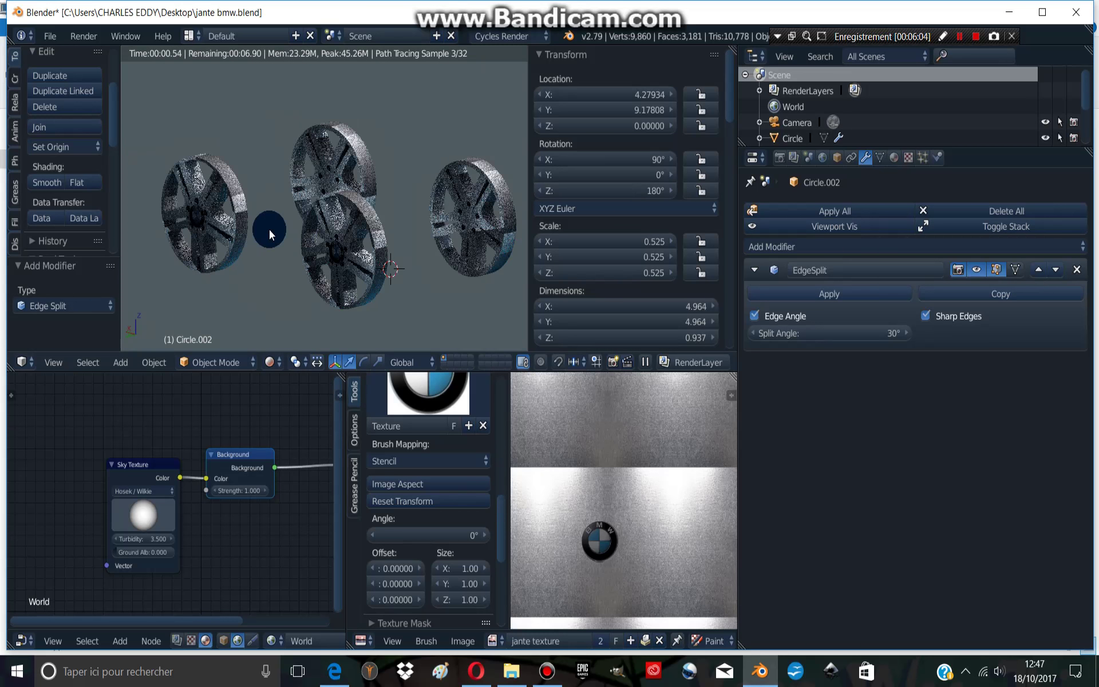
{"action": "middle_click_drag", "start_coordinate": [269, 229], "coordinate": [381, 217]}
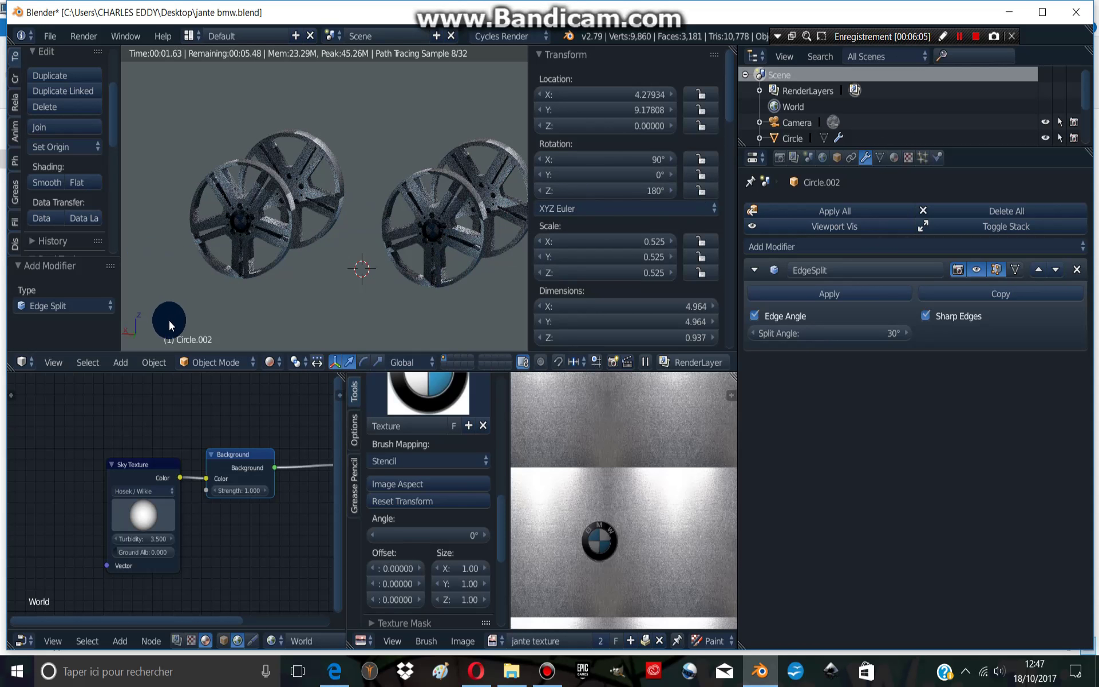
- Toggle the viewport to Solid shading and back to the Rendered preview
{"action": "left_click", "coordinate": [271, 362]}
{"action": "left_click", "coordinate": [286, 307]}
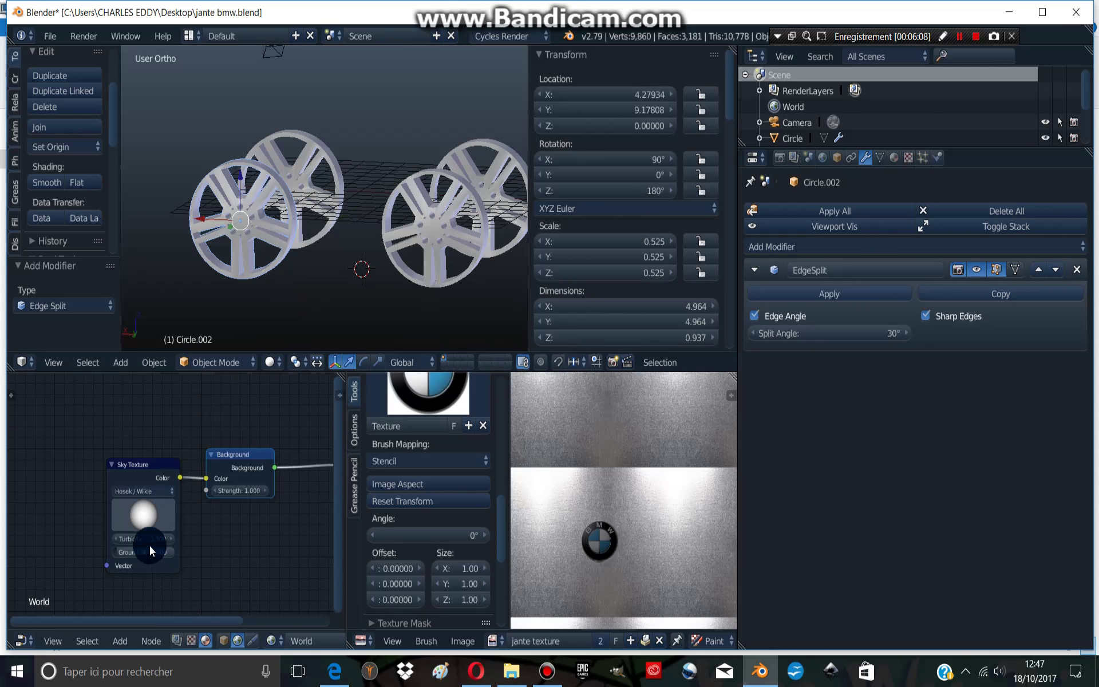
{"action": "left_click", "coordinate": [270, 362]}
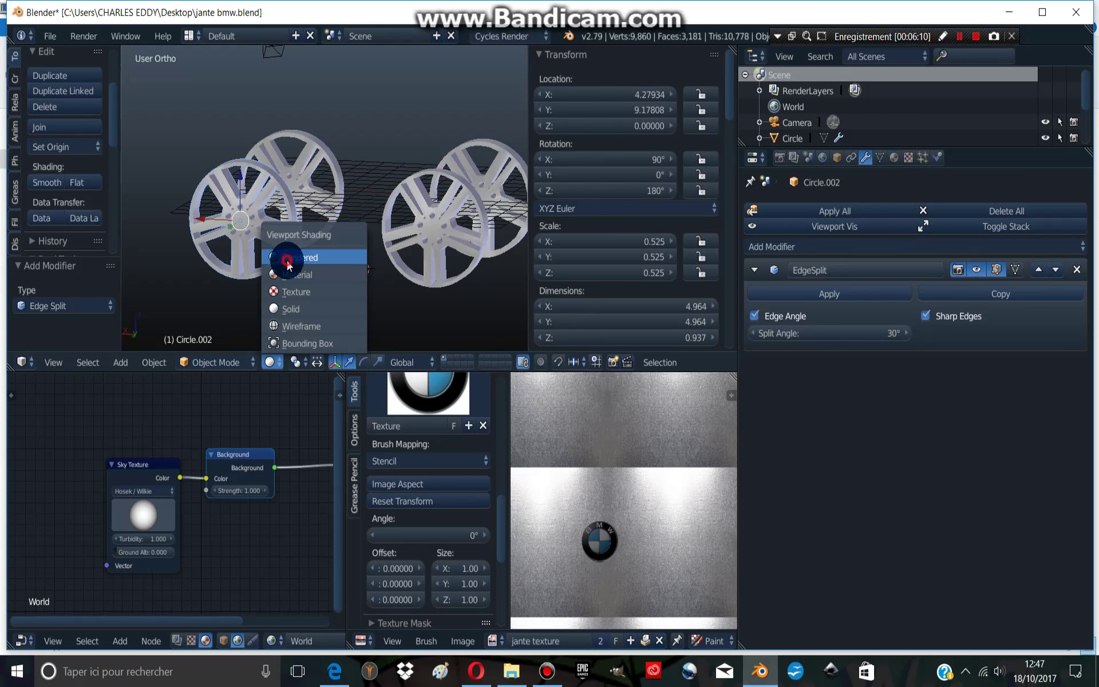
{"action": "left_click", "coordinate": [340, 256]}
{"action": "scroll", "coordinate": [383, 202], "scroll_direction": "down", "scroll_amount": 4}
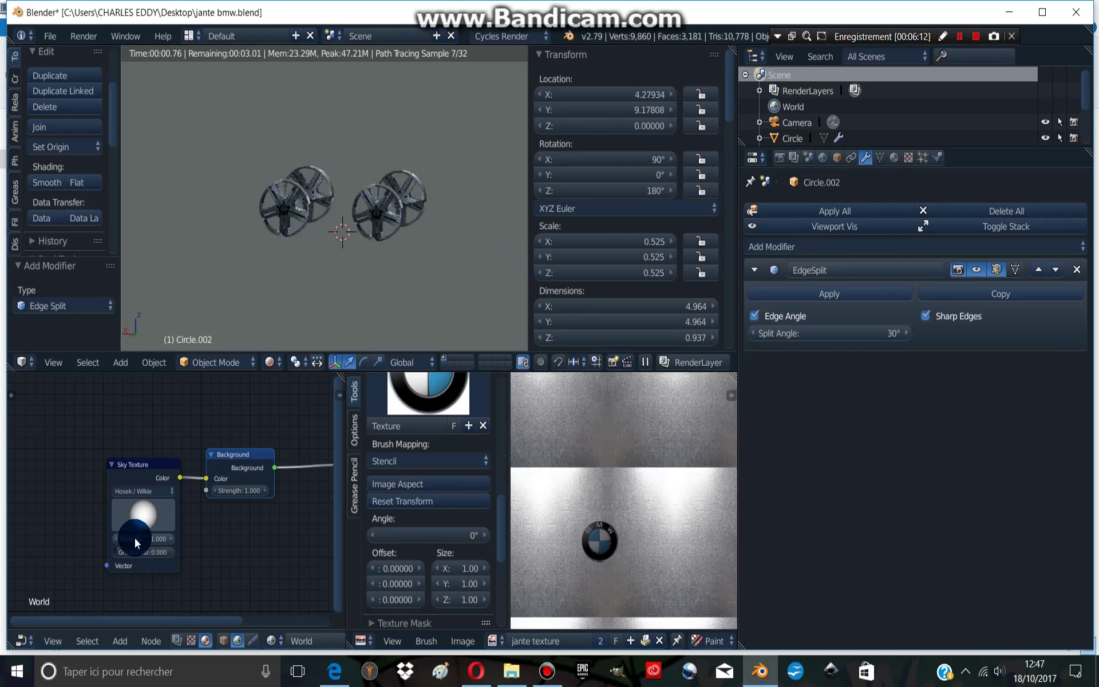
- Set the Sky Texture turbidity to 2.900 and ground albedo to 0.691
{"action": "mouse_move", "coordinate": [137, 539]}
{"action": "left_mouse_down"}
{"action": "mouse_move", "coordinate": [166, 539]}
{"action": "mouse_move", "coordinate": [155, 552]}
{"action": "left_mouse_up"}
{"action": "left_click", "coordinate": [127, 551]}
{"action": "scroll", "coordinate": [332, 206], "scroll_direction": "up", "scroll_amount": 2}
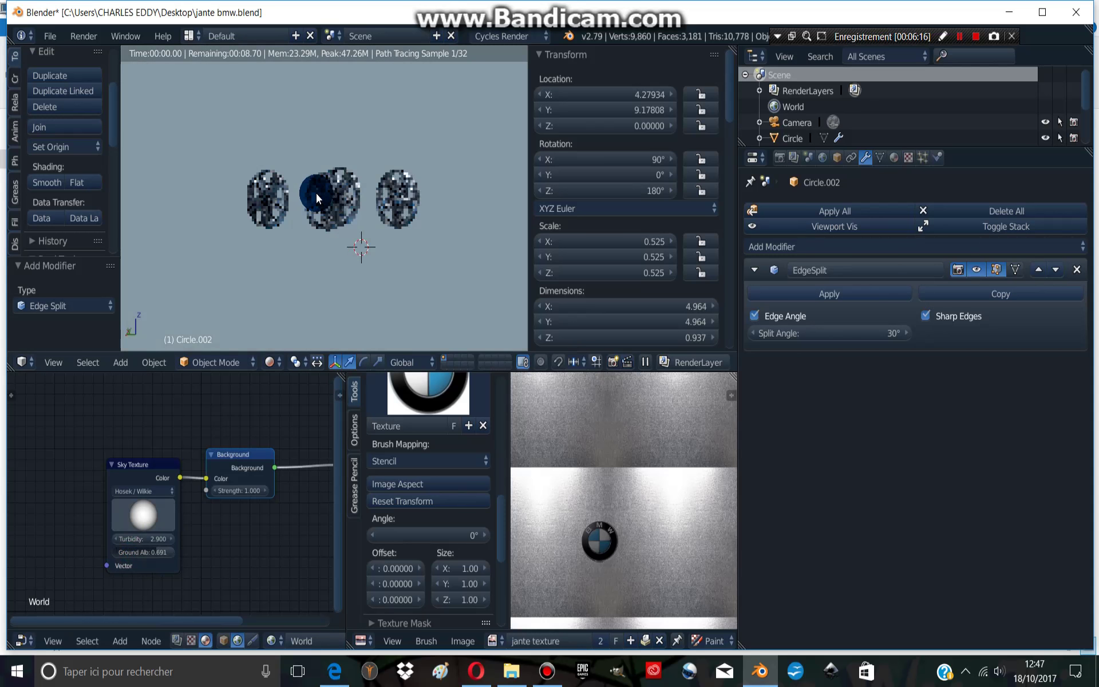
{"action": "scroll", "coordinate": [316, 193], "scroll_direction": "up", "scroll_amount": 3}
- Show the wheel material's nodes and set the Mix Shader factor to 0.822
{"action": "middle_click_drag", "start_coordinate": [277, 461], "coordinate": [129, 466]}
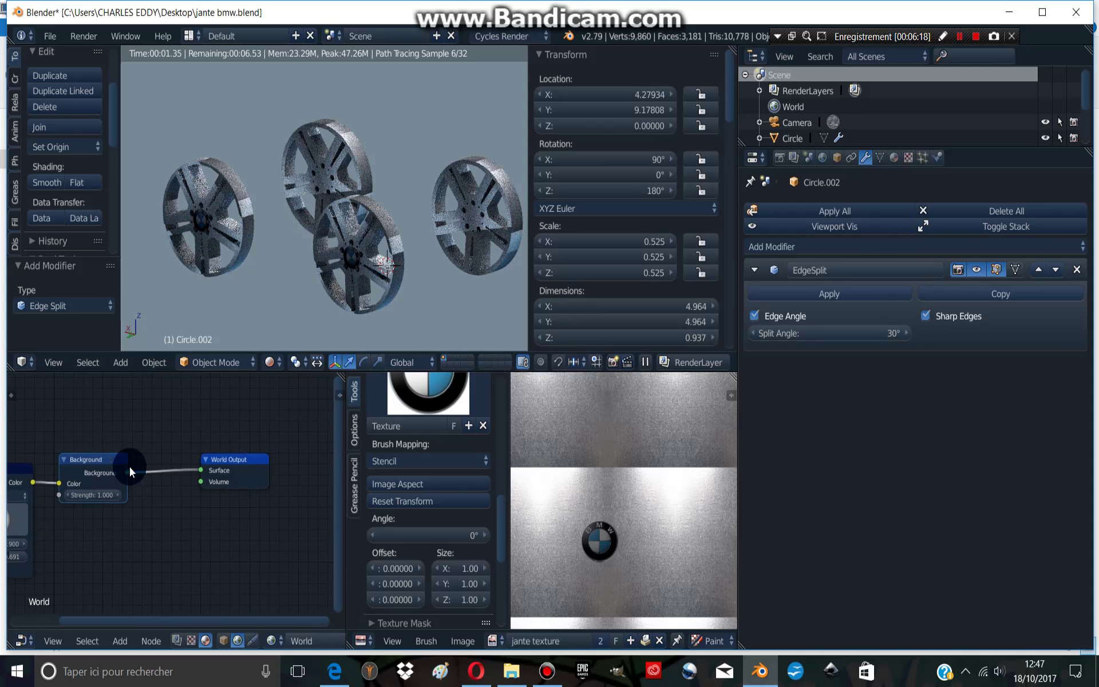
{"action": "left_click", "coordinate": [223, 640]}
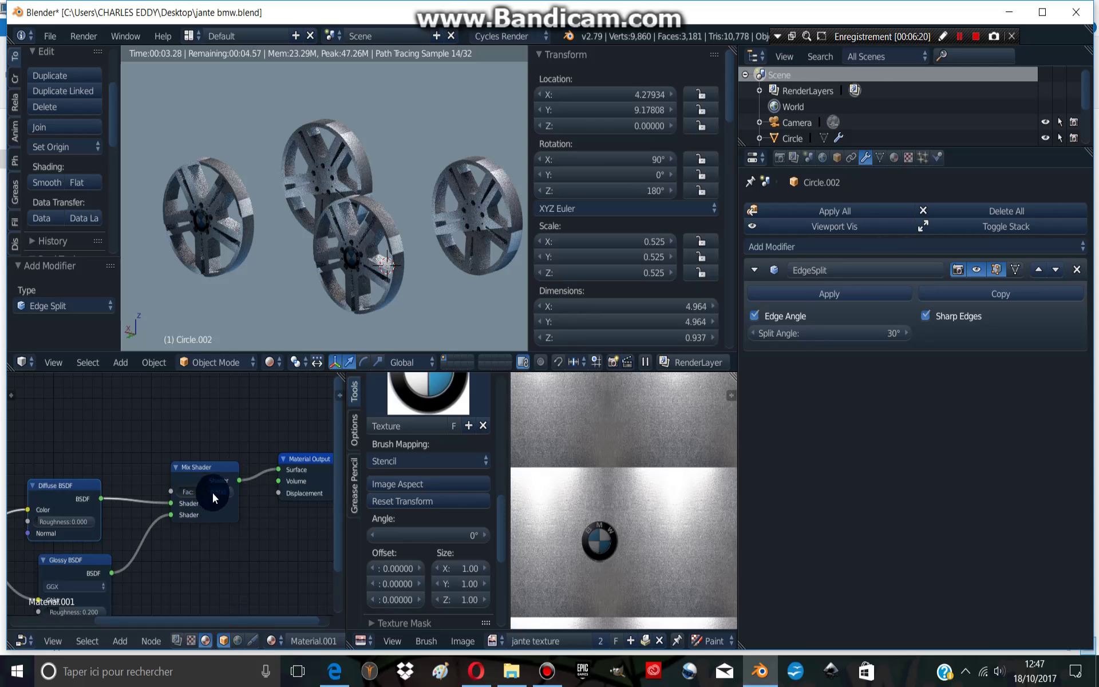
{"action": "left_click_drag", "start_coordinate": [214, 496], "coordinate": [237, 496]}
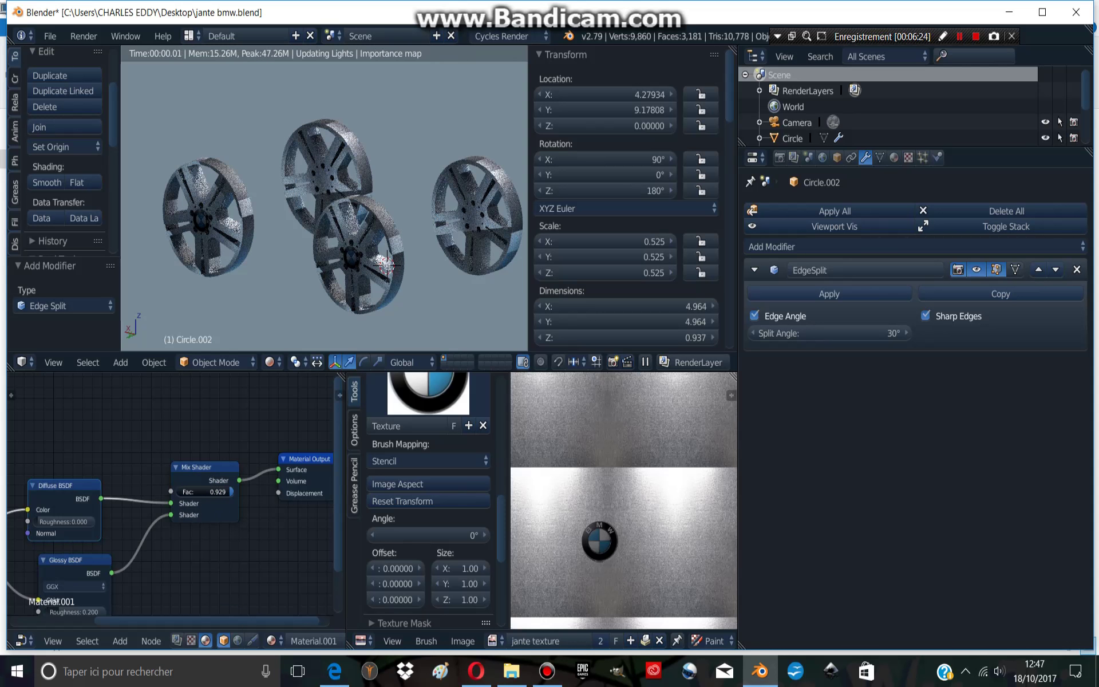
{"action": "left_click_drag", "start_coordinate": [226, 492], "coordinate": [209, 492]}
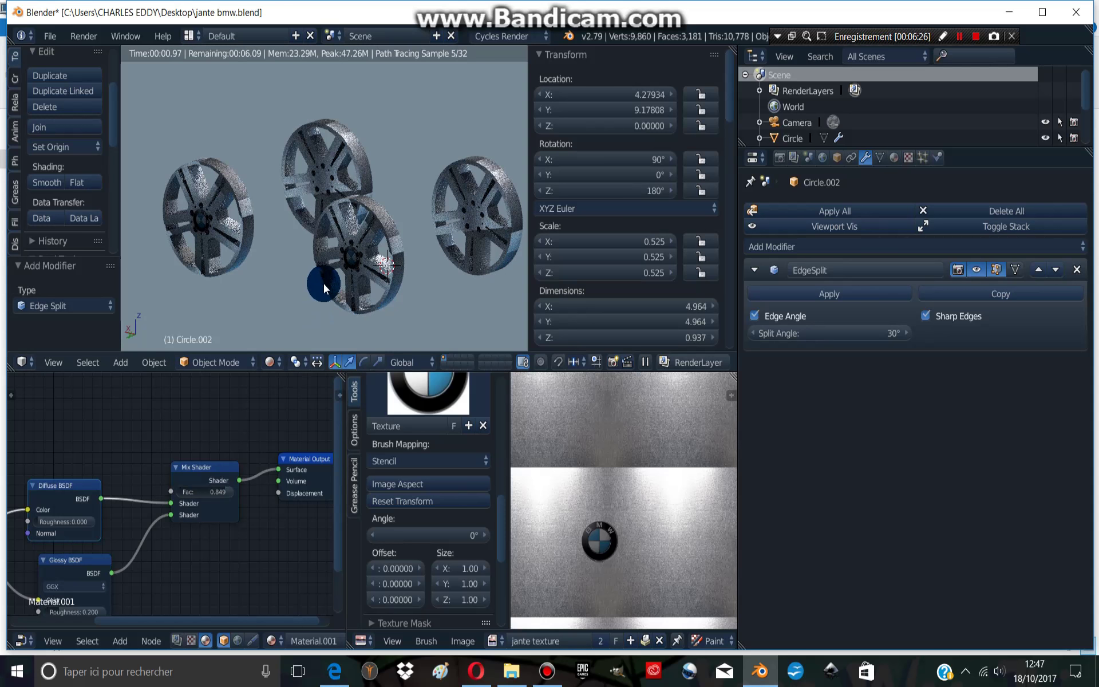
{"action": "middle_click_drag", "start_coordinate": [350, 243], "coordinate": [337, 311]}
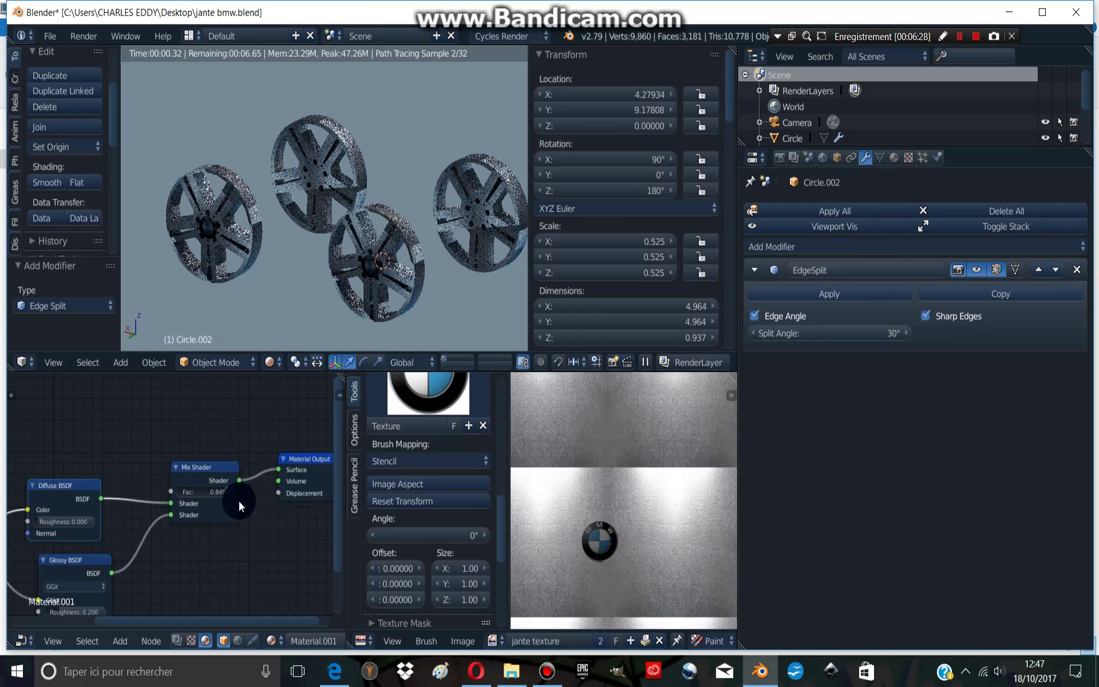
{"action": "mouse_move", "coordinate": [239, 501]}
{"action": "left_mouse_down"}
{"action": "mouse_move", "coordinate": [231, 516]}
{"action": "mouse_move", "coordinate": [187, 498]}
{"action": "left_mouse_up"}
{"action": "middle_click_drag", "start_coordinate": [216, 496], "coordinate": [267, 455]}
- Set the Glossy BSDF roughness to 0.120
{"action": "left_click_drag", "start_coordinate": [142, 571], "coordinate": [119, 571]}
{"action": "left_click_drag", "start_coordinate": [229, 466], "coordinate": [246, 466]}
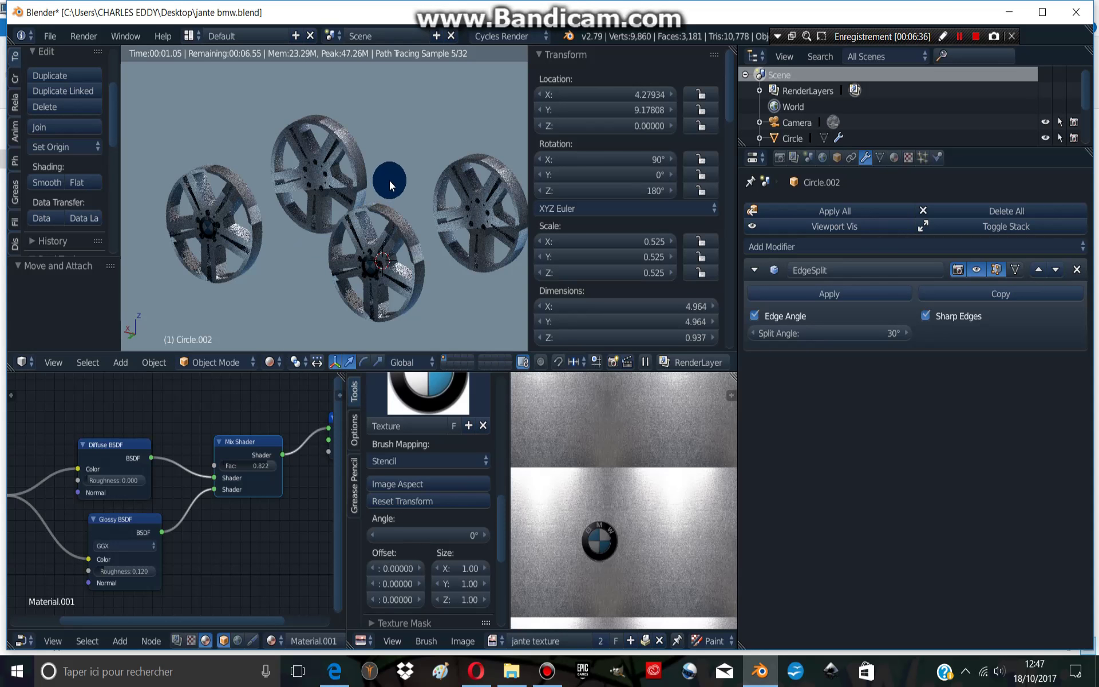
{"action": "scroll", "coordinate": [389, 180], "scroll_direction": "down", "scroll_amount": 3}
- Align the camera to the current view with Ctrl+Alt+Numpad0 and reposition it
{"action": "key", "text": "ctrl+alt+KP_0"}
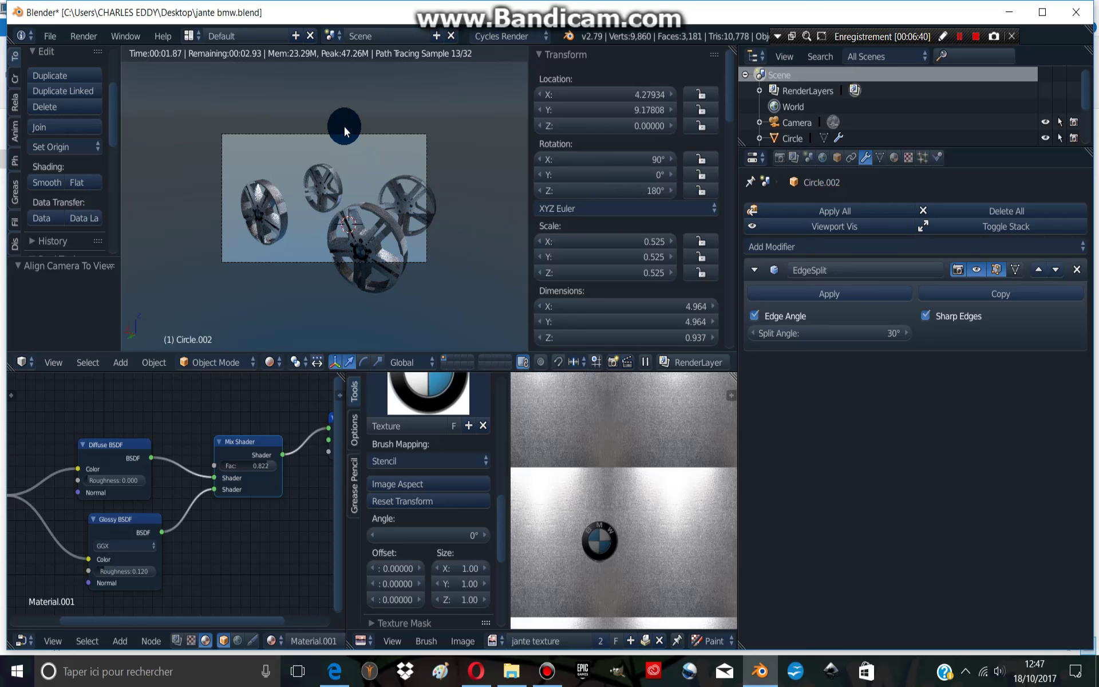
{"action": "right_click", "coordinate": [343, 134]}
{"action": "key", "text": "g"}
{"action": "left_click", "coordinate": [366, 183]}
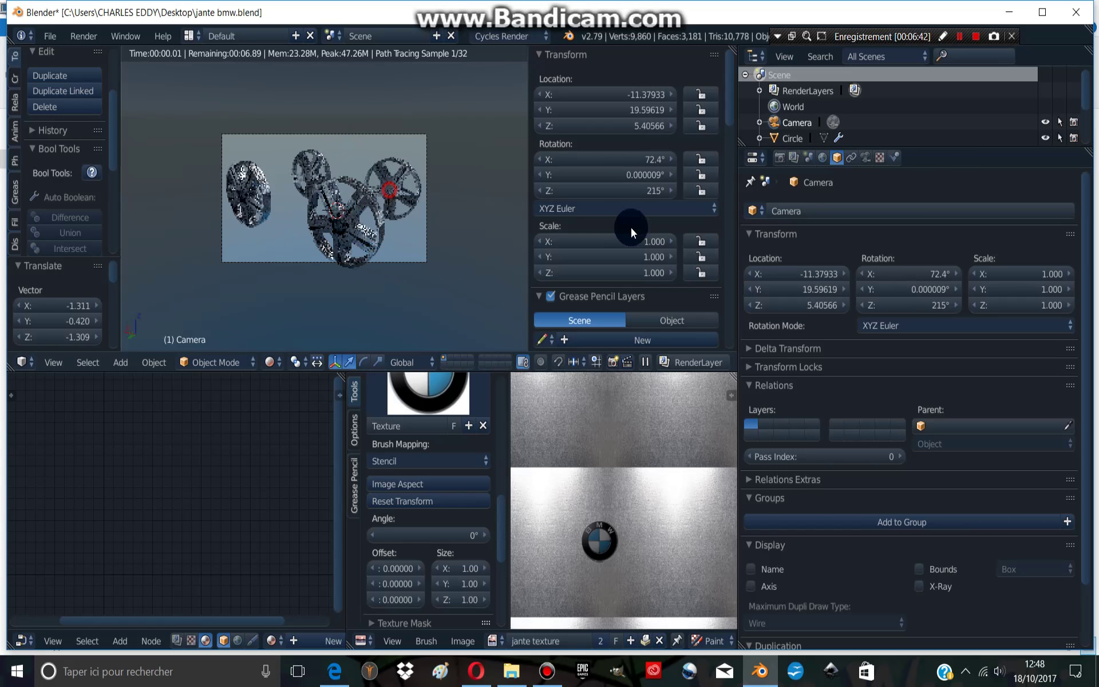
- Render a Cycles image of the four wheels from the camera
{"action": "left_click", "coordinate": [780, 157]}
{"action": "left_click", "coordinate": [804, 224]}
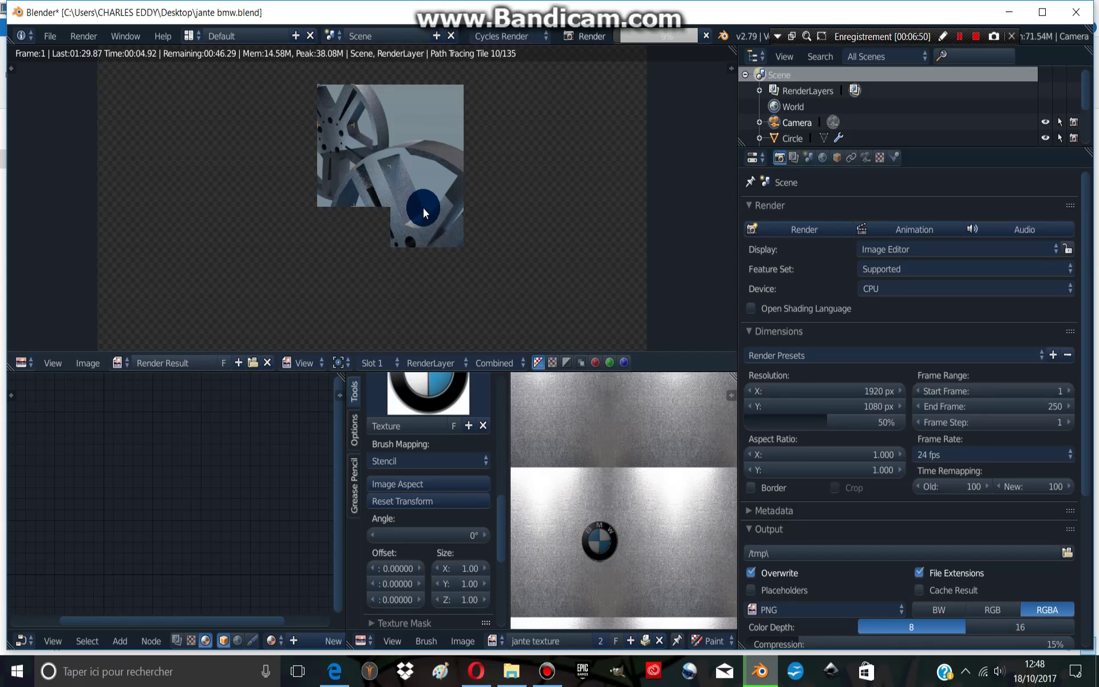
{"action": "scroll", "coordinate": [415, 192], "scroll_direction": "down", "scroll_amount": 1}
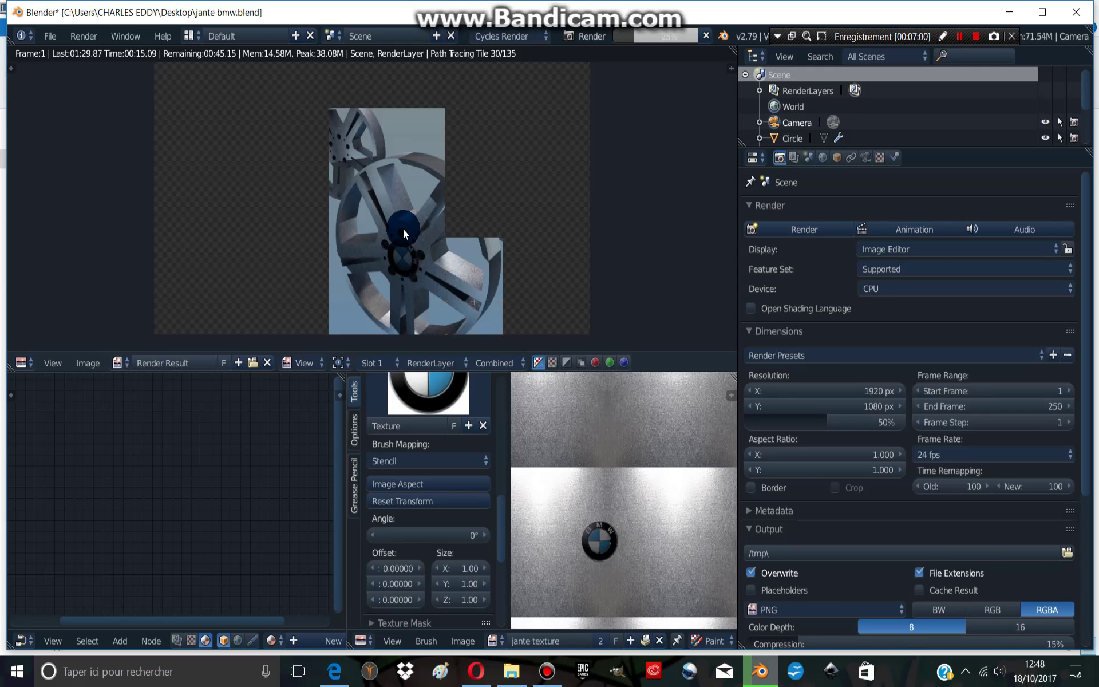
{"action": "scroll", "coordinate": [403, 229], "scroll_direction": "down", "scroll_amount": 1}
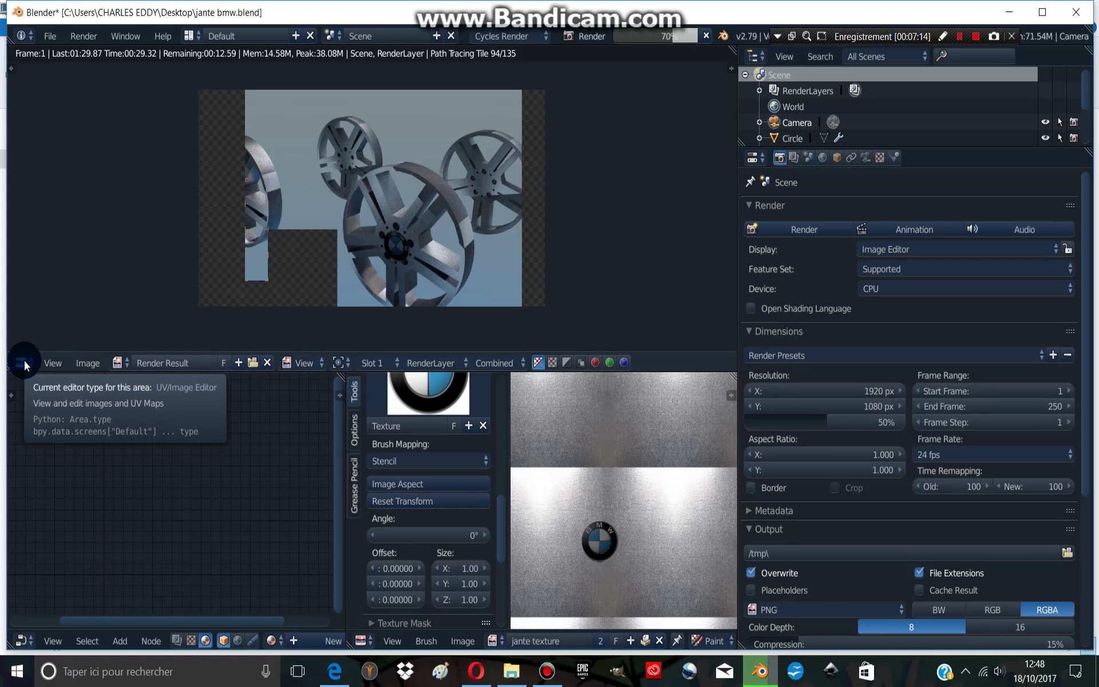
- Close the render, return to Solid shading, and enter Edit Mode on the wheel
{"action": "key", "text": "Escape"}
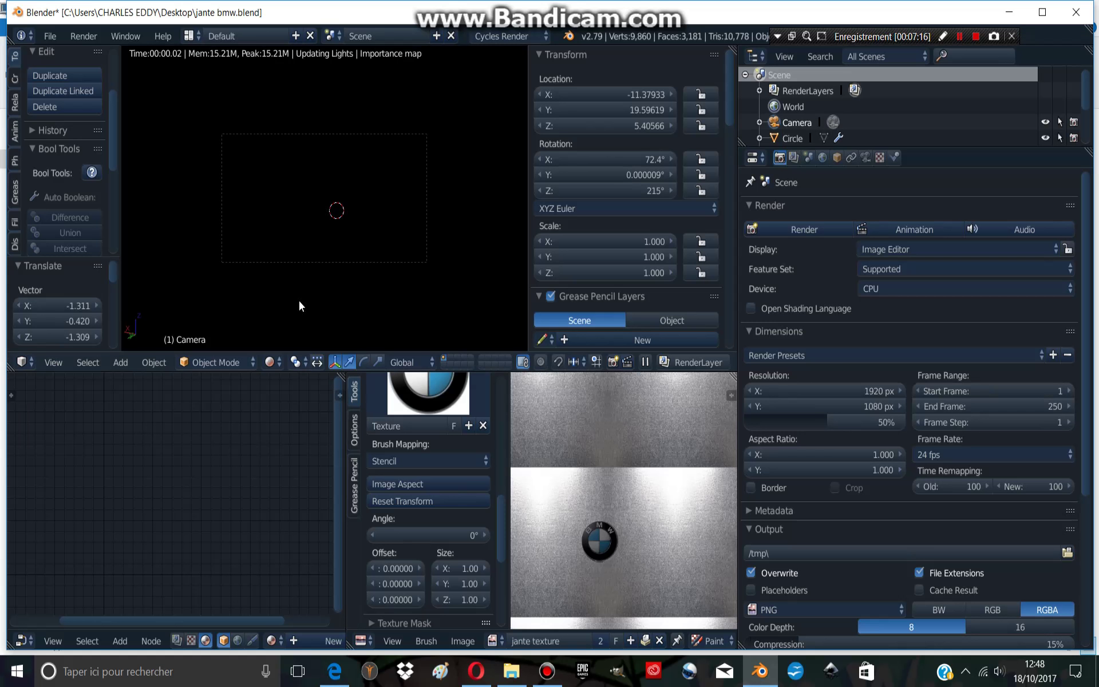
{"action": "left_click", "coordinate": [273, 361]}
{"action": "left_click", "coordinate": [298, 308]}
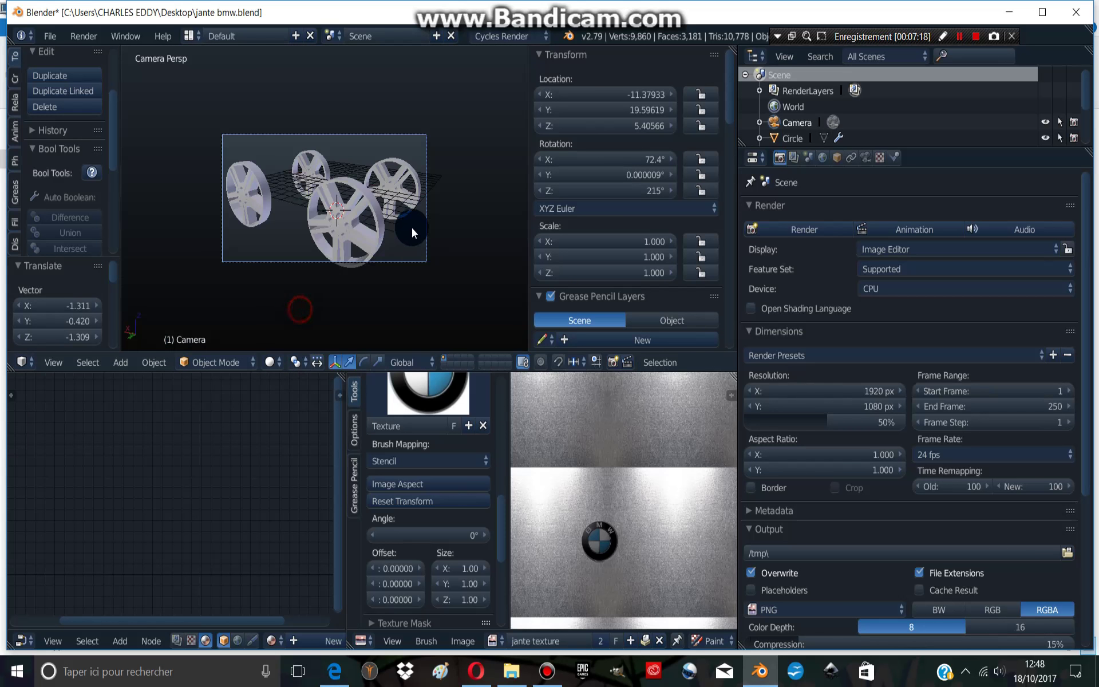
{"action": "middle_click_drag", "start_coordinate": [392, 233], "coordinate": [295, 241]}
{"action": "key", "text": "Tab"}
{"action": "scroll", "coordinate": [212, 201], "scroll_direction": "up", "scroll_amount": 3}
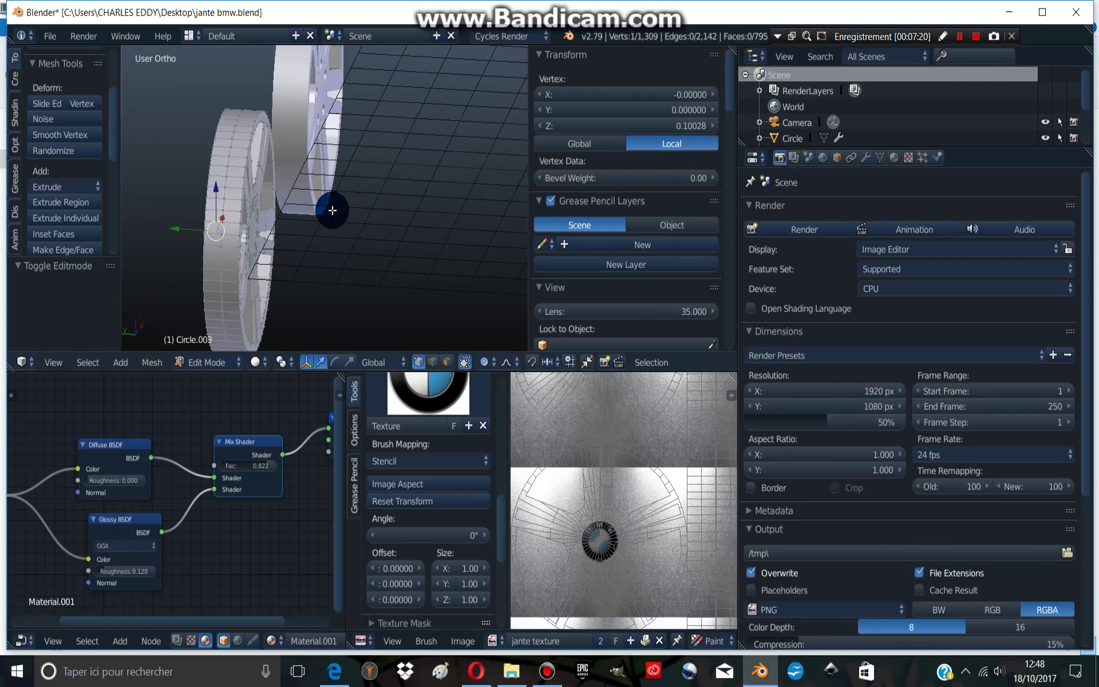
- Select the wheel's outer rim edge loop
{"action": "left_click", "coordinate": [246, 168]}
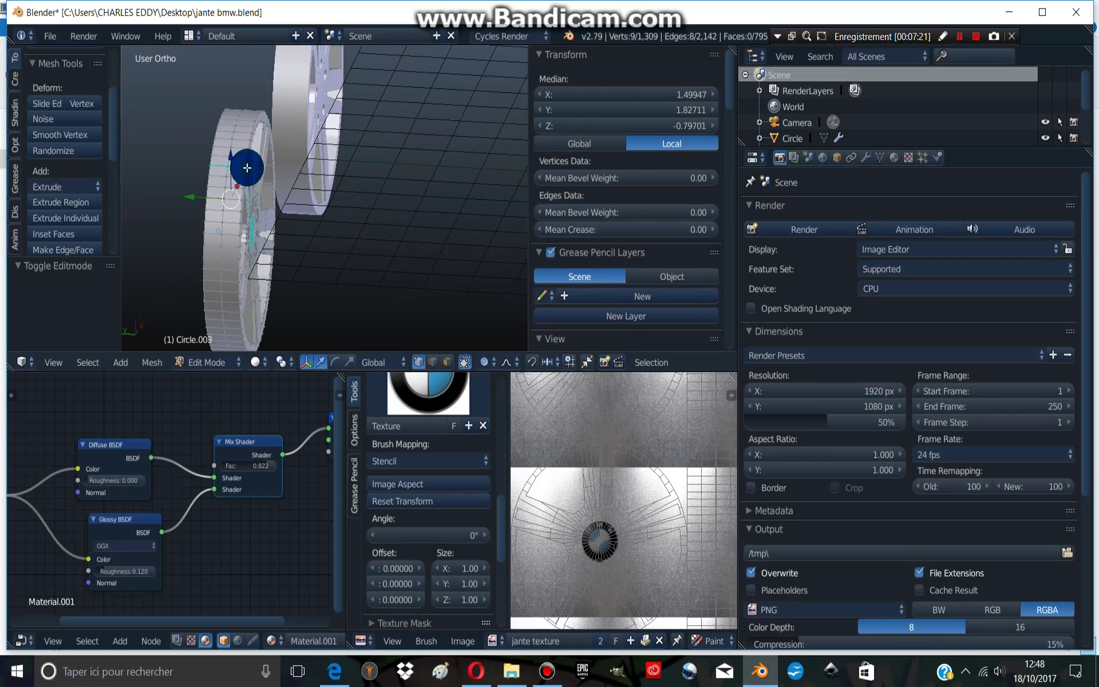
{"action": "left_click_drag", "start_coordinate": [245, 166], "coordinate": [245, 135]}
{"action": "mouse_move", "coordinate": [245, 135]}
{"action": "middle_mouse_down"}
{"action": "mouse_move", "coordinate": [356, 164]}
{"action": "mouse_move", "coordinate": [290, 179]}
{"action": "mouse_move", "coordinate": [326, 194]}
{"action": "middle_mouse_up"}
{"action": "key", "text": "a"}
{"action": "left_click_drag", "start_coordinate": [296, 196], "coordinate": [309, 192]}
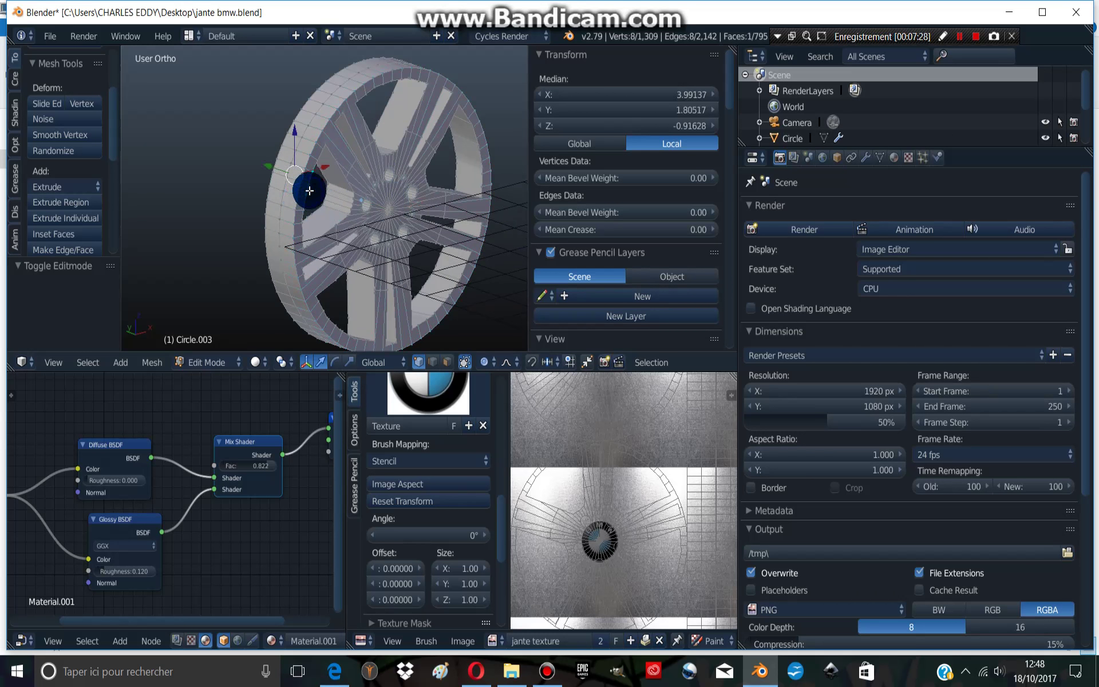
{"action": "key", "text": "ctrl+z"}
{"action": "key", "text": "ctrl+z"}
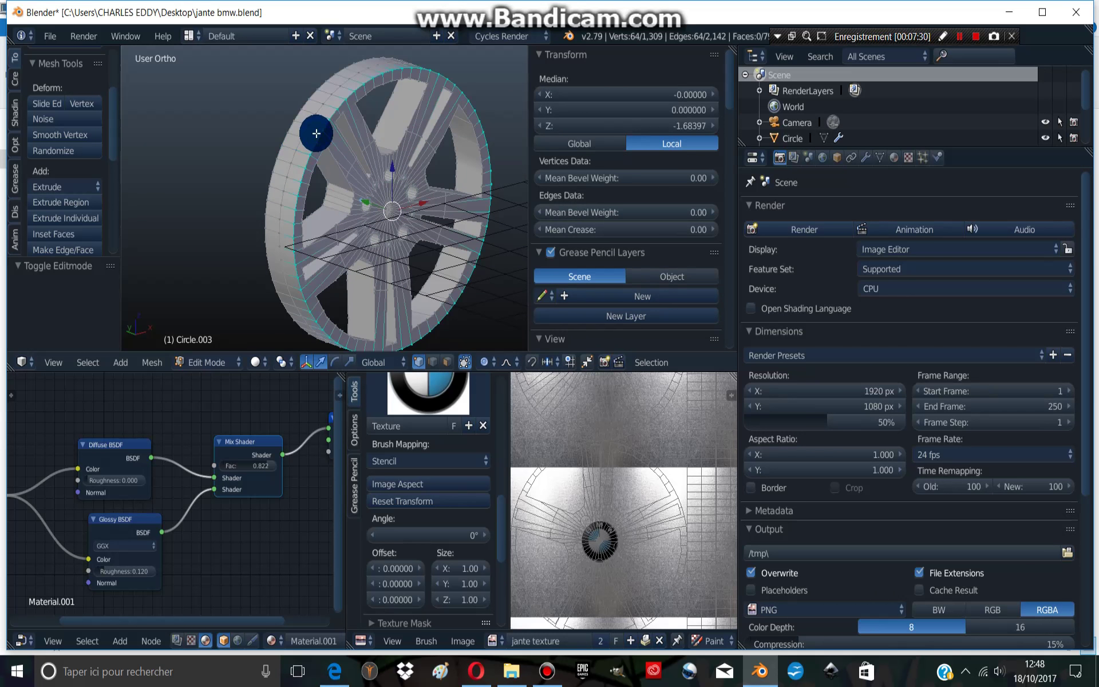
{"action": "middle_click_drag", "start_coordinate": [450, 204], "coordinate": [382, 182]}
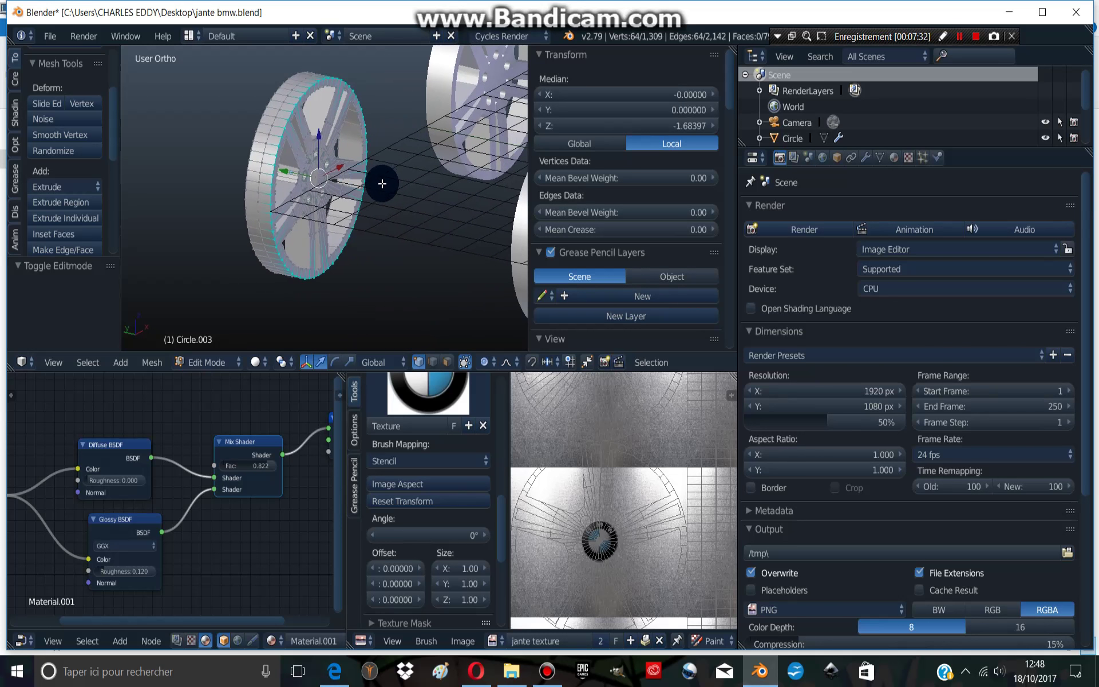
- Extrude the rim ring and stretch it along Y by -2.044 into a cylindrical band
{"action": "key", "text": "e"}
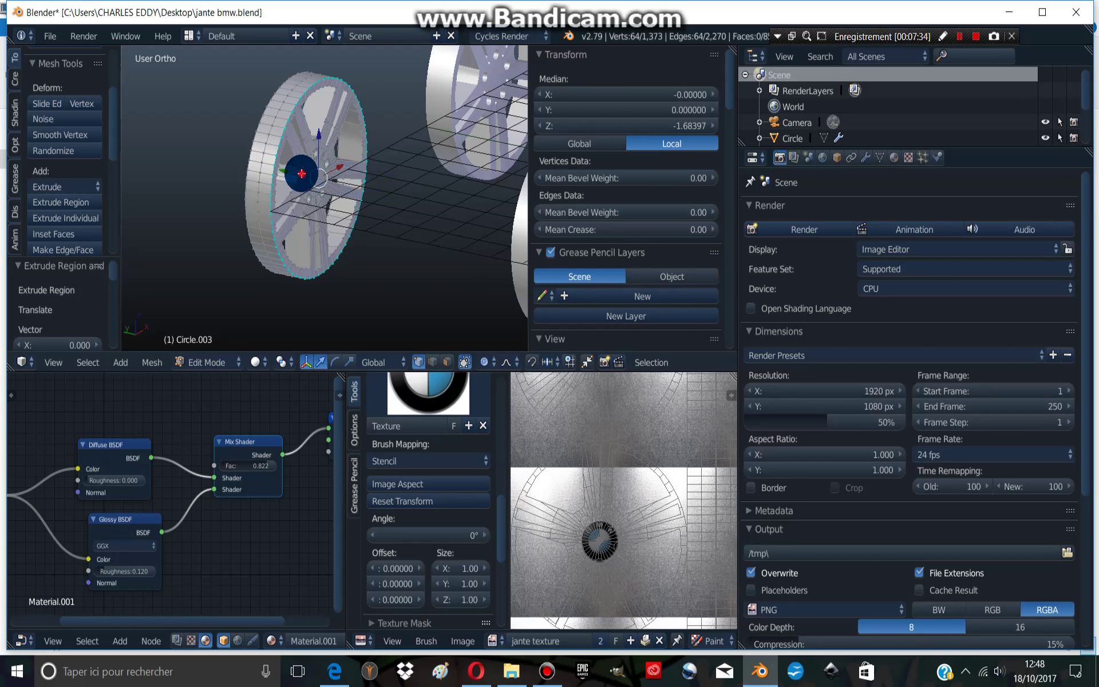
{"action": "key", "text": "g"}
{"action": "key", "text": "z"}
{"action": "left_click", "coordinate": [353, 186]}
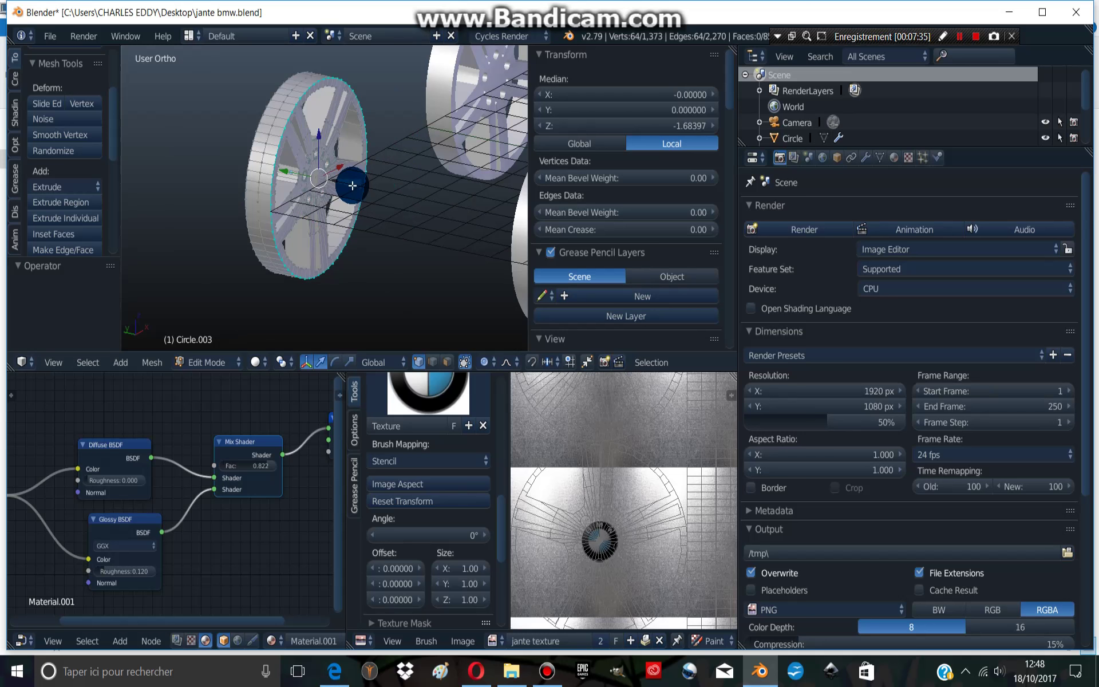
{"action": "key", "text": "o"}
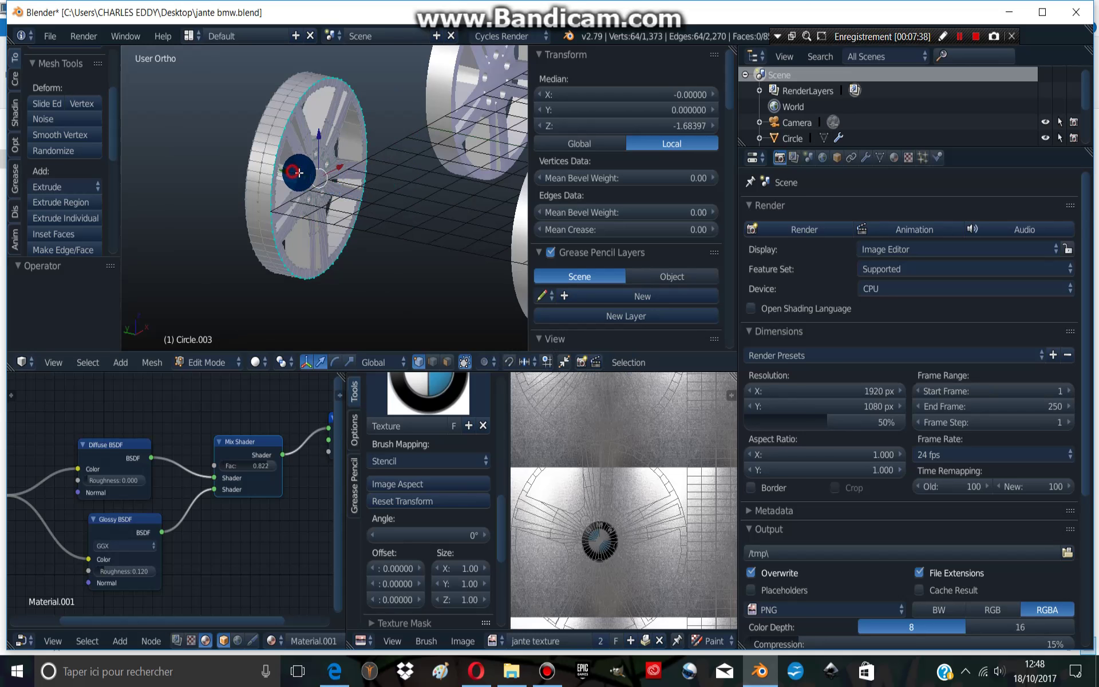
{"action": "key", "text": "g"}
{"action": "key", "text": "y"}
{"action": "left_click", "coordinate": [361, 189]}
{"action": "middle_click_drag", "start_coordinate": [360, 189], "coordinate": [386, 204]}
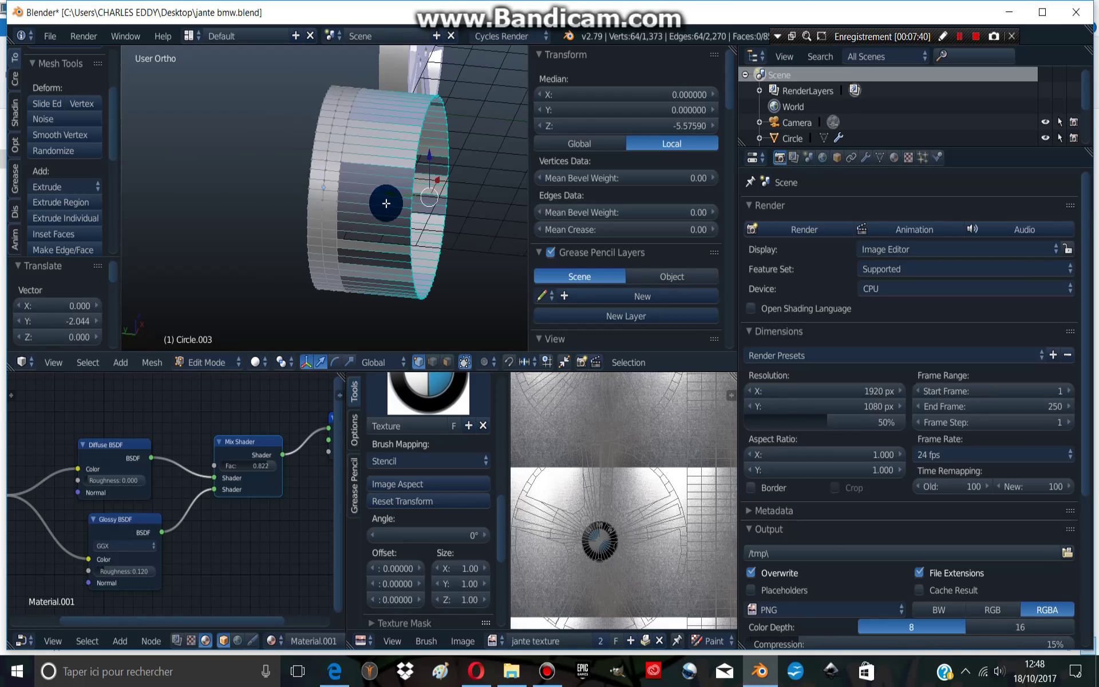
{"action": "key", "text": "KP_3"}
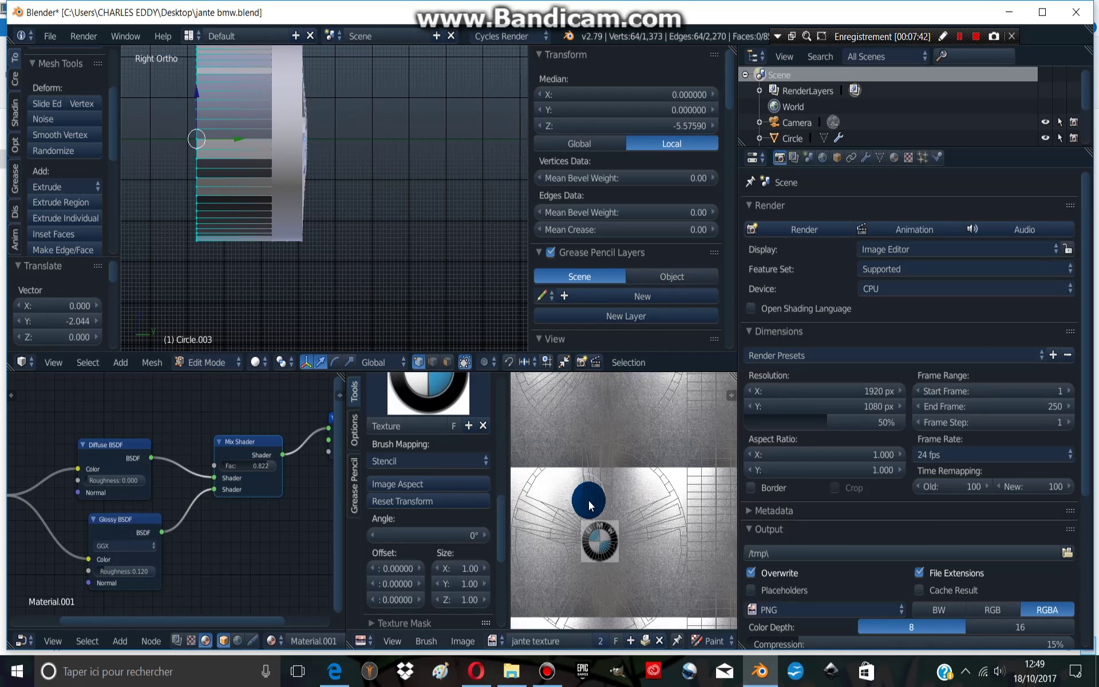
- In wireframe view, select all faces of the new tire band
{"action": "left_click", "coordinate": [714, 637]}
{"action": "left_click", "coordinate": [720, 618]}
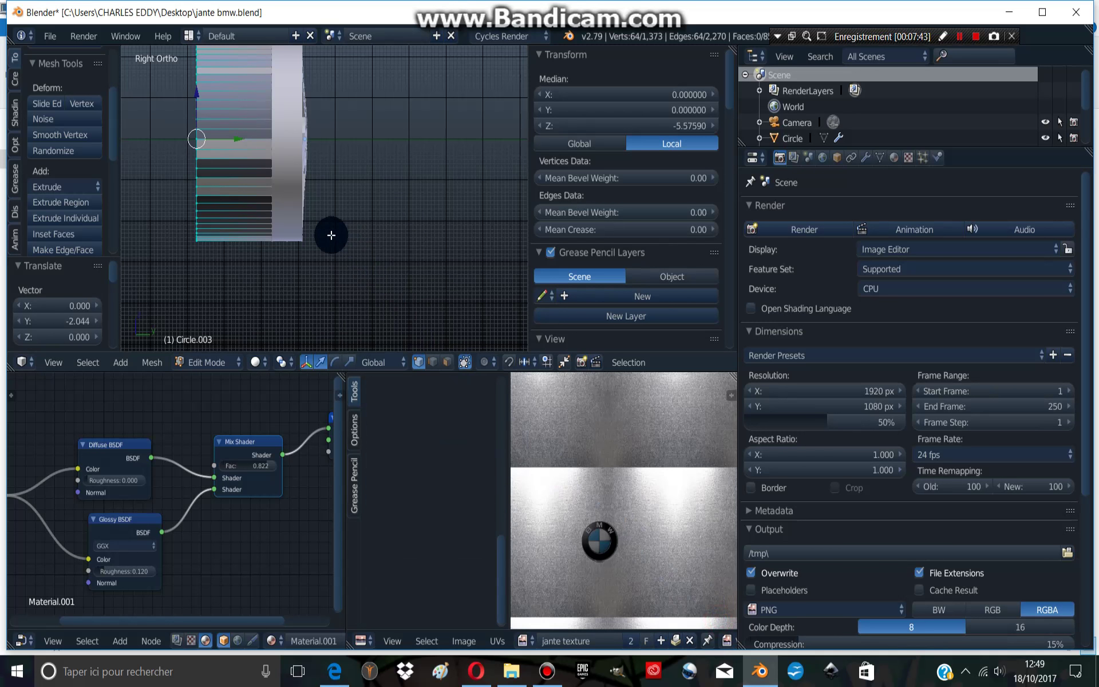
{"action": "middle_click_drag", "start_coordinate": [331, 233], "coordinate": [342, 268], "text": "shift"}
{"action": "key", "text": "a"}
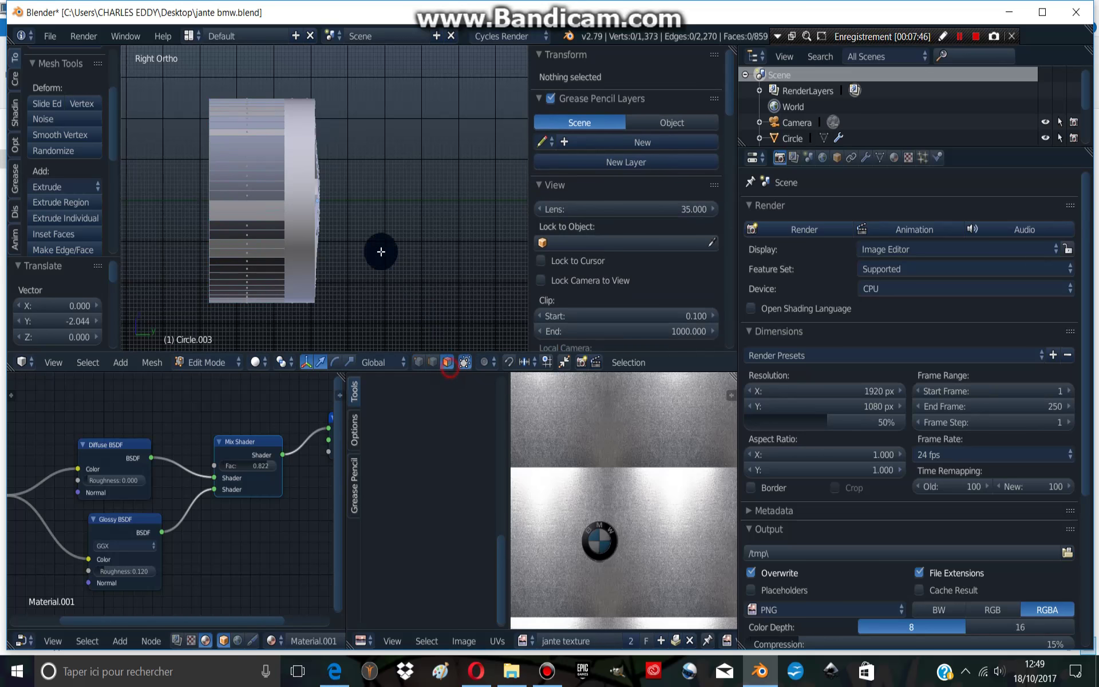
{"action": "key", "text": "z"}
{"action": "left_click_drag", "start_coordinate": [219, 318], "coordinate": [221, 110]}
{"action": "scroll", "coordinate": [612, 472], "scroll_direction": "down", "scroll_amount": 5}
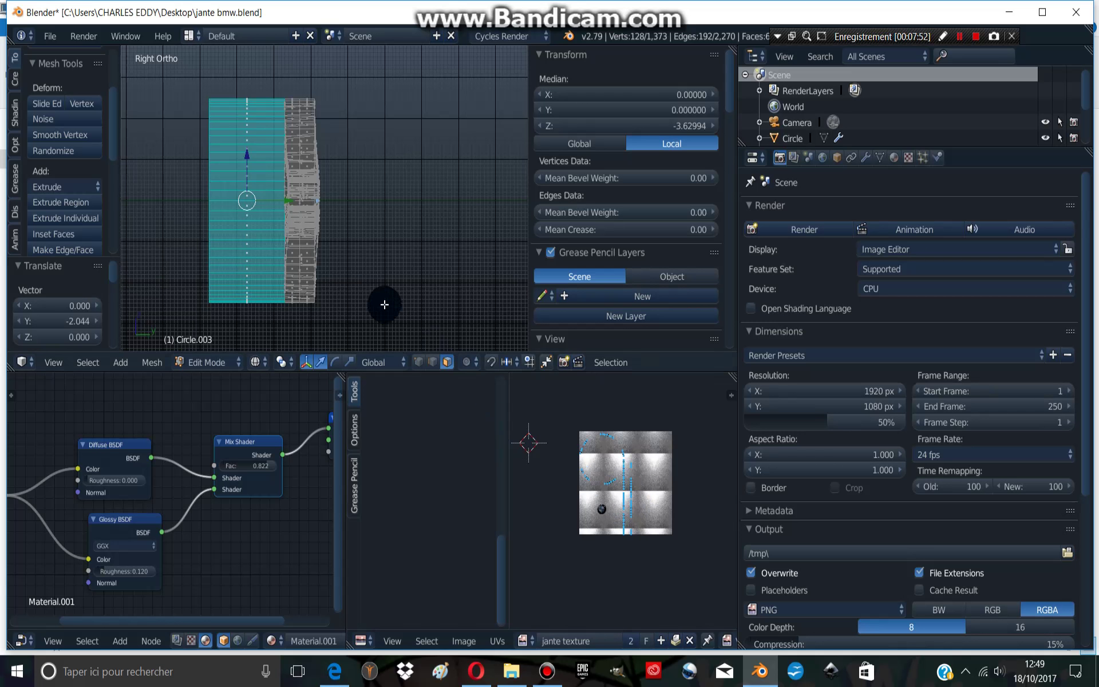
- Unwrap the tire band's UVs
{"action": "key", "text": "u"}
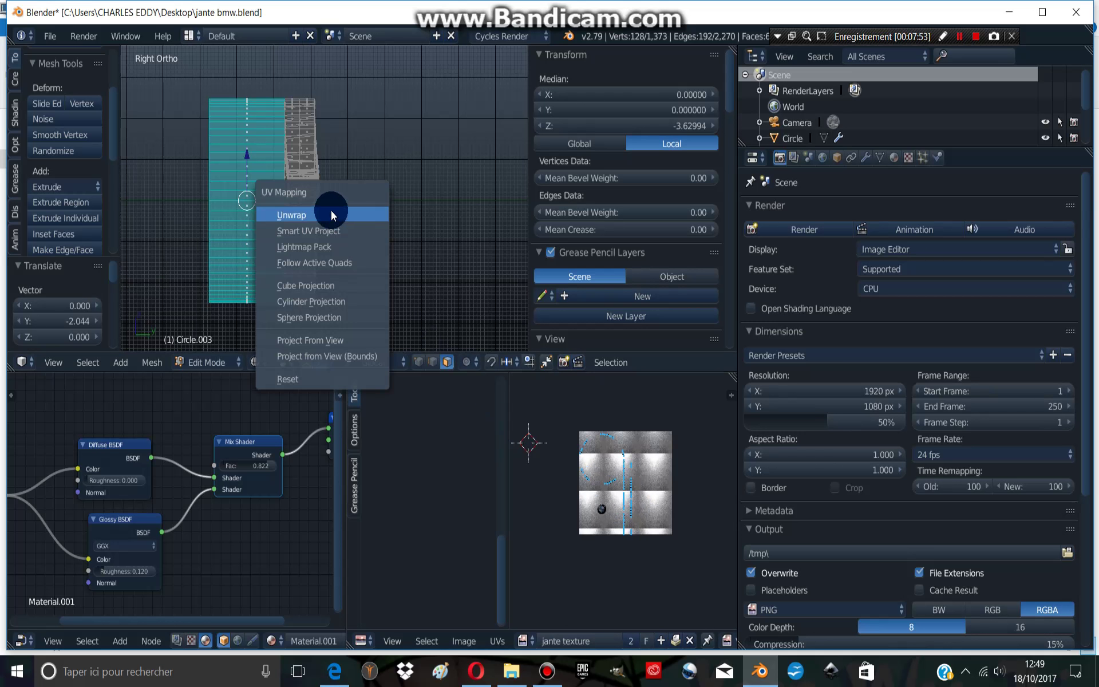
{"action": "left_click", "coordinate": [331, 213]}
{"action": "scroll", "coordinate": [651, 492], "scroll_direction": "up", "scroll_amount": 2}
{"action": "scroll", "coordinate": [642, 497], "scroll_direction": "up", "scroll_amount": 1}
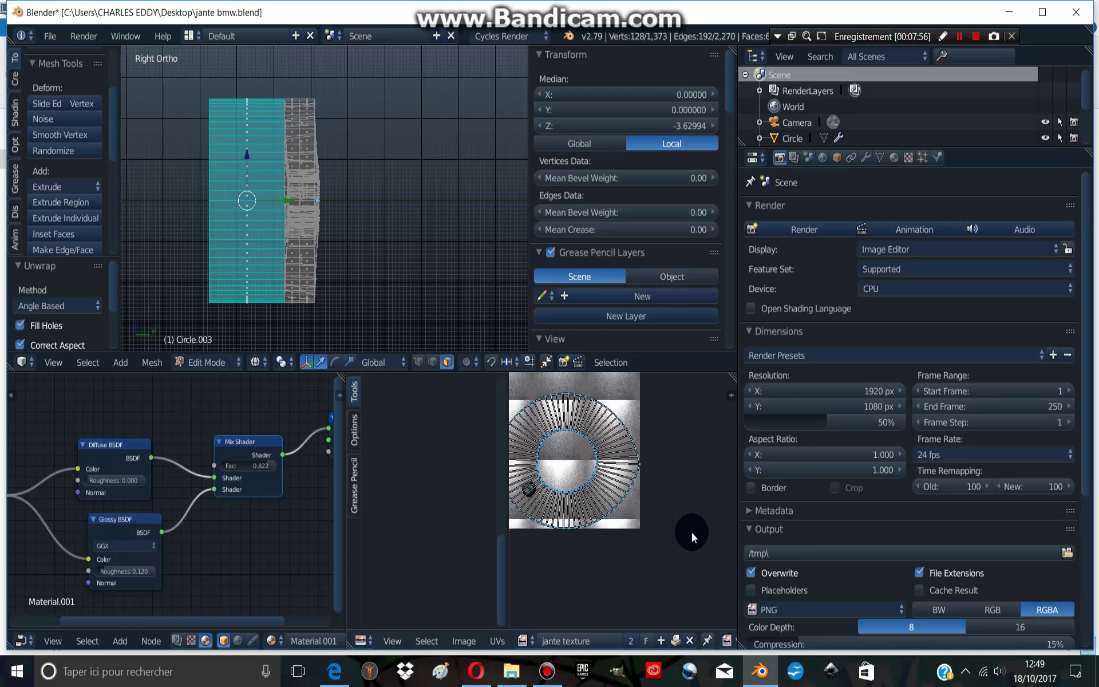
- Scale down the band's UV layout and move it across the jante texture
{"action": "key", "text": "a"}
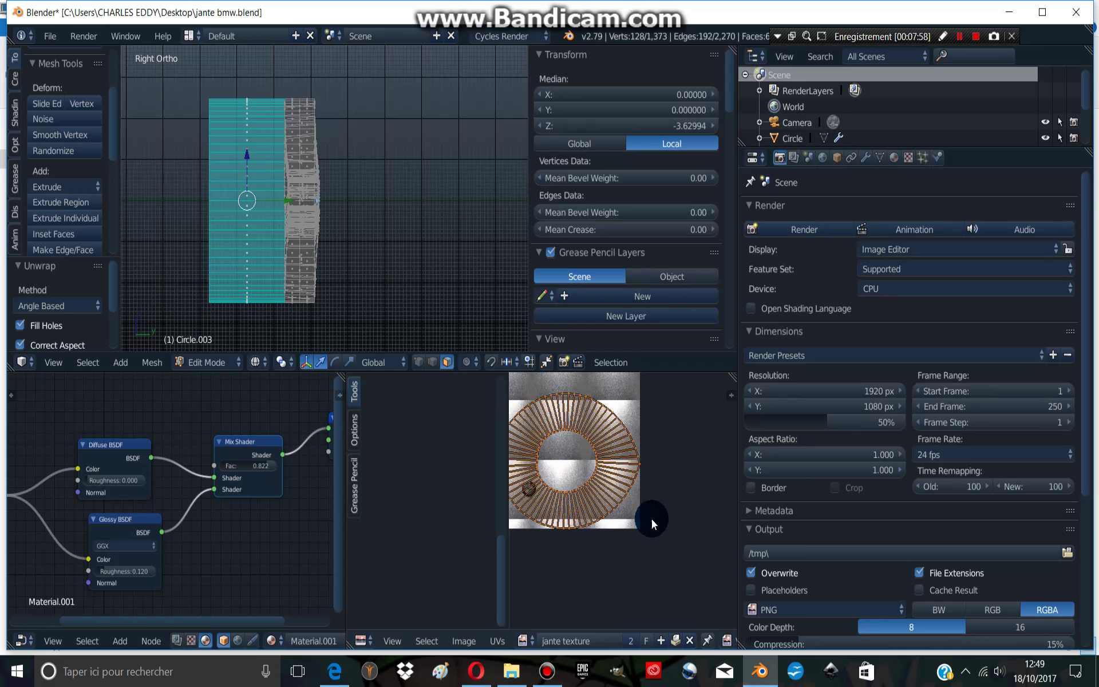
{"action": "key", "text": "s"}
{"action": "left_click", "coordinate": [591, 475]}
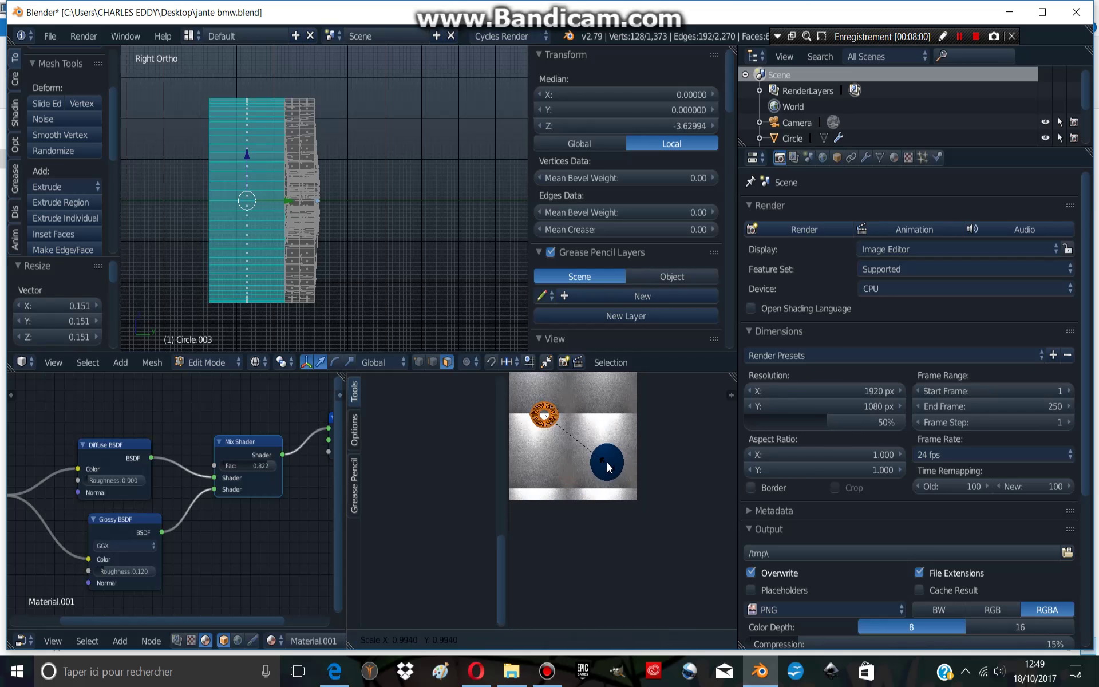
{"action": "key", "text": "g"}
{"action": "left_click", "coordinate": [650, 508]}
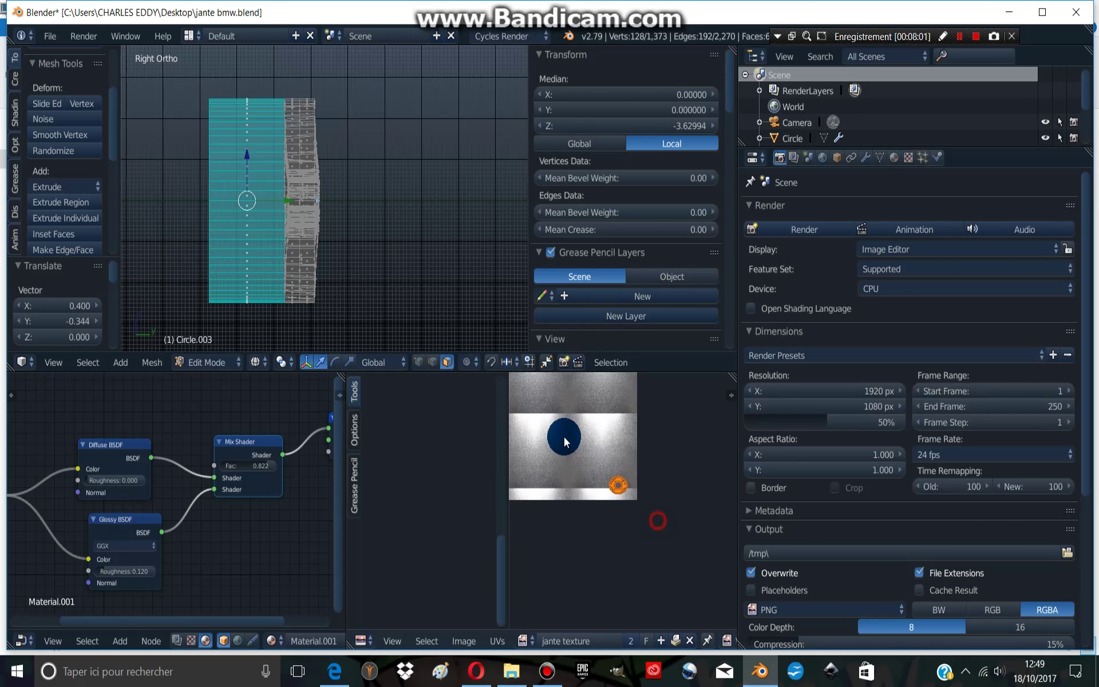
{"action": "key", "text": "a"}
{"action": "key", "text": "a"}
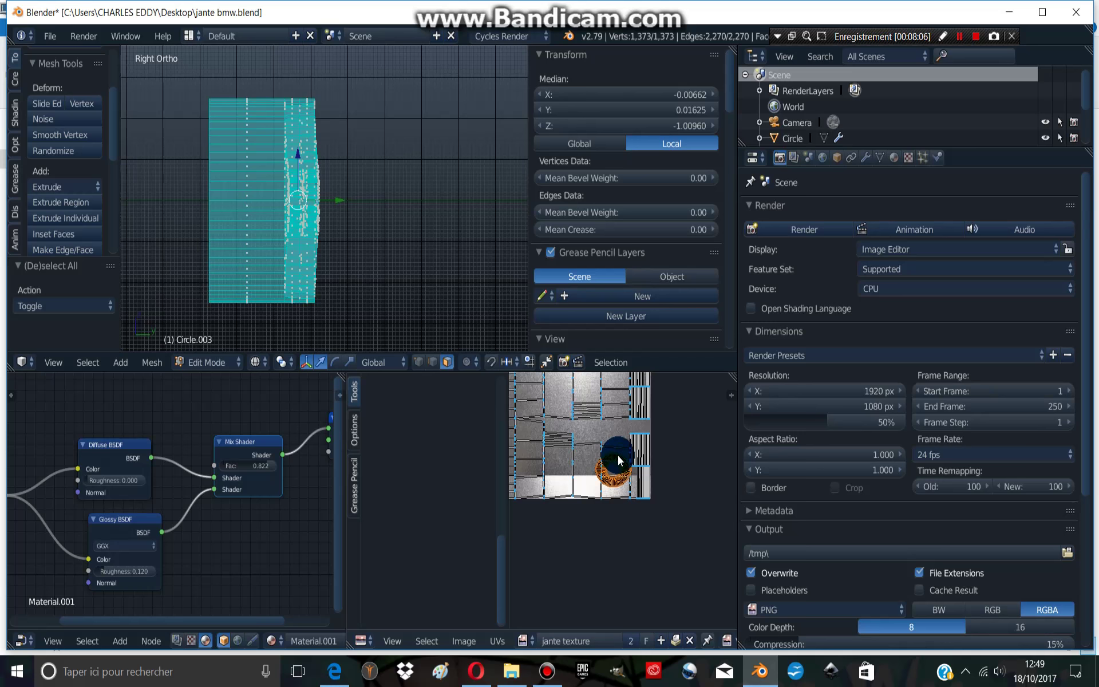
- Move and slightly rescale the circular UV island over a grey texture area
{"action": "scroll", "coordinate": [606, 458], "scroll_direction": "up", "scroll_amount": 3}
{"action": "key", "text": "g"}
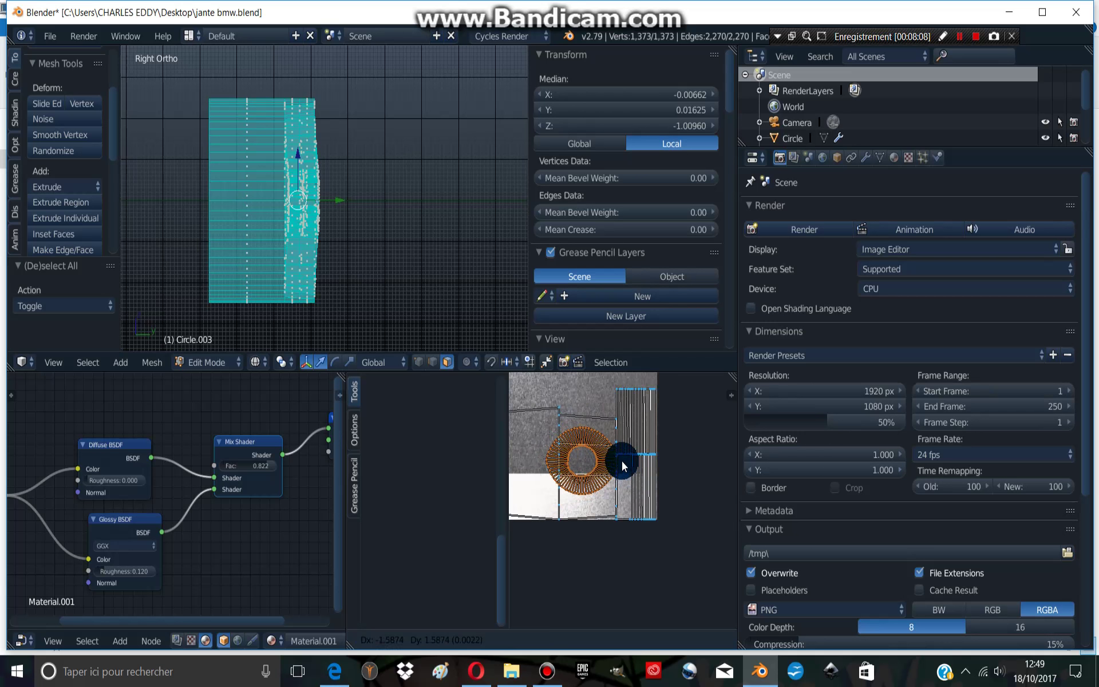
{"action": "left_click", "coordinate": [631, 406]}
{"action": "key", "text": "s"}
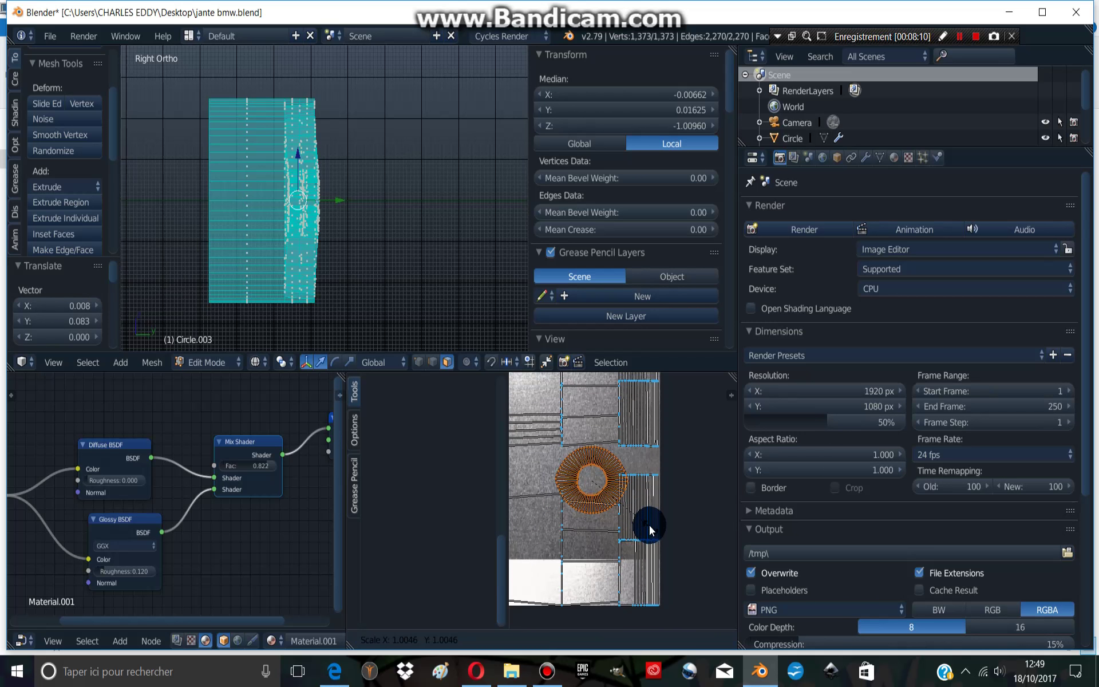
{"action": "left_click", "coordinate": [632, 500]}
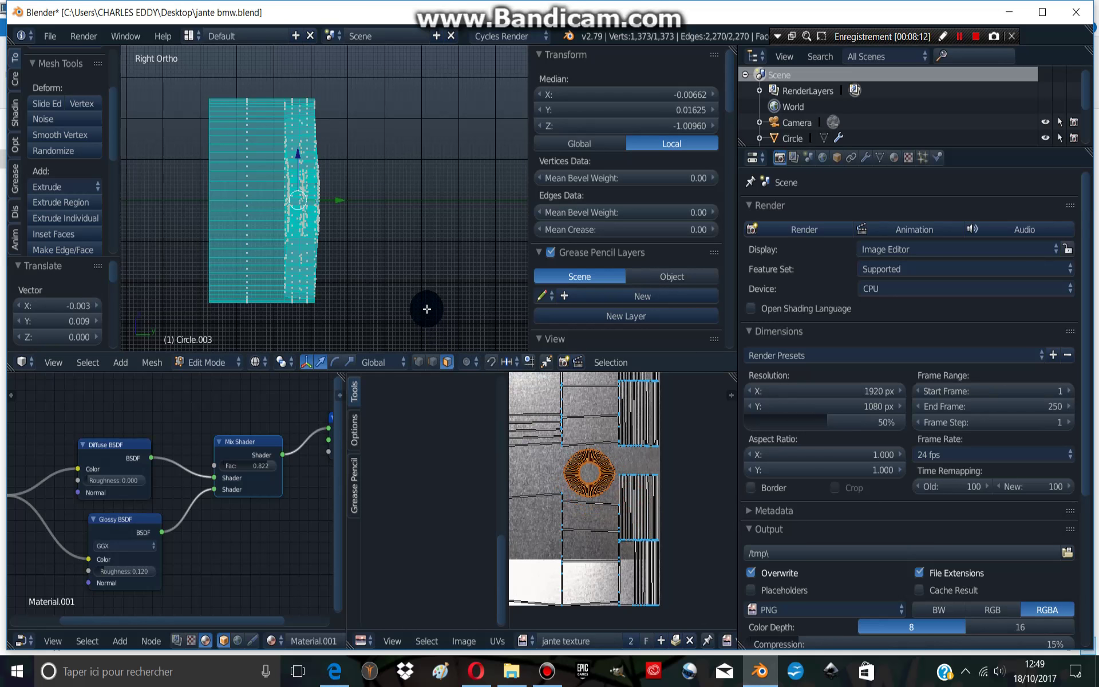
- Return to Object Mode, select the wheel rim, and re-enter Edit Mode
{"action": "key", "text": "Tab"}
{"action": "scroll", "coordinate": [338, 249], "scroll_direction": "down", "scroll_amount": 3}
{"action": "mouse_move", "coordinate": [338, 248]}
{"action": "middle_mouse_down"}
{"action": "mouse_move", "coordinate": [417, 286]}
{"action": "mouse_move", "coordinate": [319, 271]}
{"action": "mouse_move", "coordinate": [398, 250]}
{"action": "mouse_move", "coordinate": [375, 217]}
{"action": "mouse_move", "coordinate": [427, 255]}
{"action": "middle_mouse_up"}
{"action": "key", "text": "a"}
{"action": "scroll", "coordinate": [380, 235], "scroll_direction": "up", "scroll_amount": 3}
{"action": "right_click", "coordinate": [380, 235]}
{"action": "key", "text": "z"}
{"action": "key", "text": "Tab"}
- Scale one edge loop of the rim in vertex mode, then return to object mode
{"action": "scroll", "coordinate": [418, 322], "scroll_direction": "up", "scroll_amount": 2}
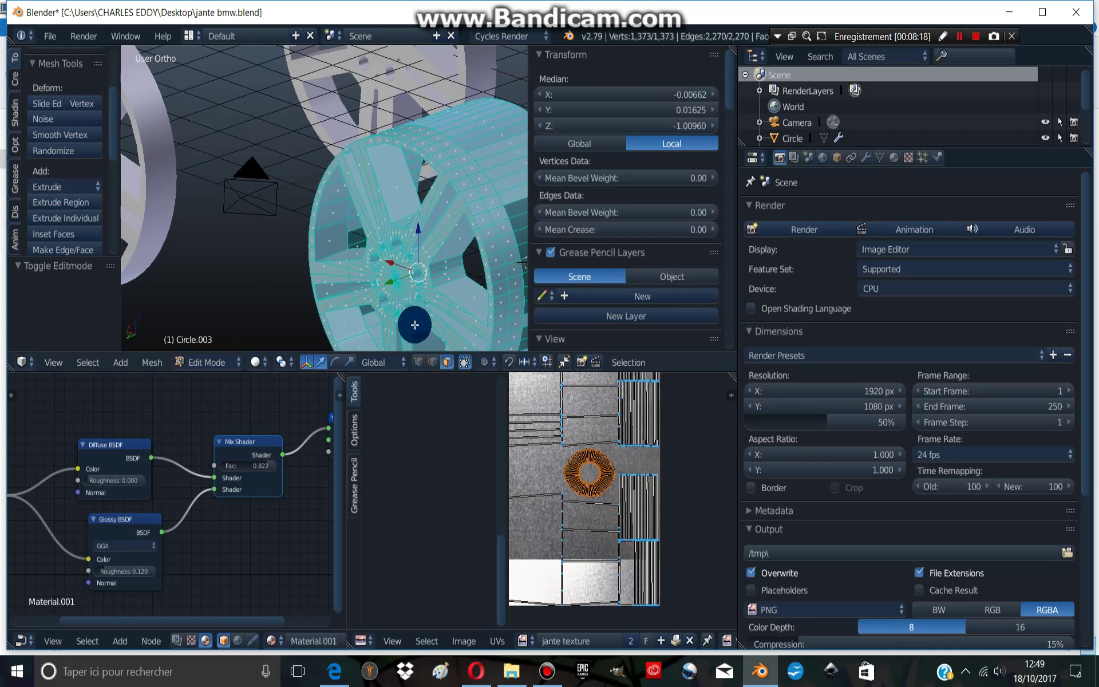
{"action": "left_click", "coordinate": [418, 363]}
{"action": "right_click", "coordinate": [476, 185], "text": "alt"}
{"action": "middle_click_drag", "start_coordinate": [479, 184], "coordinate": [485, 240]}
{"action": "key", "text": "s"}
{"action": "left_click", "coordinate": [486, 243]}
{"action": "key", "text": "Tab"}
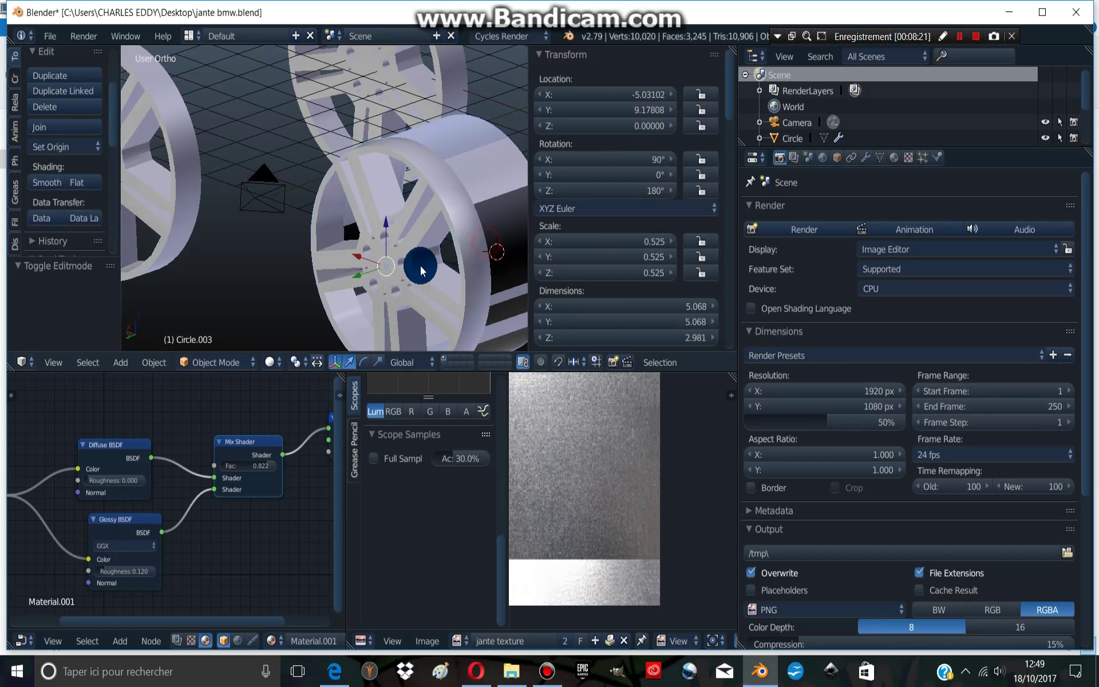
- Delete two of the old wheels, keeping one
{"action": "key", "text": "x"}
{"action": "left_click", "coordinate": [160, 185]}
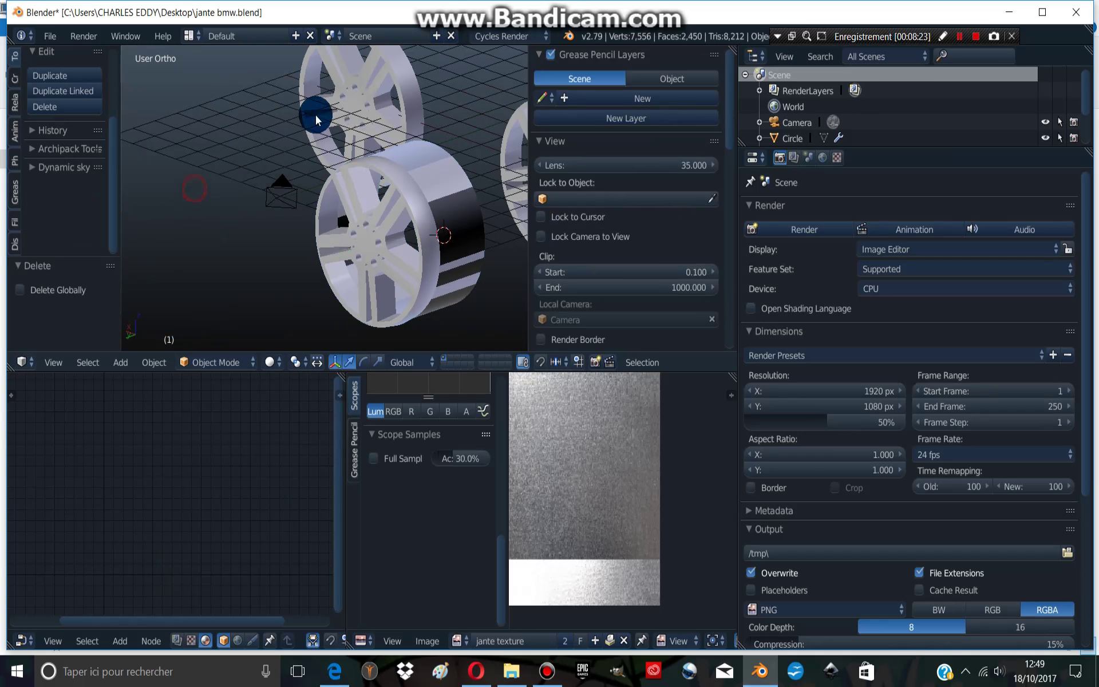
{"action": "scroll", "coordinate": [315, 115], "scroll_direction": "down", "scroll_amount": 3}
{"action": "left_click", "coordinate": [466, 175]}
{"action": "key", "text": "Delete"}
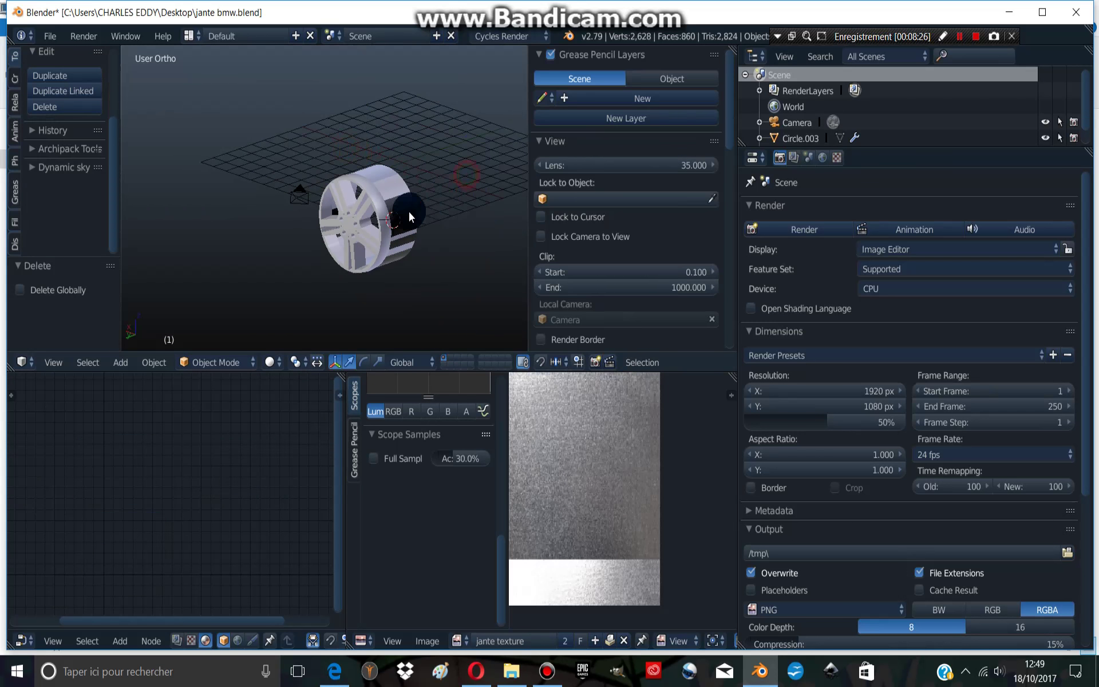
- Duplicate the remaining wheel twice, placing one copy along X and one along Y
{"action": "right_click", "coordinate": [380, 236]}
{"action": "key", "text": "shift+d"}
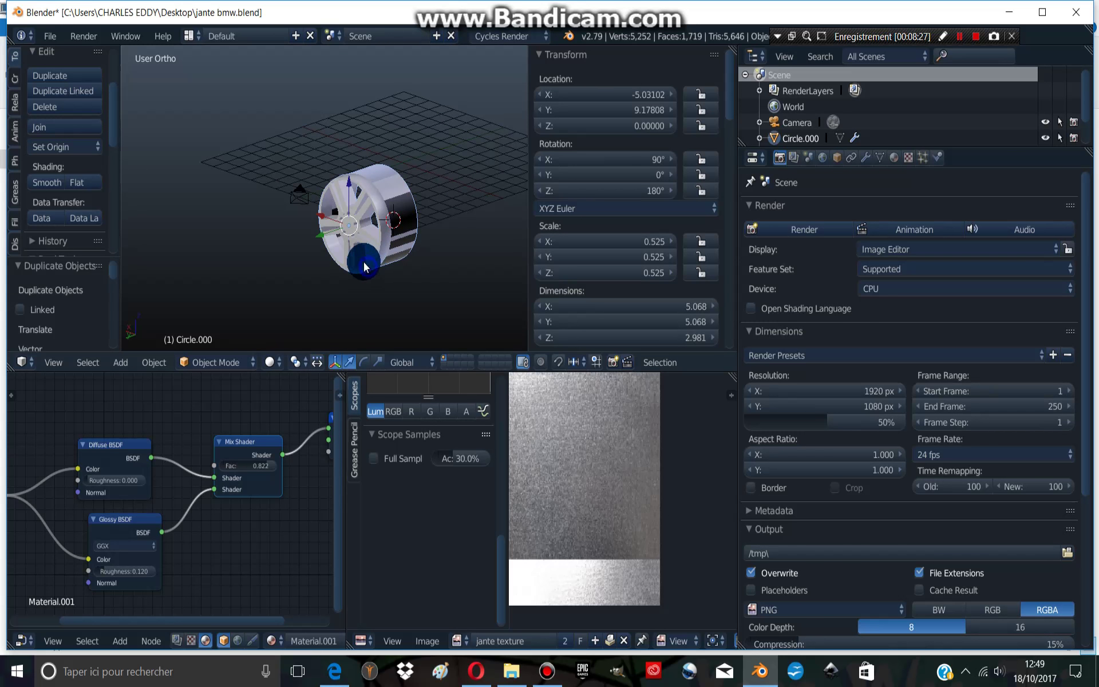
{"action": "key", "text": "x"}
{"action": "left_click", "coordinate": [228, 195]}
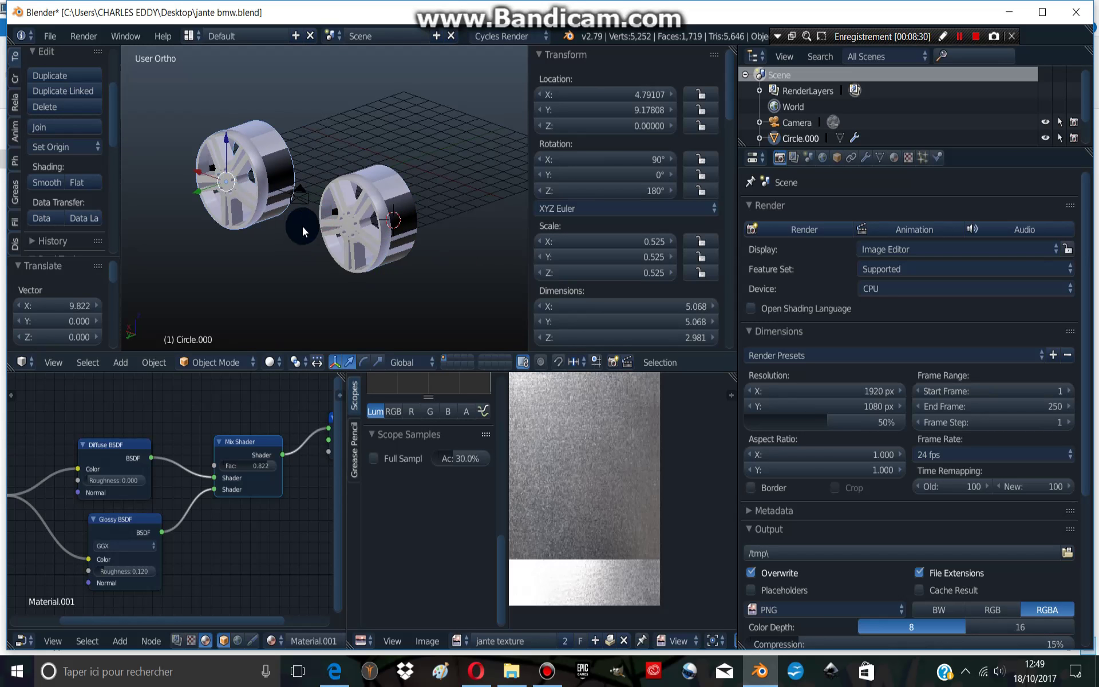
{"action": "key", "text": "shift+d"}
{"action": "left_click", "coordinate": [229, 242]}
{"action": "key", "text": "g"}
{"action": "key", "text": "y"}
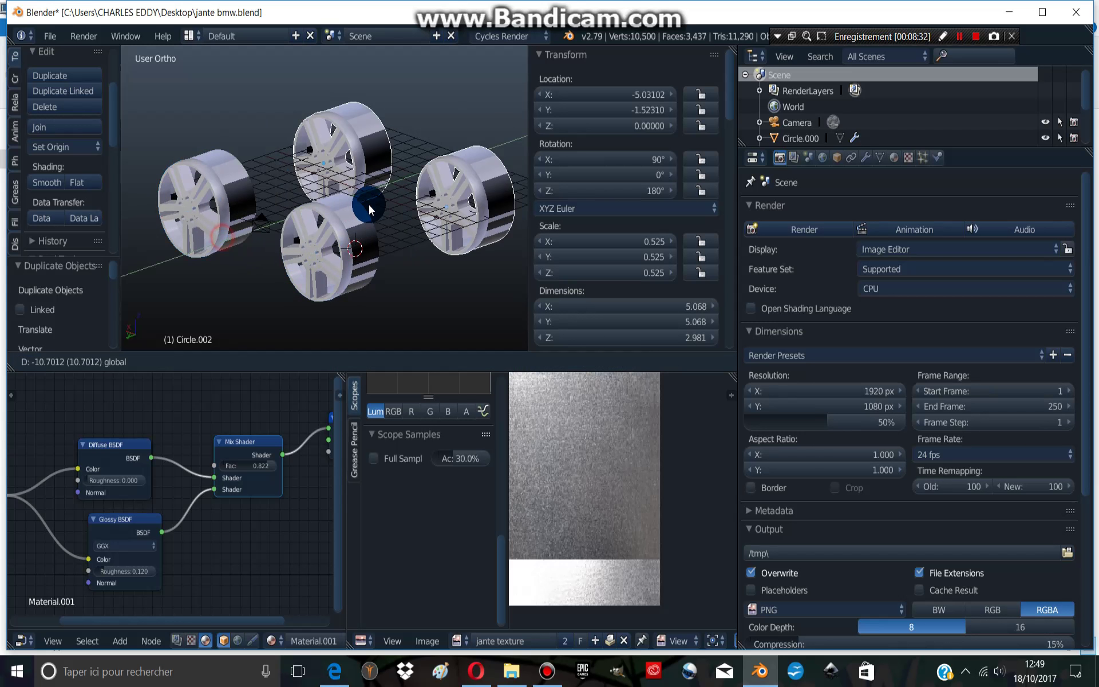
{"action": "left_click", "coordinate": [369, 205]}
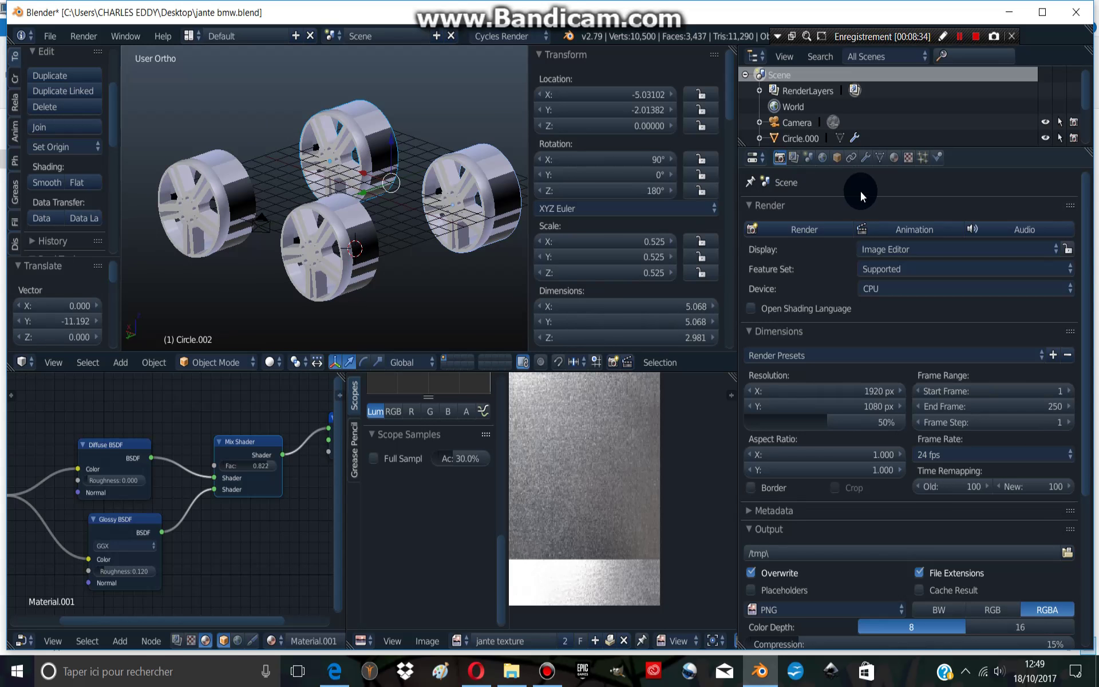
- Set the right wheel's Z rotation to -180° in the N panel
{"action": "left_click", "coordinate": [606, 191]}
{"action": "left_click", "coordinate": [472, 216]}
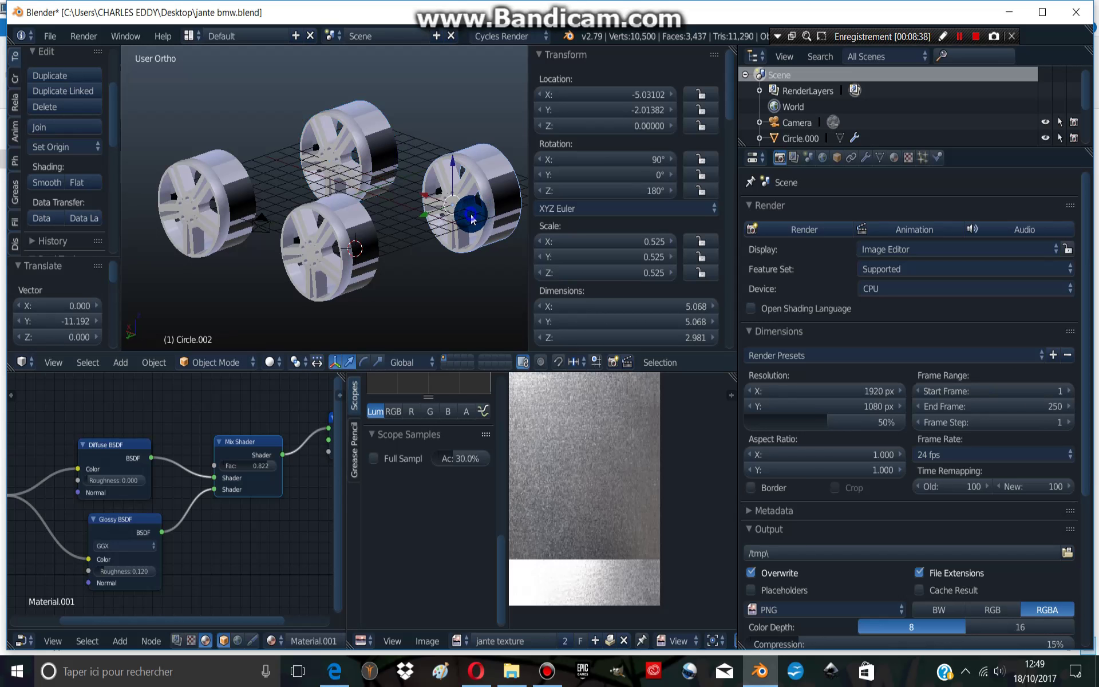
{"action": "left_click", "coordinate": [616, 191]}
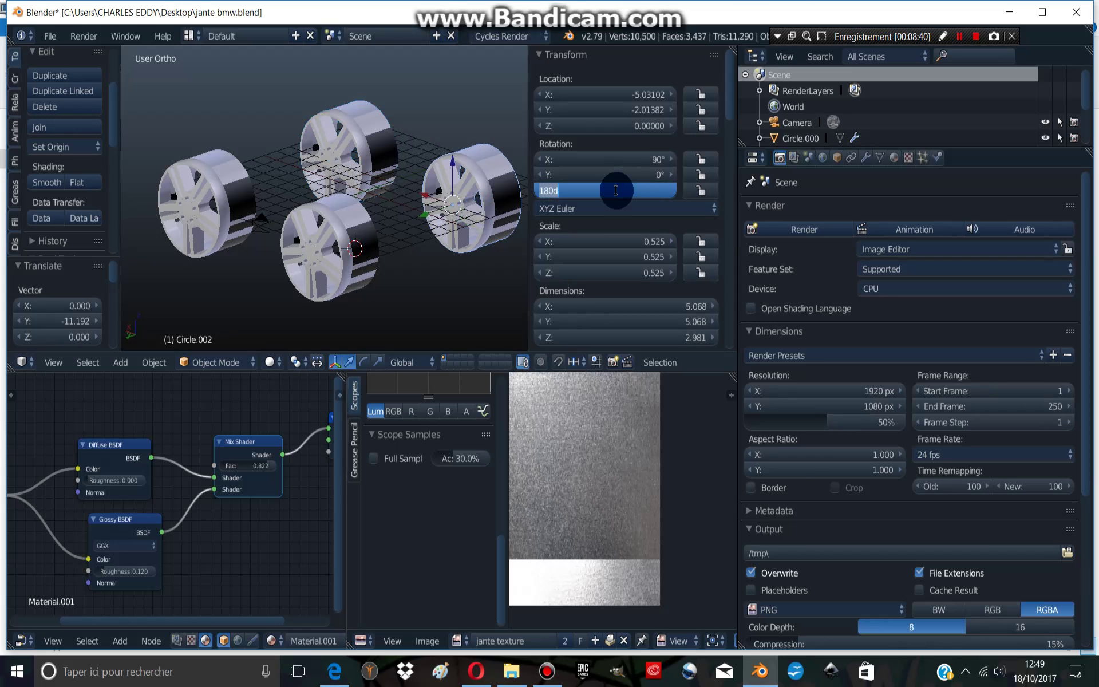
{"action": "type", "text": "0"}
{"action": "key", "text": "Return"}
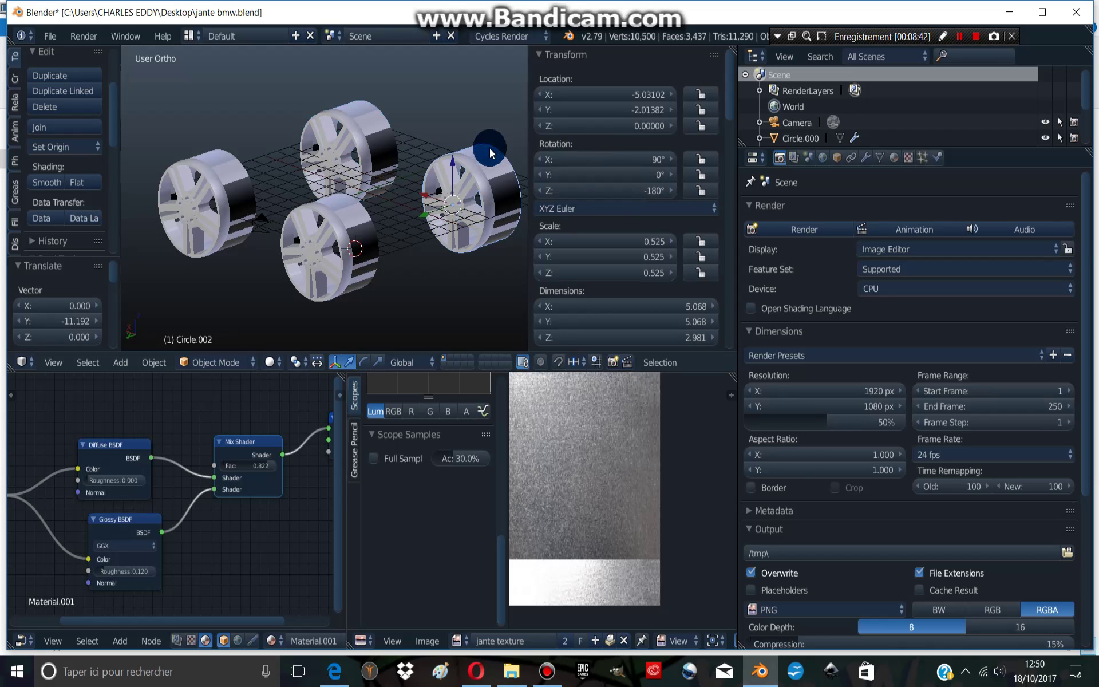
- Change that wheel's Z rotation to 180°
{"action": "mouse_move", "coordinate": [448, 219]}
{"action": "middle_mouse_down"}
{"action": "mouse_move", "coordinate": [331, 201]}
{"action": "mouse_move", "coordinate": [361, 240]}
{"action": "mouse_move", "coordinate": [323, 235]}
{"action": "mouse_move", "coordinate": [414, 249]}
{"action": "mouse_move", "coordinate": [472, 232]}
{"action": "mouse_move", "coordinate": [380, 248]}
{"action": "mouse_move", "coordinate": [341, 225]}
{"action": "mouse_move", "coordinate": [380, 221]}
{"action": "middle_mouse_up"}
{"action": "scroll", "coordinate": [490, 231], "scroll_direction": "up", "scroll_amount": 3}
{"action": "scroll", "coordinate": [490, 231], "scroll_direction": "up", "scroll_amount": 3}
{"action": "scroll", "coordinate": [369, 256], "scroll_direction": "down", "scroll_amount": 2}
{"action": "scroll", "coordinate": [373, 227], "scroll_direction": "down", "scroll_amount": 3}
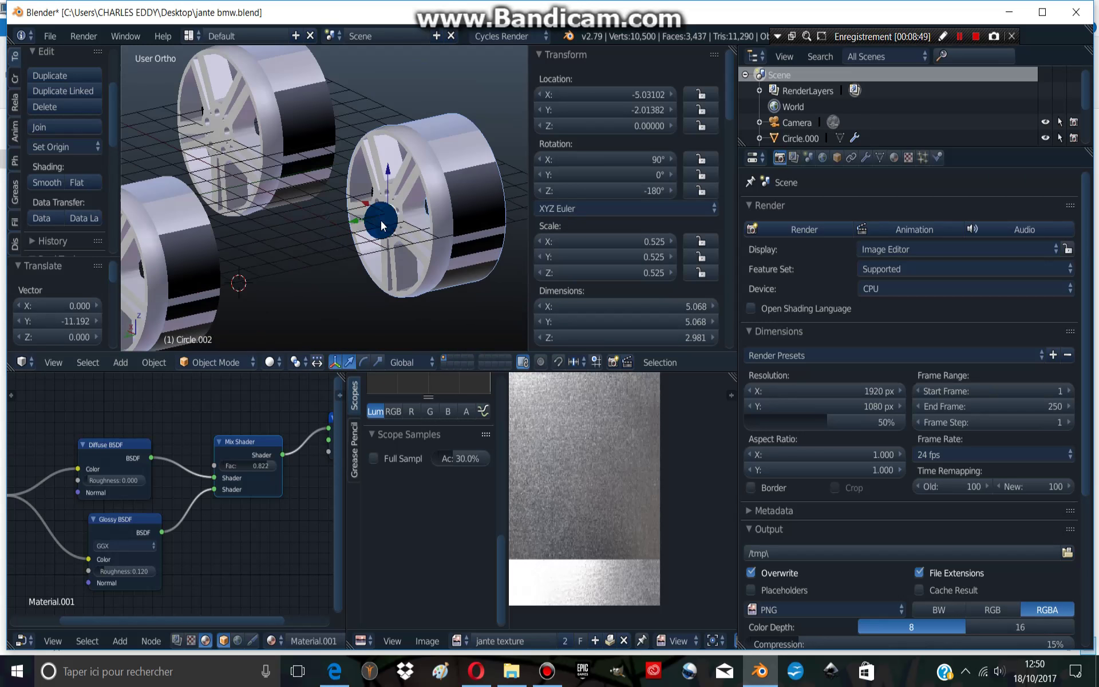
{"action": "left_click", "coordinate": [610, 190]}
{"action": "type", "text": "18"}
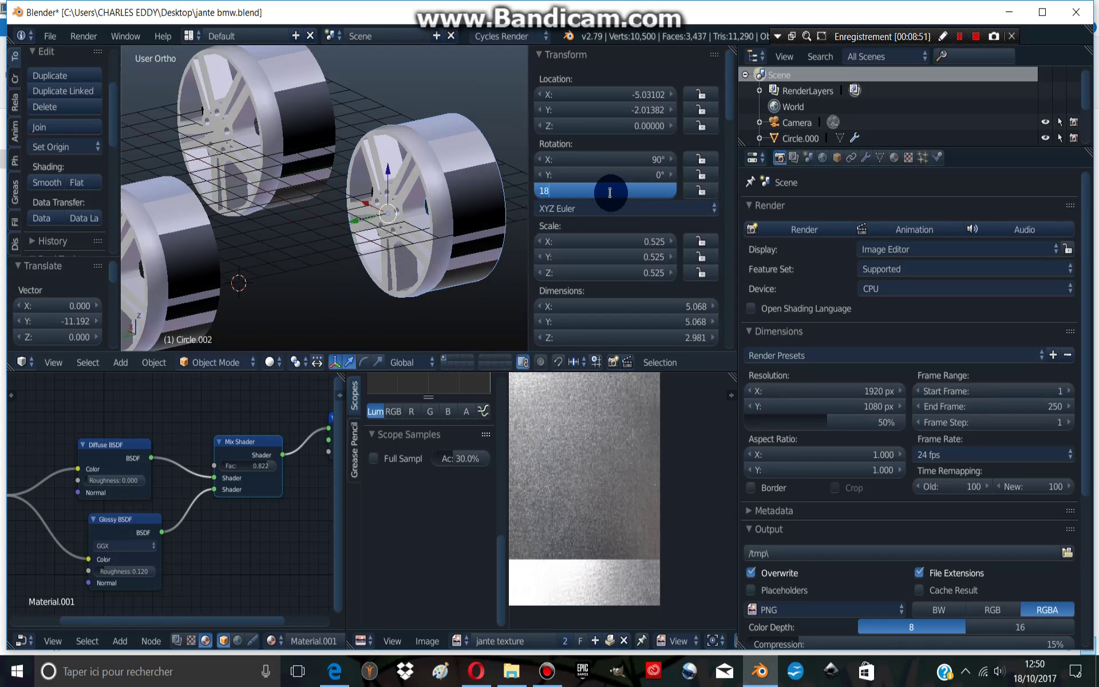
{"action": "type", "text": "0"}
{"action": "key", "text": "Return"}
- Delete the right wheel and the rear wheel
{"action": "scroll", "coordinate": [488, 241], "scroll_direction": "down", "scroll_amount": 2}
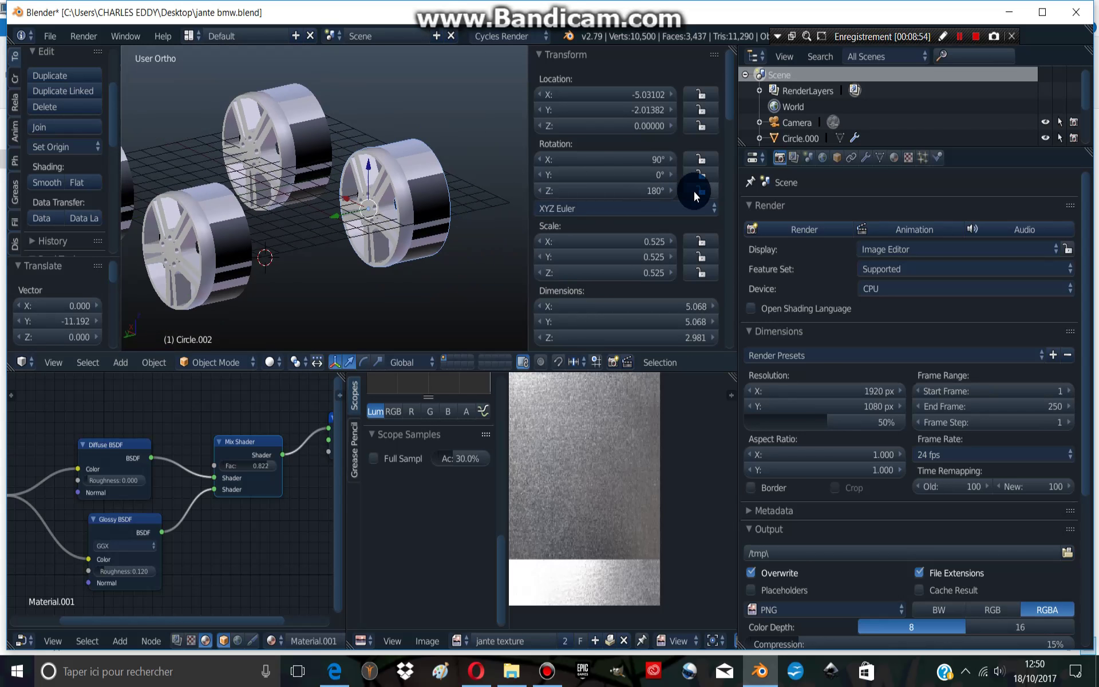
{"action": "right_click", "coordinate": [416, 195]}
{"action": "scroll", "coordinate": [378, 213], "scroll_direction": "down", "scroll_amount": 2}
{"action": "right_click", "coordinate": [235, 247]}
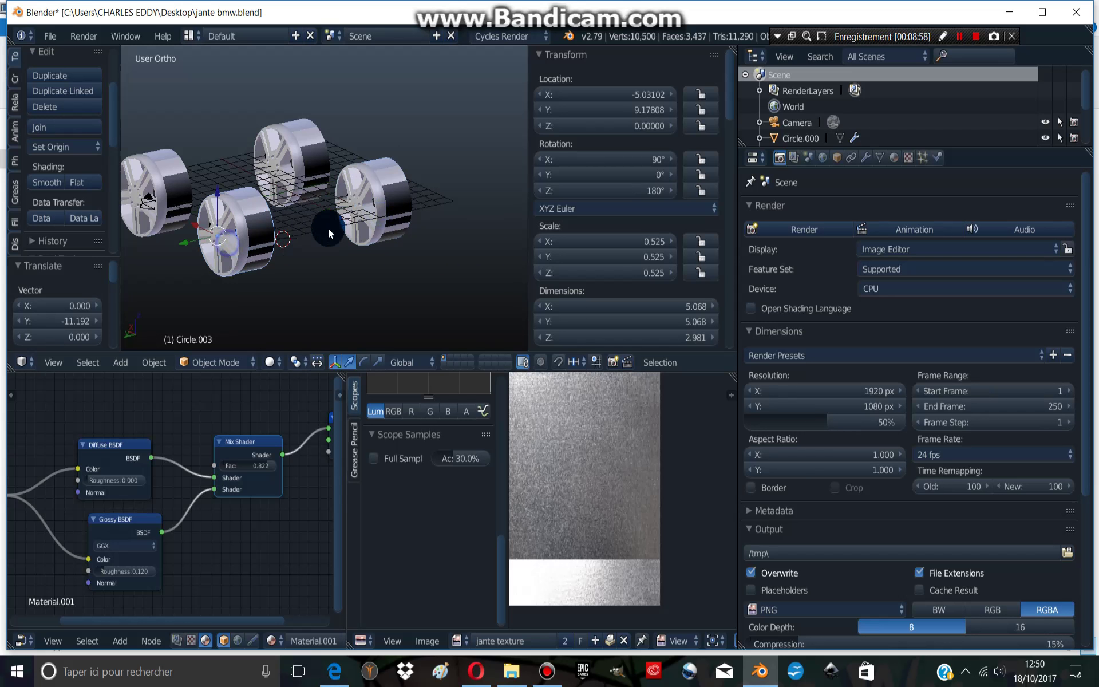
{"action": "right_click", "coordinate": [370, 192]}
{"action": "key", "text": "x"}
{"action": "left_click", "coordinate": [244, 143]}
{"action": "right_click", "coordinate": [290, 167]}
{"action": "key", "text": "x"}
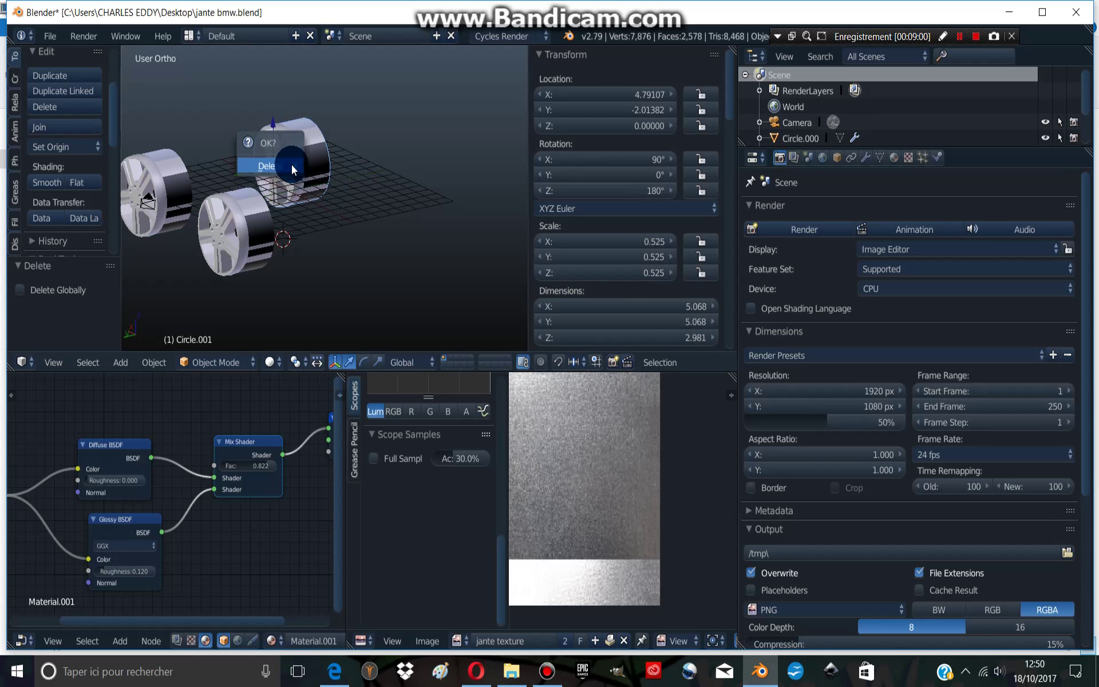
{"action": "left_click", "coordinate": [290, 165]}
- Duplicate the lower wheel and move the copy along the Y axis
{"action": "right_click", "coordinate": [240, 232]}
{"action": "key", "text": "shift+d"}
{"action": "left_click", "coordinate": [249, 228]}
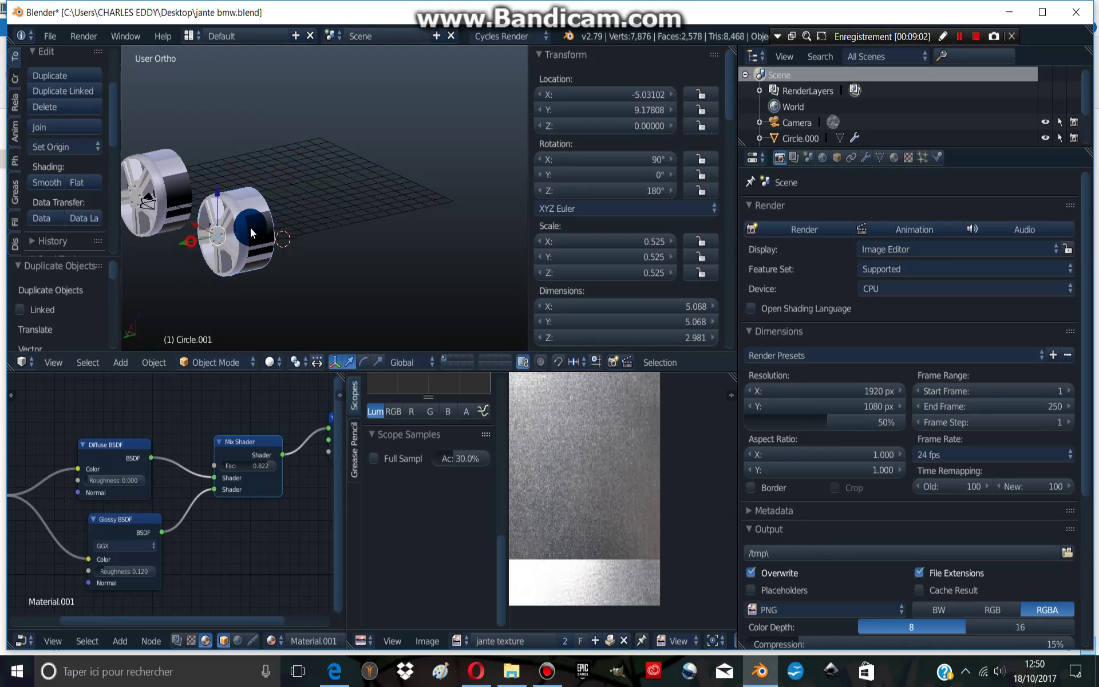
{"action": "key", "text": "g"}
{"action": "key", "text": "y"}
{"action": "left_click", "coordinate": [366, 213]}
- Set the copy's Z rotation to 360°, then duplicate it as a fourth wheel along X
{"action": "mouse_move", "coordinate": [631, 191]}
{"action": "left_mouse_down"}
{"action": "mouse_move", "coordinate": [619, 190]}
{"action": "mouse_move", "coordinate": [670, 191]}
{"action": "left_mouse_up"}
{"action": "left_click", "coordinate": [573, 191]}
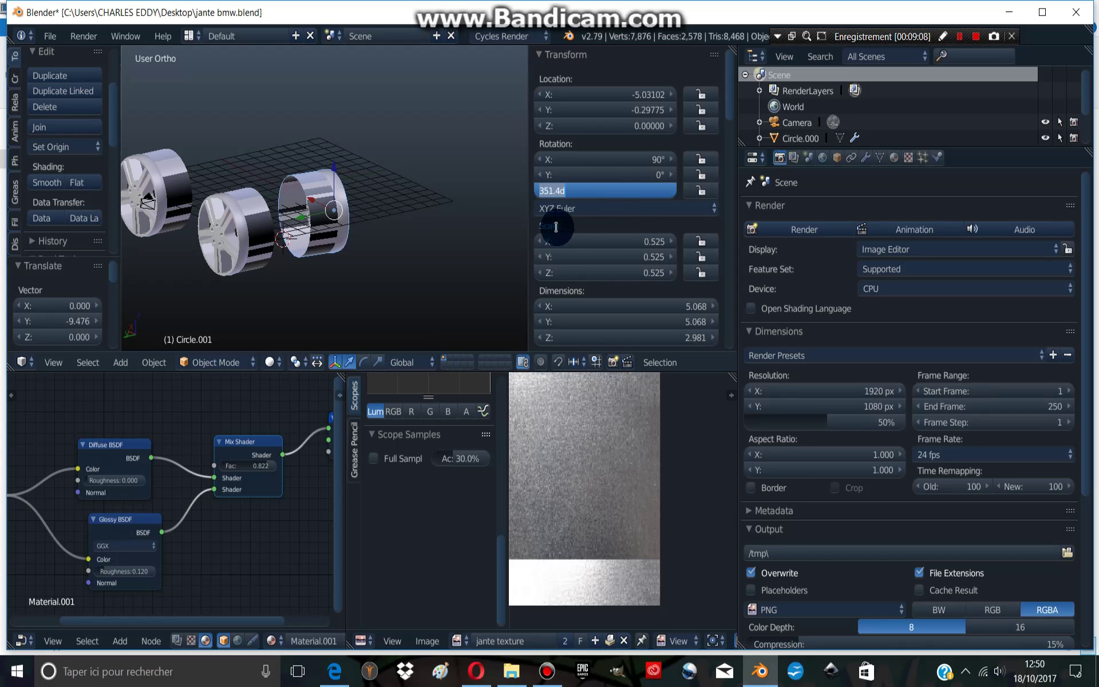
{"action": "type", "text": "0"}
{"action": "key", "text": "Return"}
{"action": "middle_click_drag", "start_coordinate": [445, 211], "coordinate": [369, 331]}
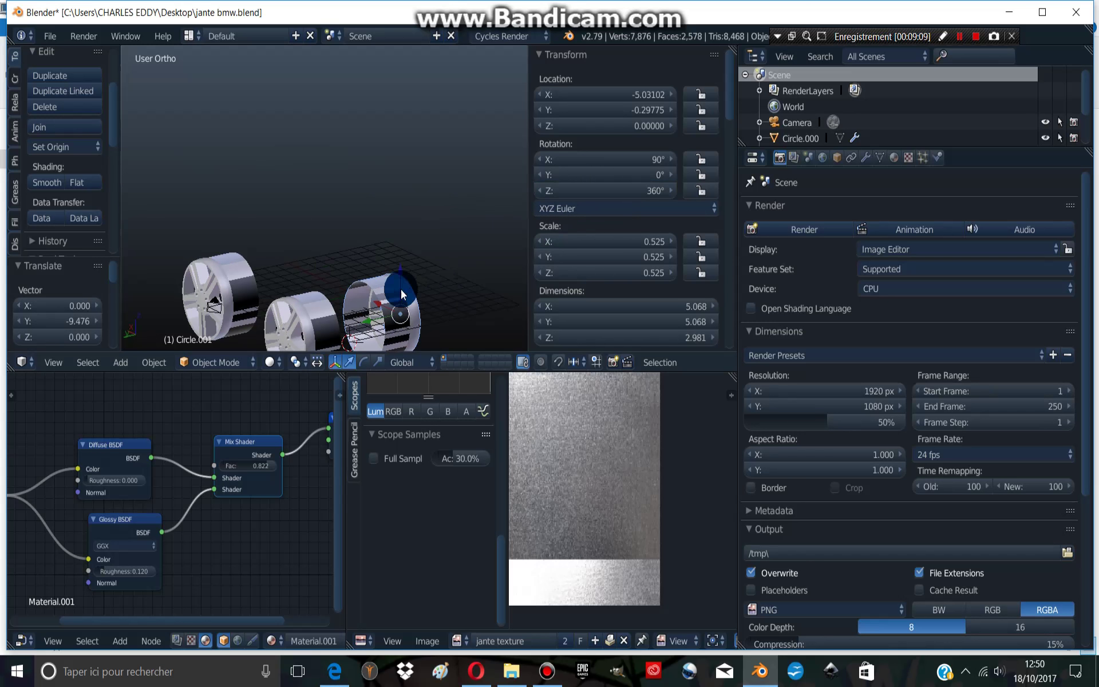
{"action": "key", "text": "shift+d"}
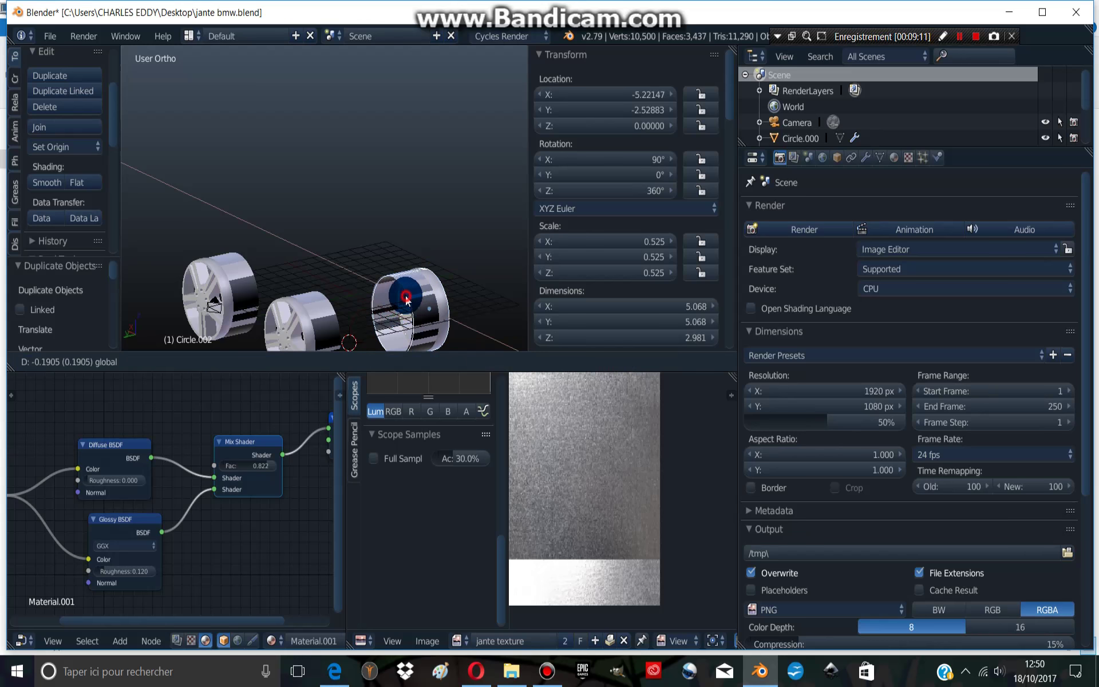
{"action": "left_click", "coordinate": [321, 228]}
- Switch to camera view, set Cycles render samples to 250, and start the render
{"action": "middle_click_drag", "start_coordinate": [355, 333], "coordinate": [305, 171]}
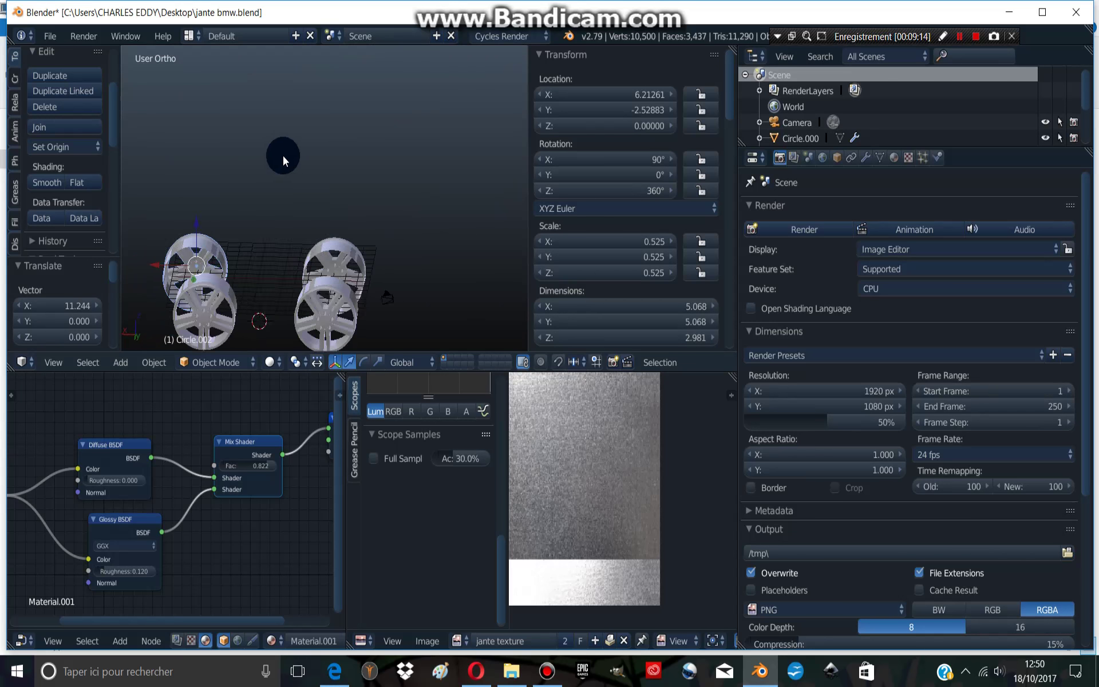
{"action": "key", "text": "KP_0"}
{"action": "scroll", "coordinate": [933, 419], "scroll_direction": "down", "scroll_amount": 3}
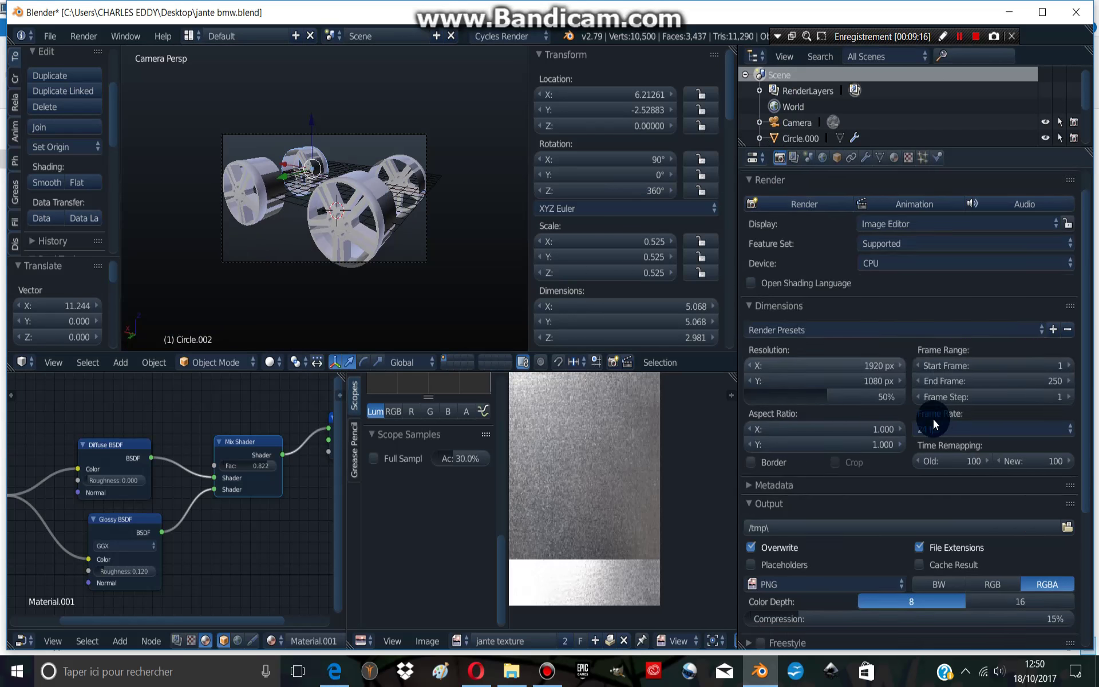
{"action": "scroll", "coordinate": [939, 476], "scroll_direction": "down", "scroll_amount": 3}
{"action": "left_click", "coordinate": [795, 465]}
{"action": "scroll", "coordinate": [1009, 489], "scroll_direction": "down", "scroll_amount": 3}
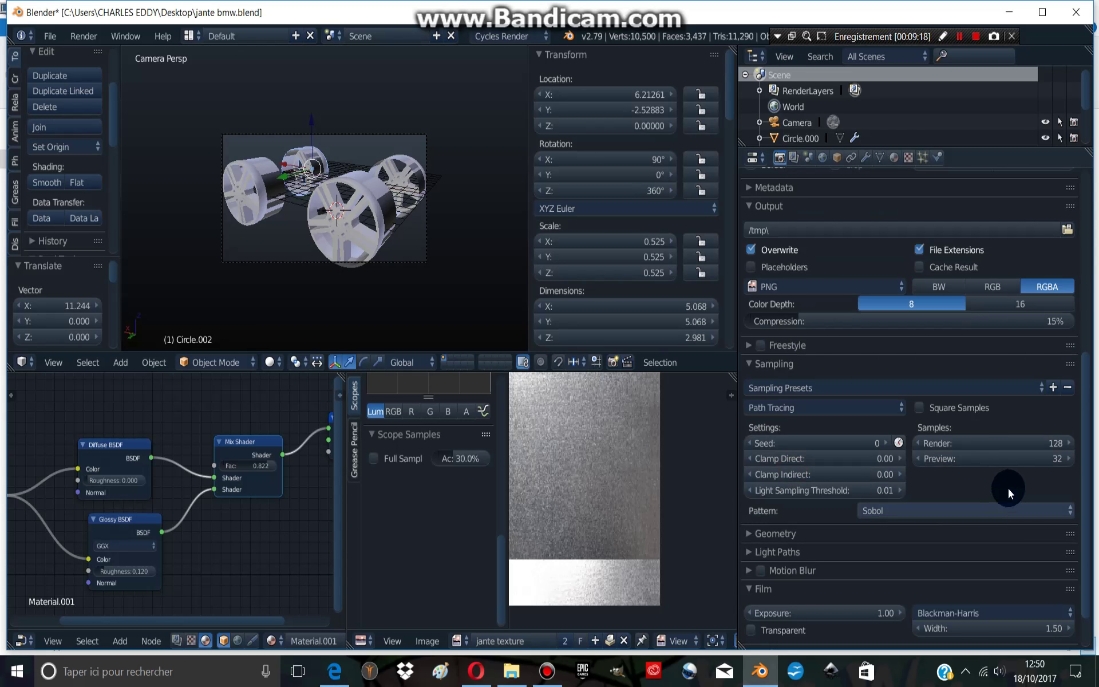
{"action": "left_click", "coordinate": [1019, 442]}
{"action": "type", "text": "250"}
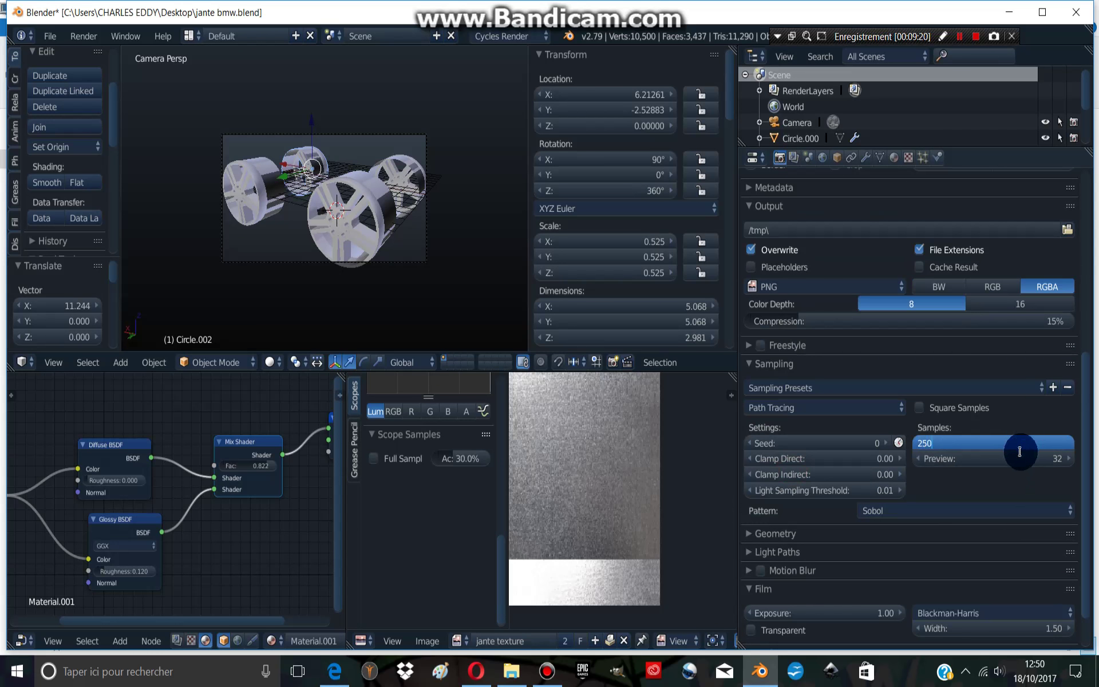
{"action": "type", "text": "25"}
{"action": "key", "text": "Return"}
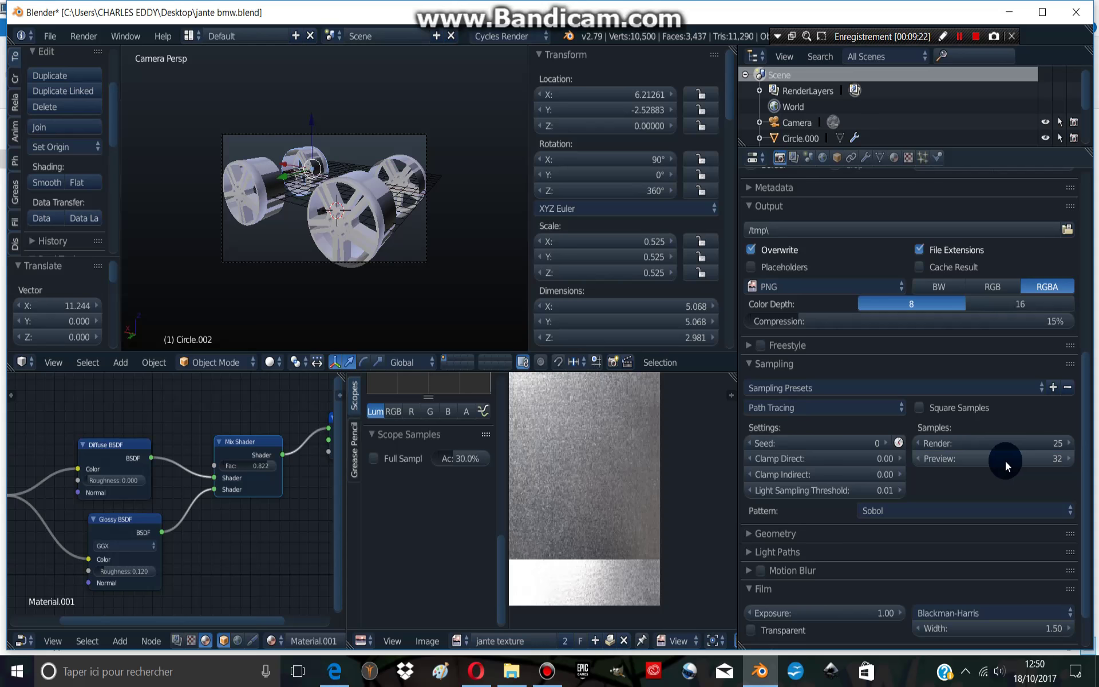
{"action": "scroll", "coordinate": [905, 338], "scroll_direction": "up", "scroll_amount": 5}
{"action": "scroll", "coordinate": [805, 214], "scroll_direction": "up", "scroll_amount": 3}
{"action": "left_click", "coordinate": [805, 228]}
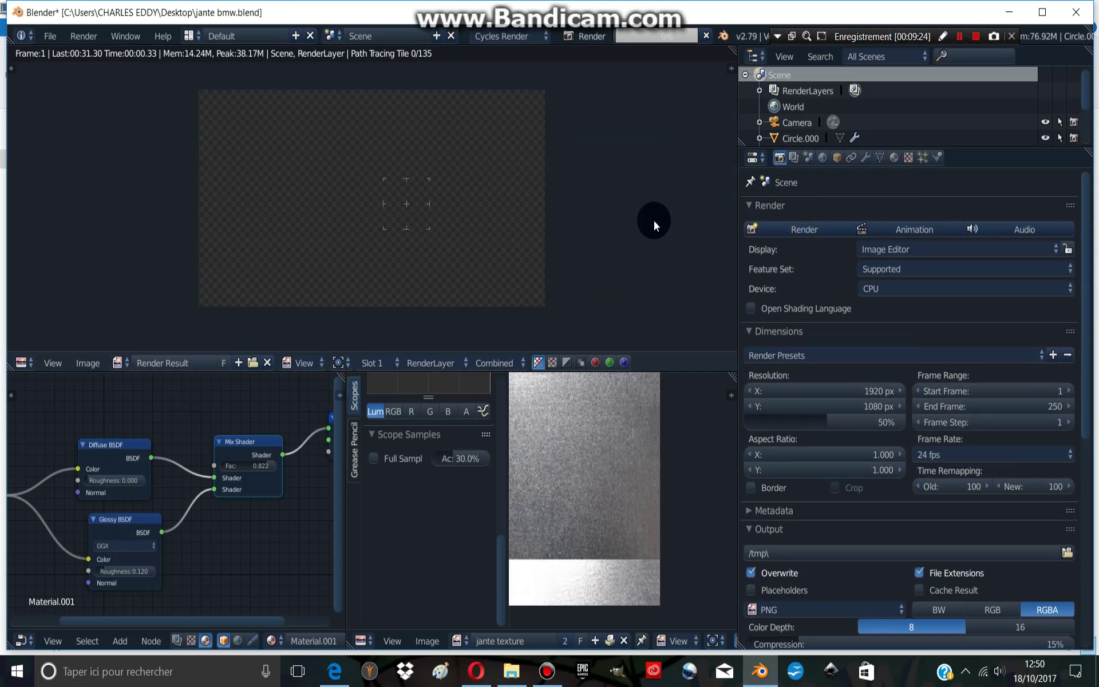